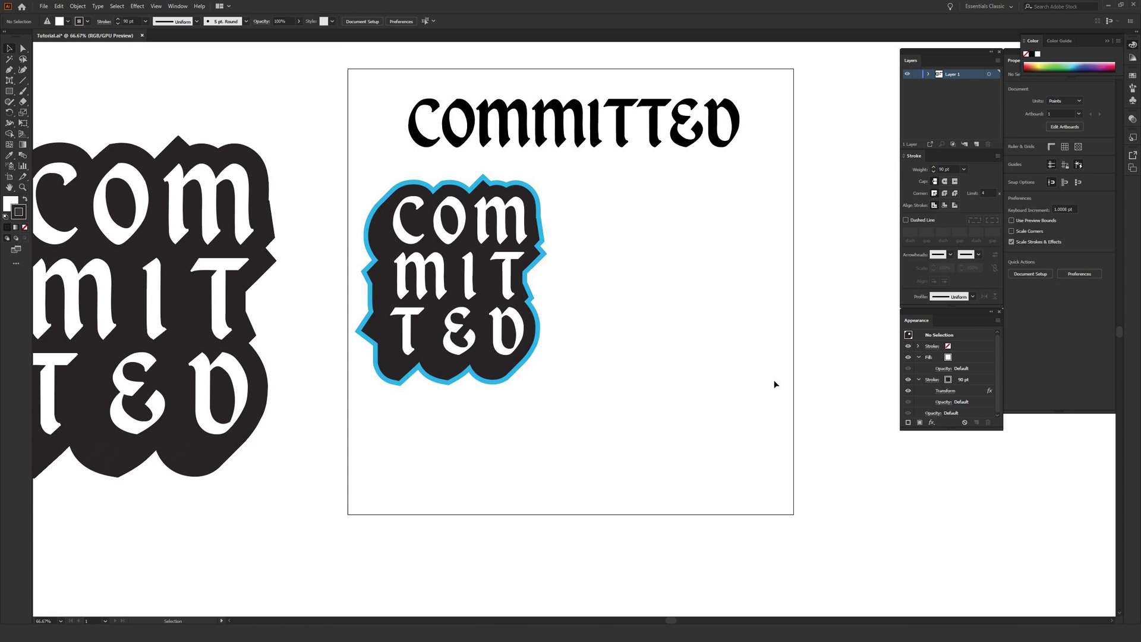
click(425, 277)
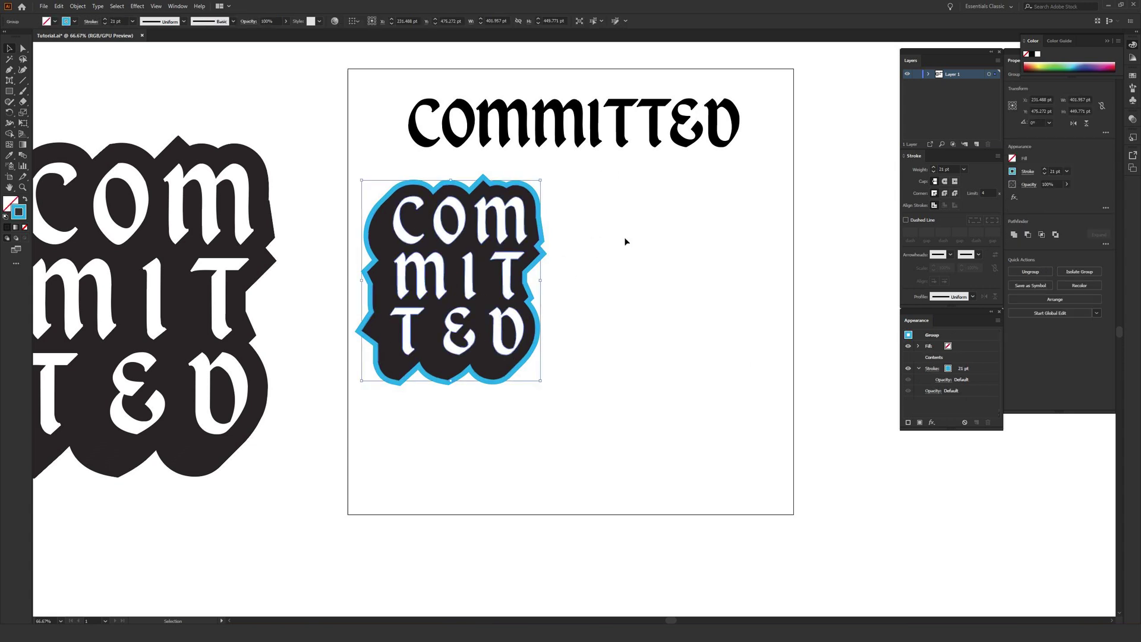
click(650, 268)
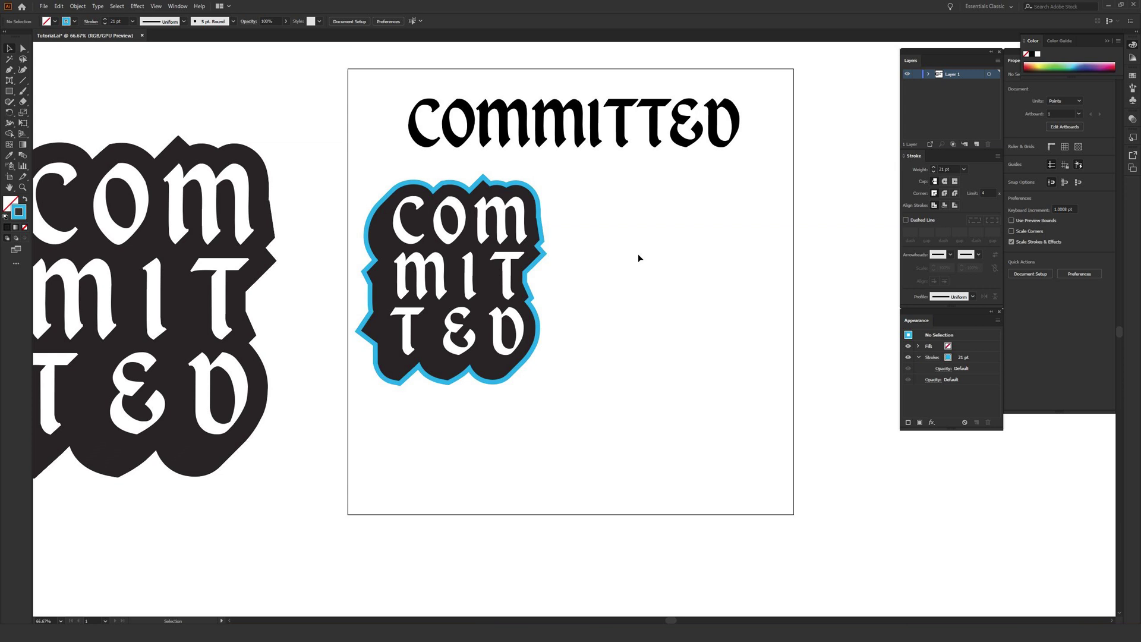
click(583, 142)
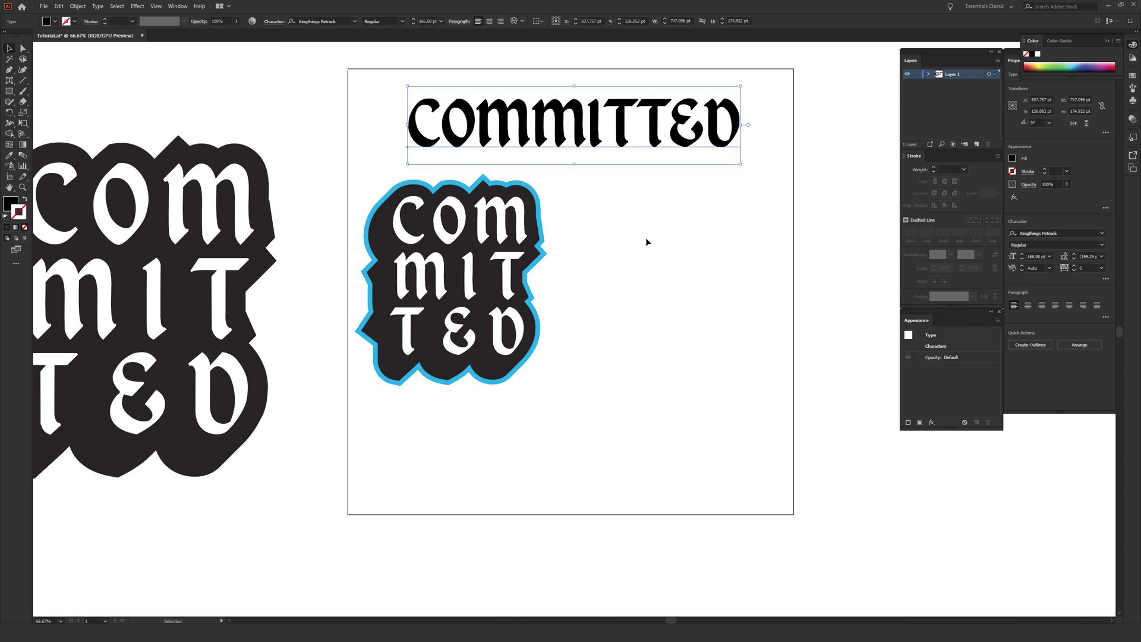
click(612, 237)
Replace the stacked COM MIT TED lettering in the large live-text sticker beside the artboard with LIVE
drag(265, 407, 576, 400)
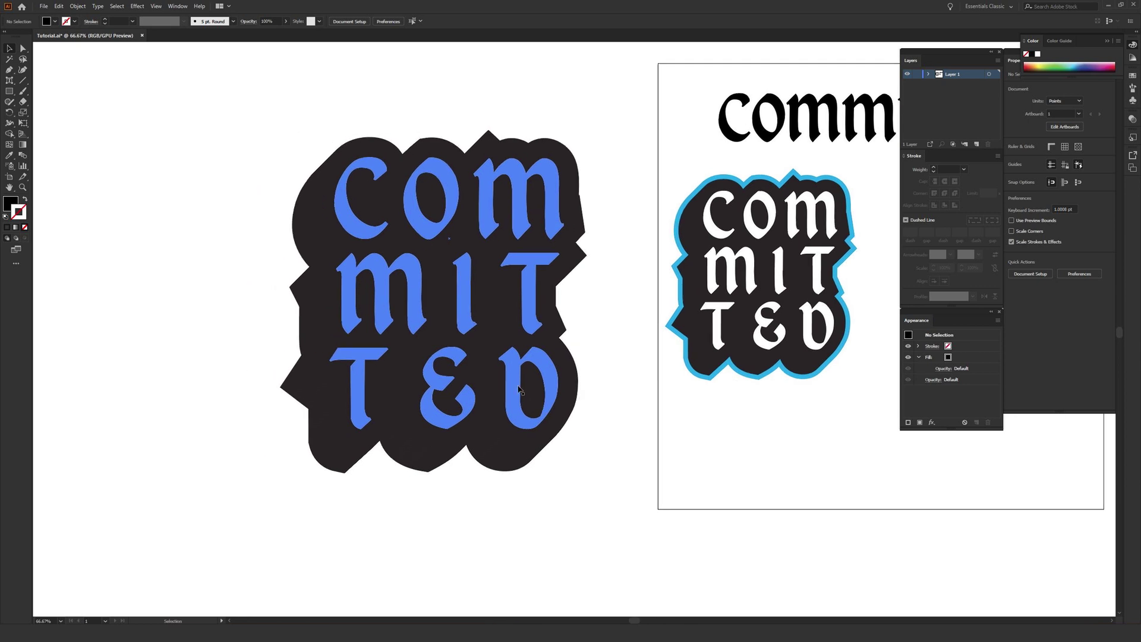
click(387, 317)
double_click(357, 209)
drag(356, 209, 515, 395)
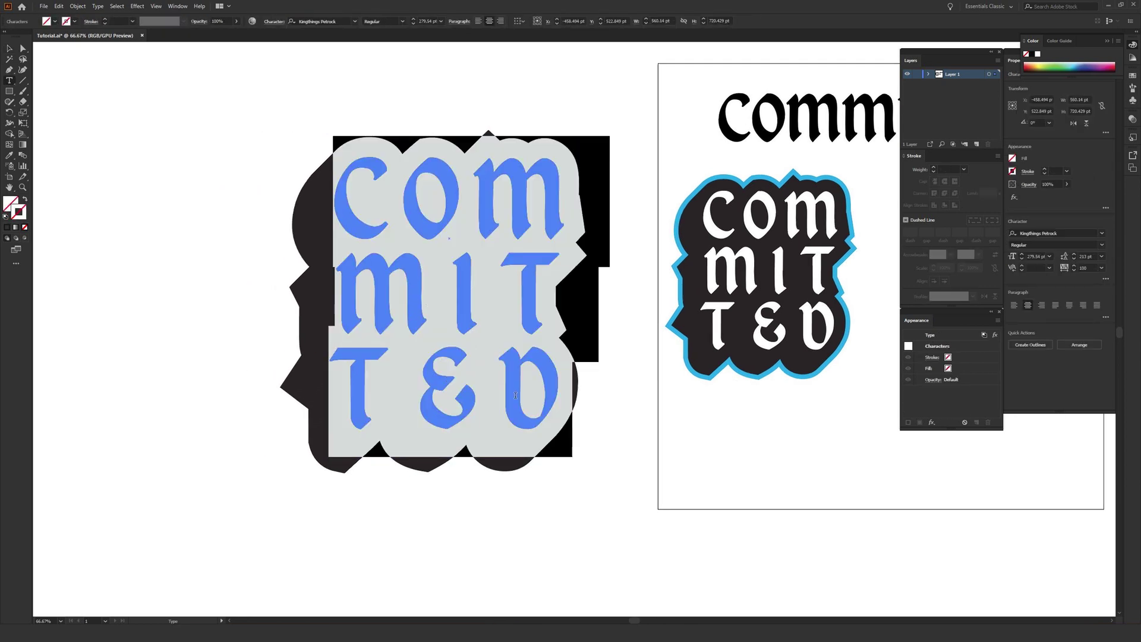
text(LIVE)
key(Escape)
click(101, 119)
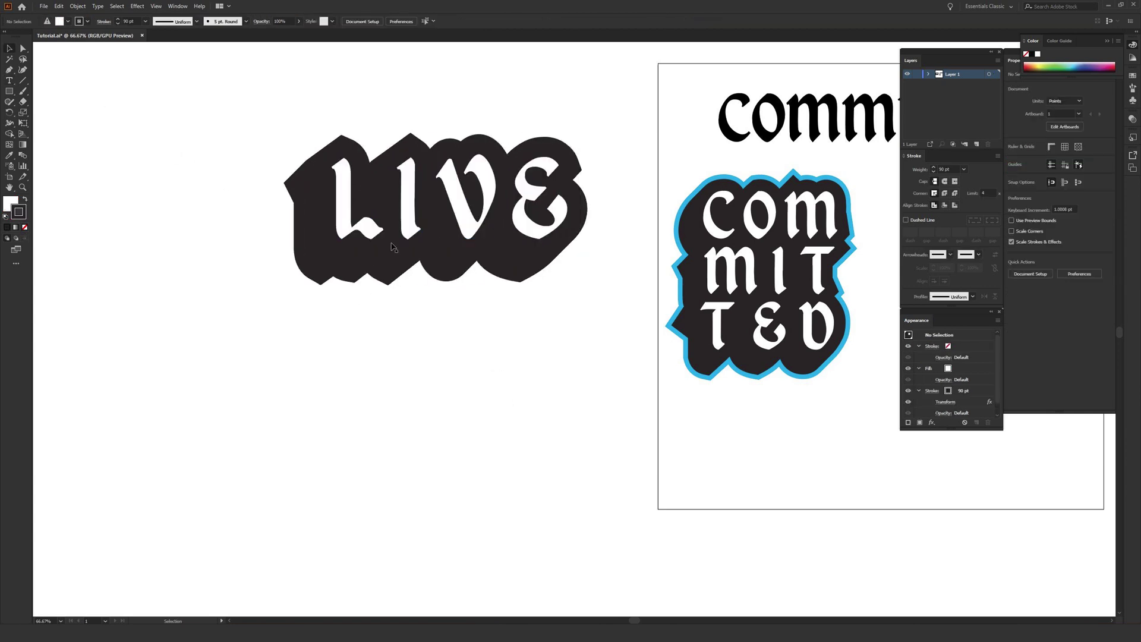
Restore the large sticker's lettering from LIVE to the three stacked lines COM, MIT and TED
click(690, 333)
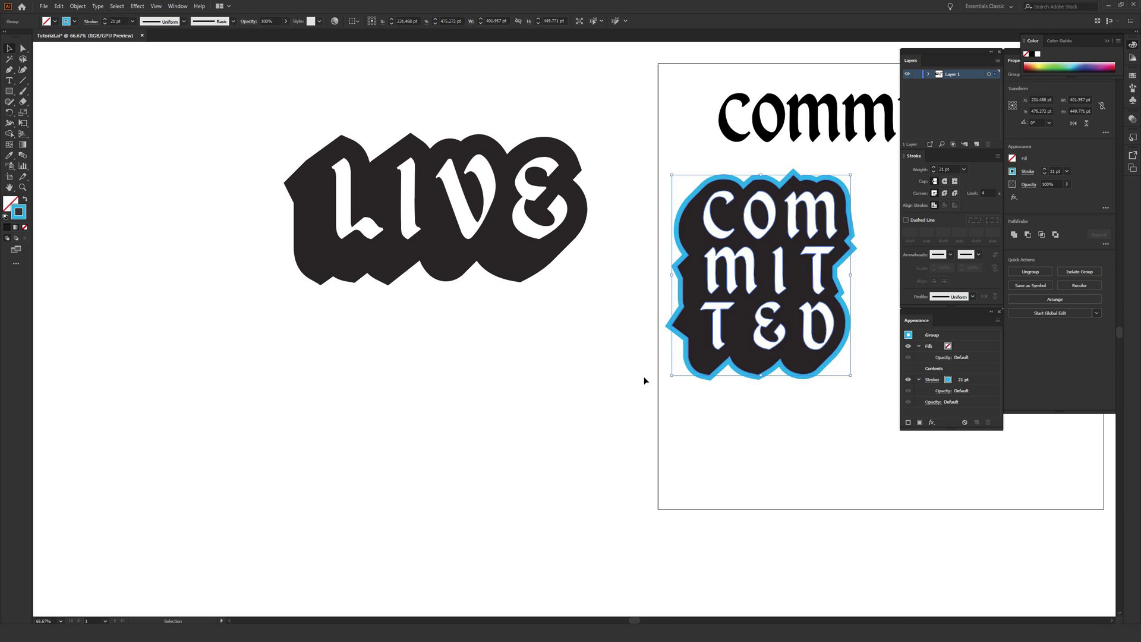
click(463, 226)
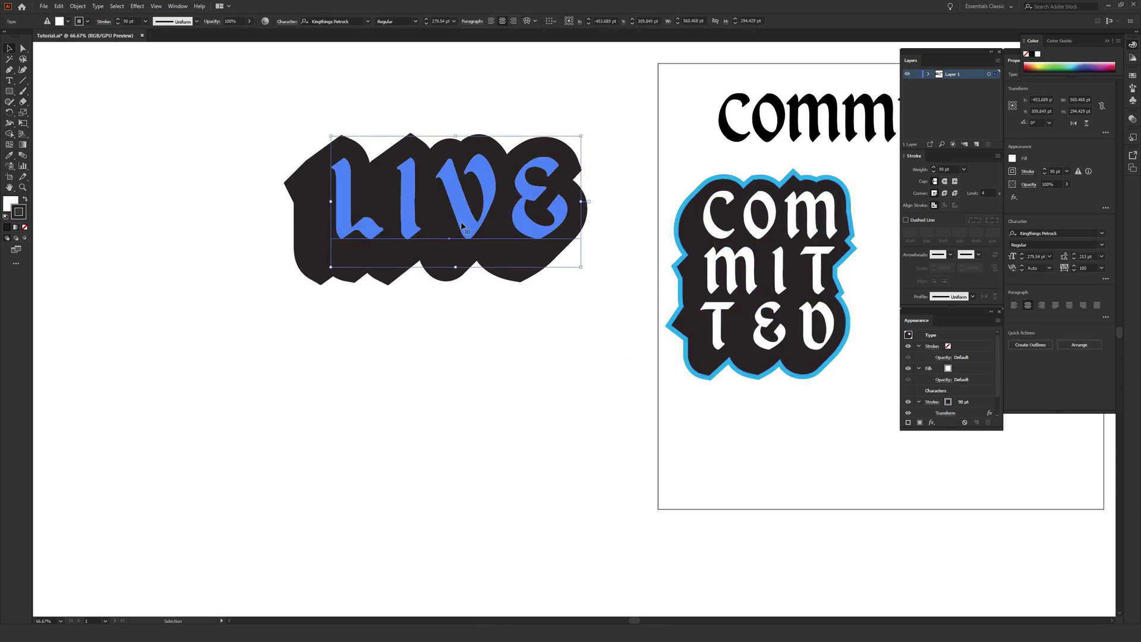
double_click(462, 226)
key(ctrl+a)
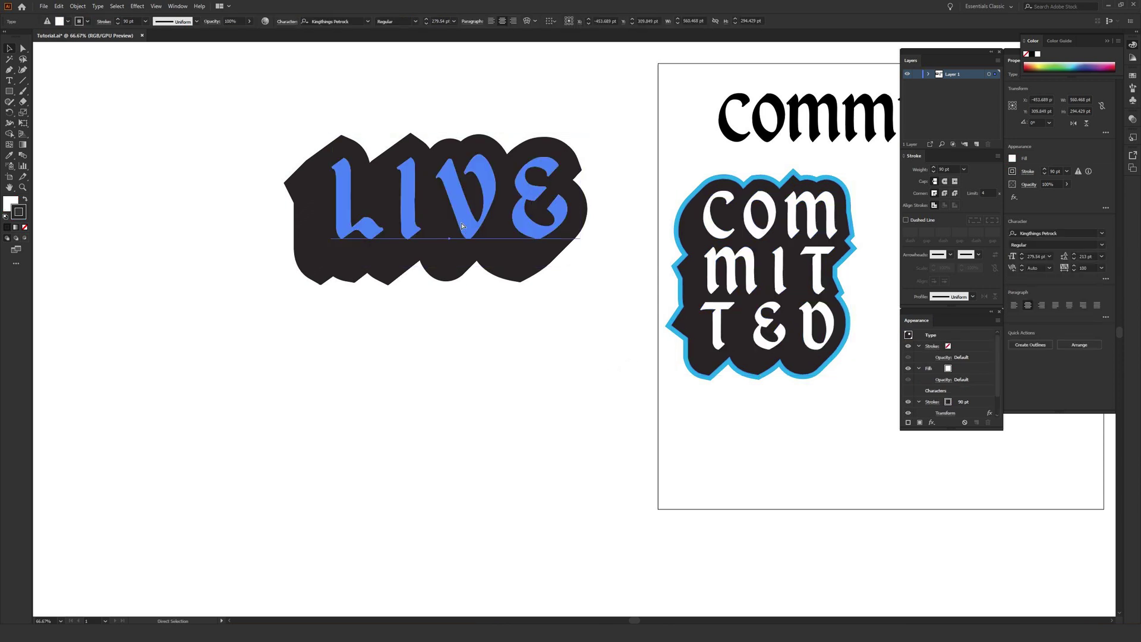
text(com mit t&d)
click(8, 50)
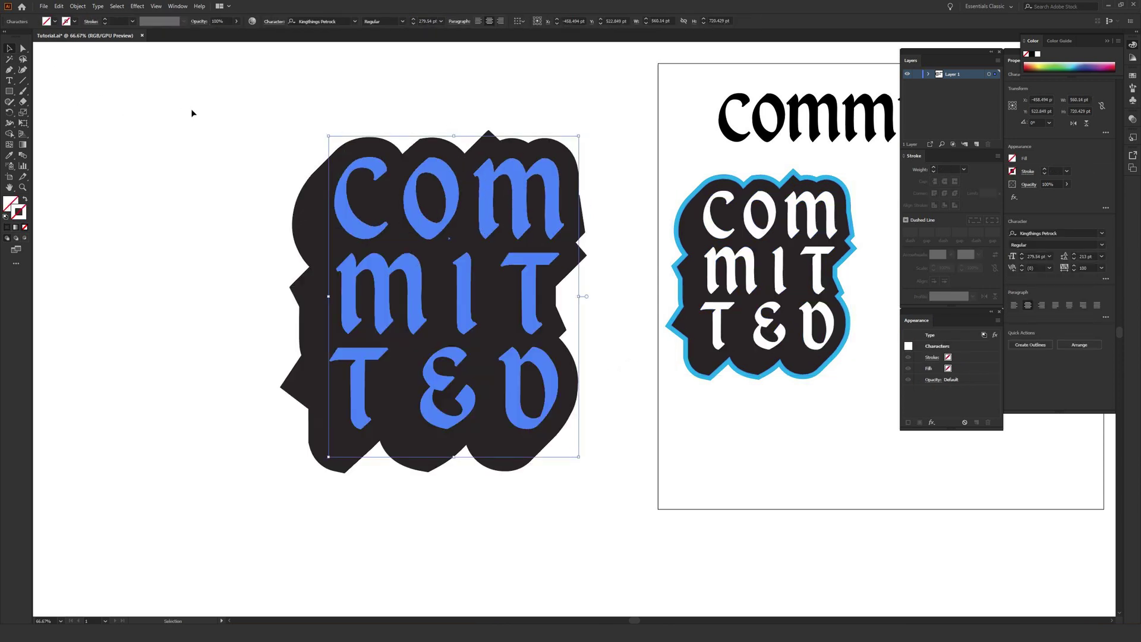
click(190, 109)
Move the blue-outlined sticker off the artboard, past its right edge, and deselect it
scroll(625, 306, right, 10)
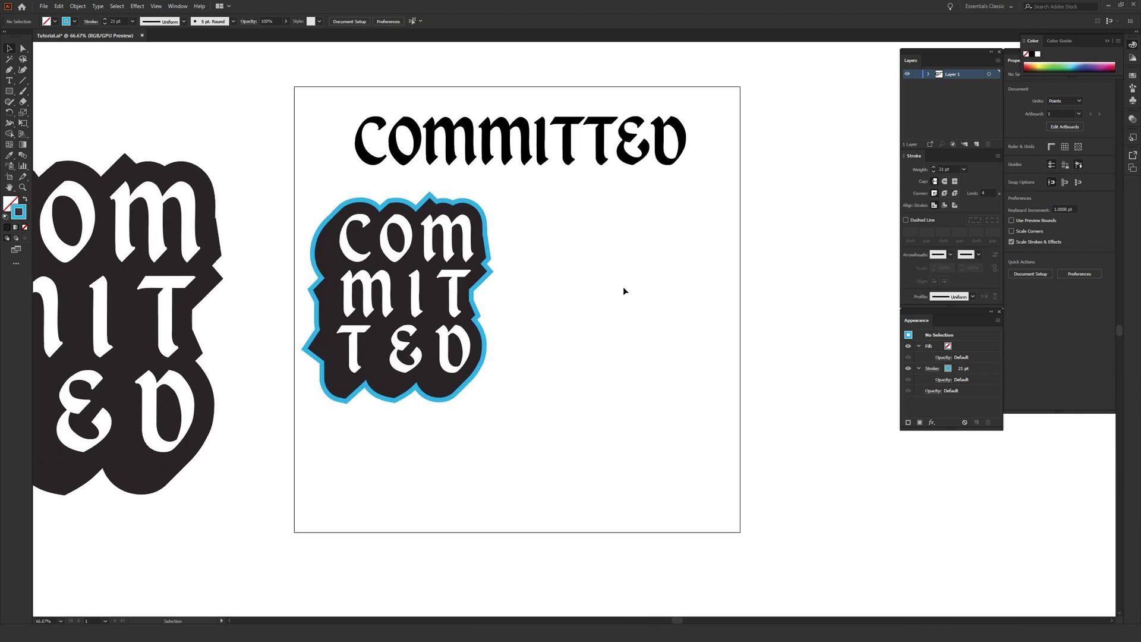
drag(394, 287, 840, 278)
click(705, 302)
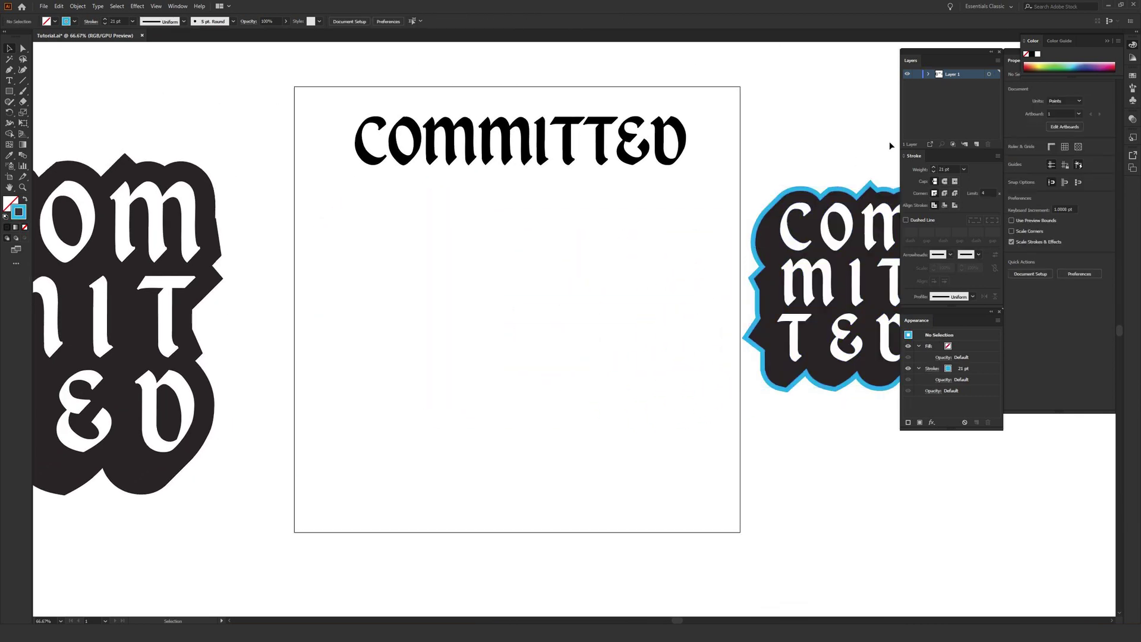
Close the Color panel and place the Properties panel beside the artboard's right edge
click(1109, 43)
drag(1067, 54, 782, 143)
drag(618, 276, 602, 289)
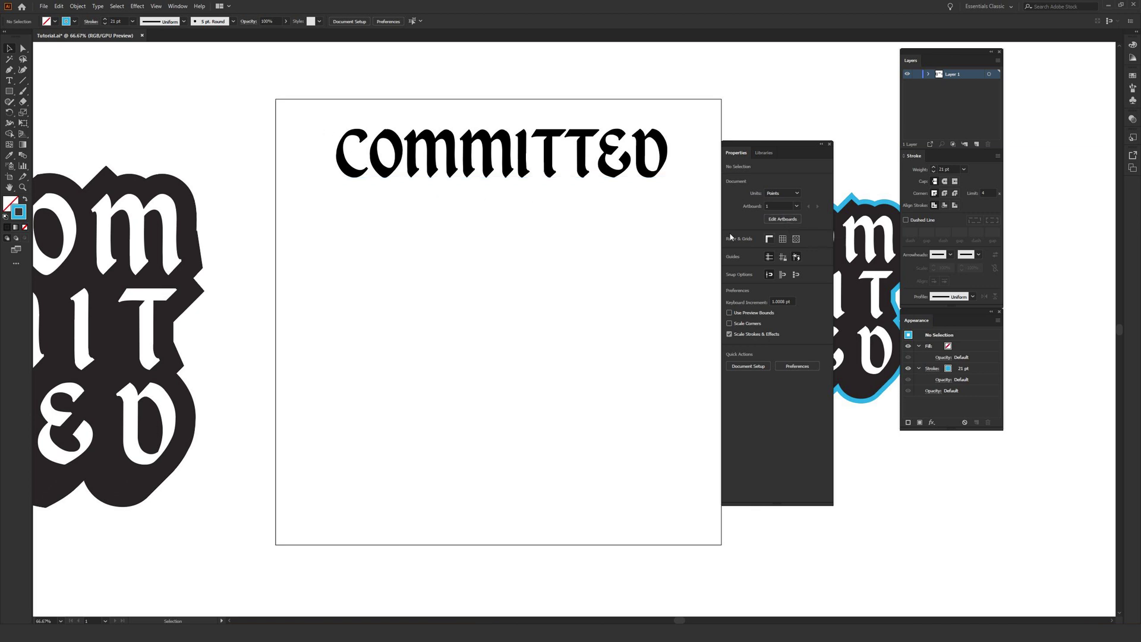
click(176, 6)
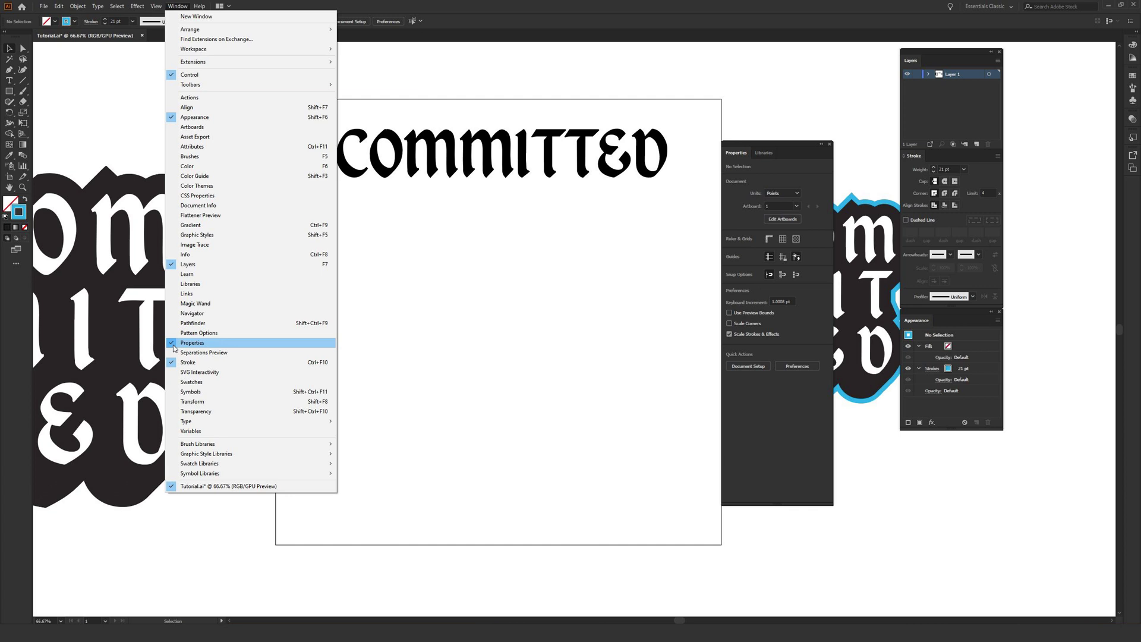
click(520, 255)
Duplicate the COMMITTED text and place the copy below the original on the artboard
click(505, 162)
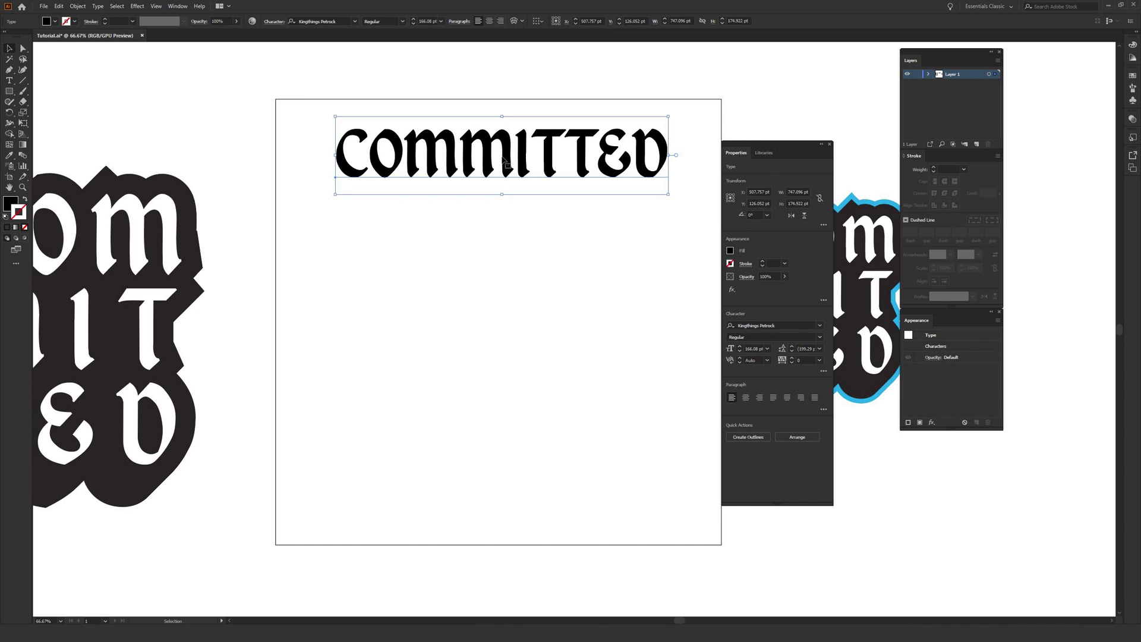
drag(517, 159, 504, 319)
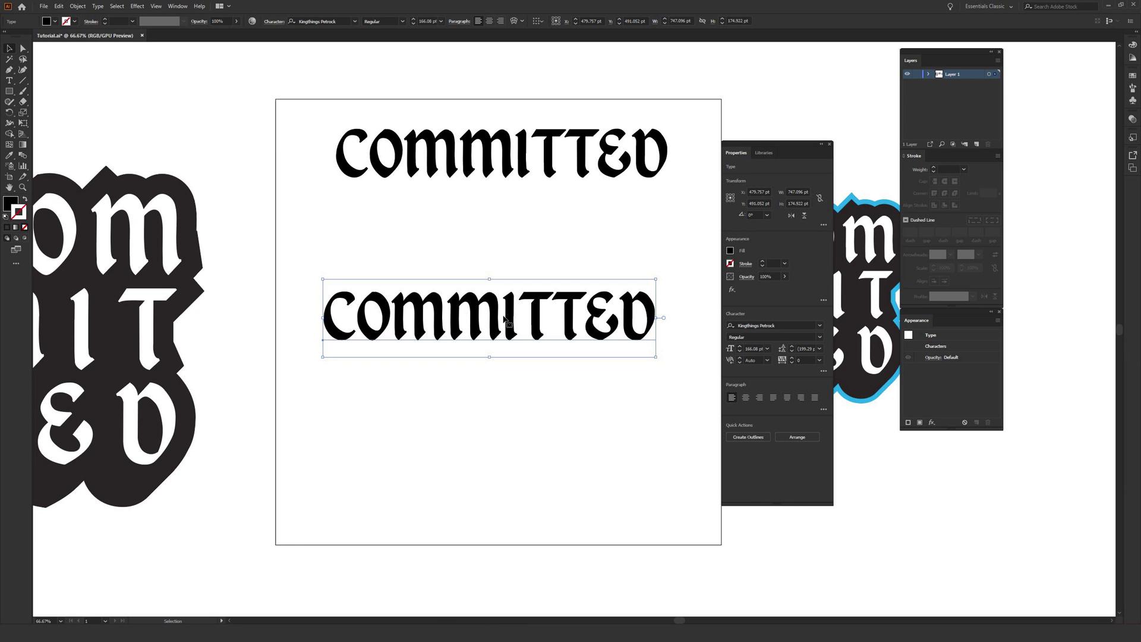
drag(504, 319, 491, 309)
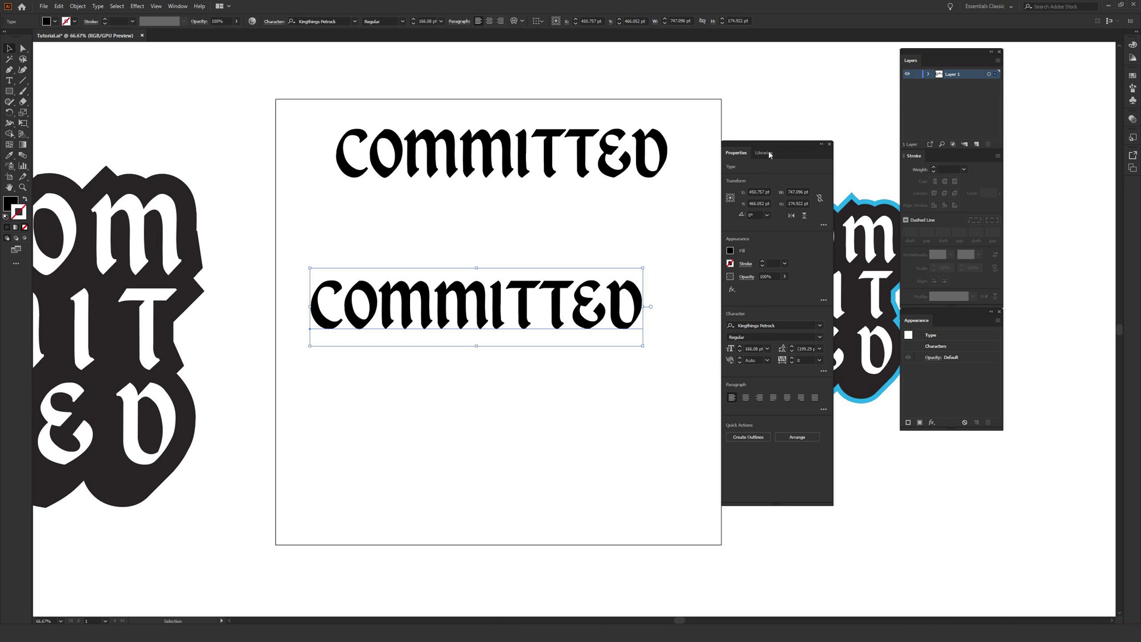
Center-align the copied COMMITTED text and reposition it beneath the original word
click(762, 152)
click(737, 152)
click(747, 398)
drag(340, 302, 533, 289)
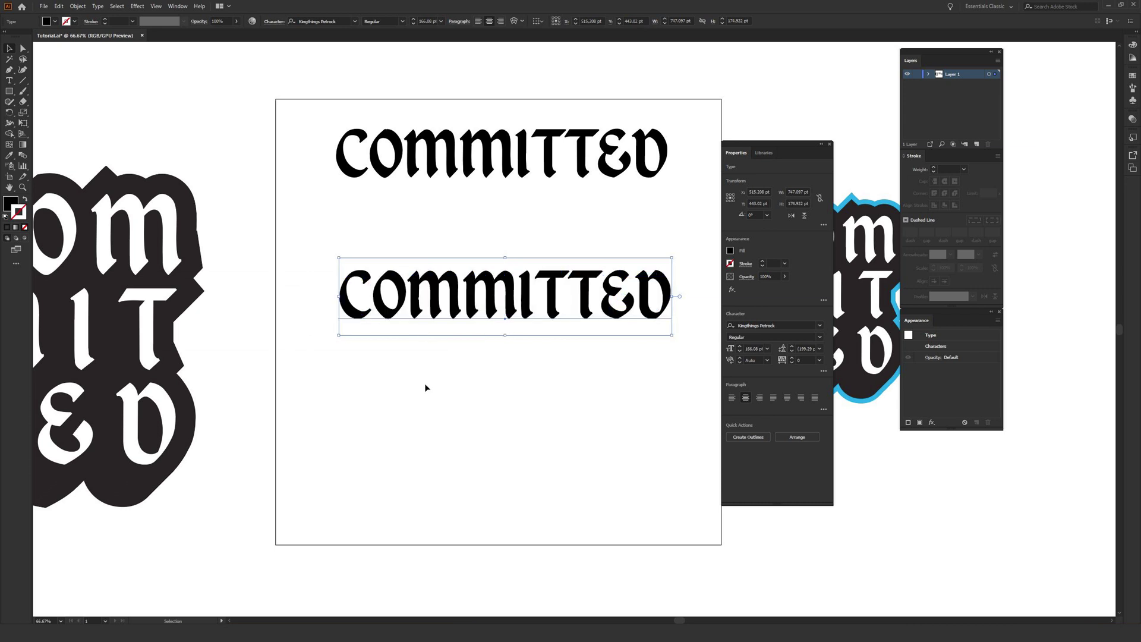
click(355, 415)
Break the copied word into three lines reading COM, MIT and TED, and shift the text block slightly up and left
drag(355, 415, 511, 407)
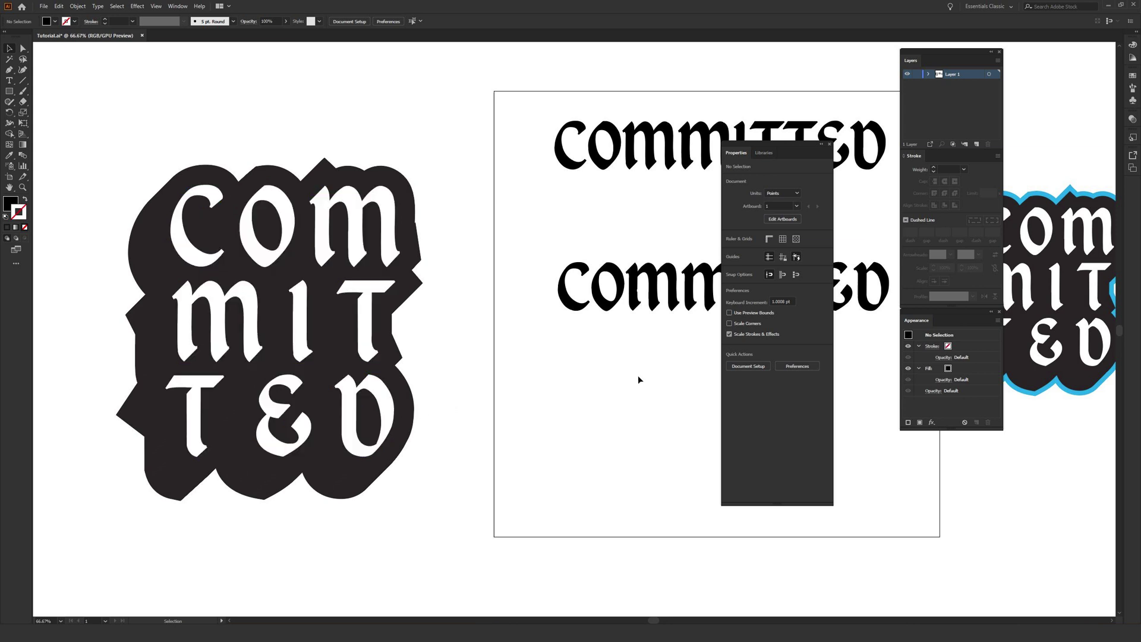
drag(639, 380, 476, 382)
drag(547, 374, 529, 369)
key(v)
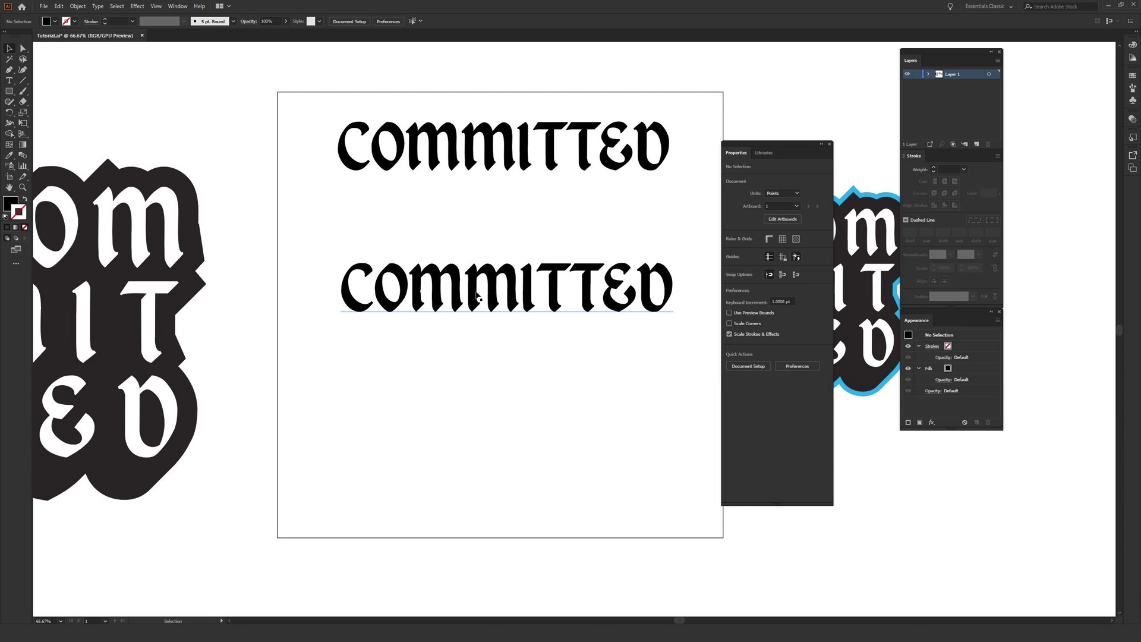
double_click(475, 290)
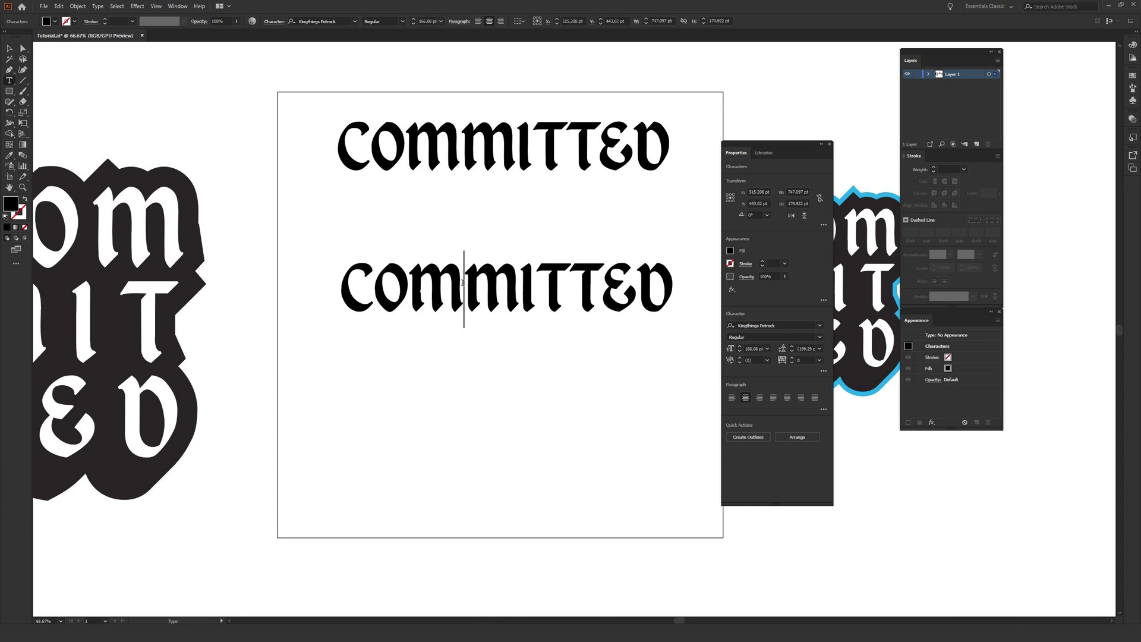
key(Return)
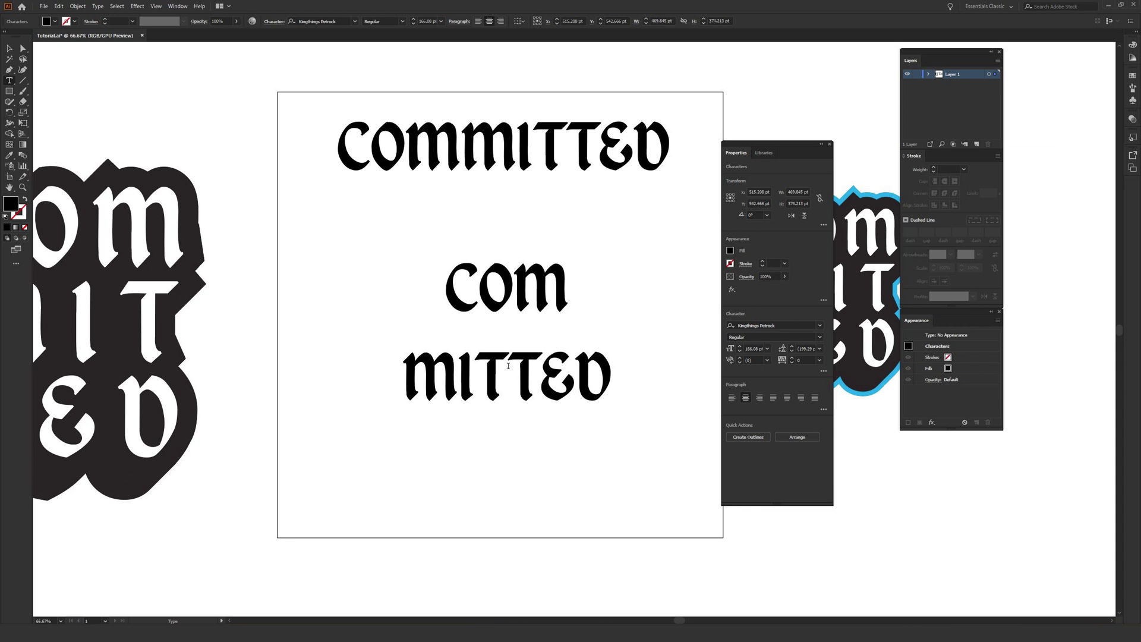
click(508, 366)
key(Return)
click(8, 48)
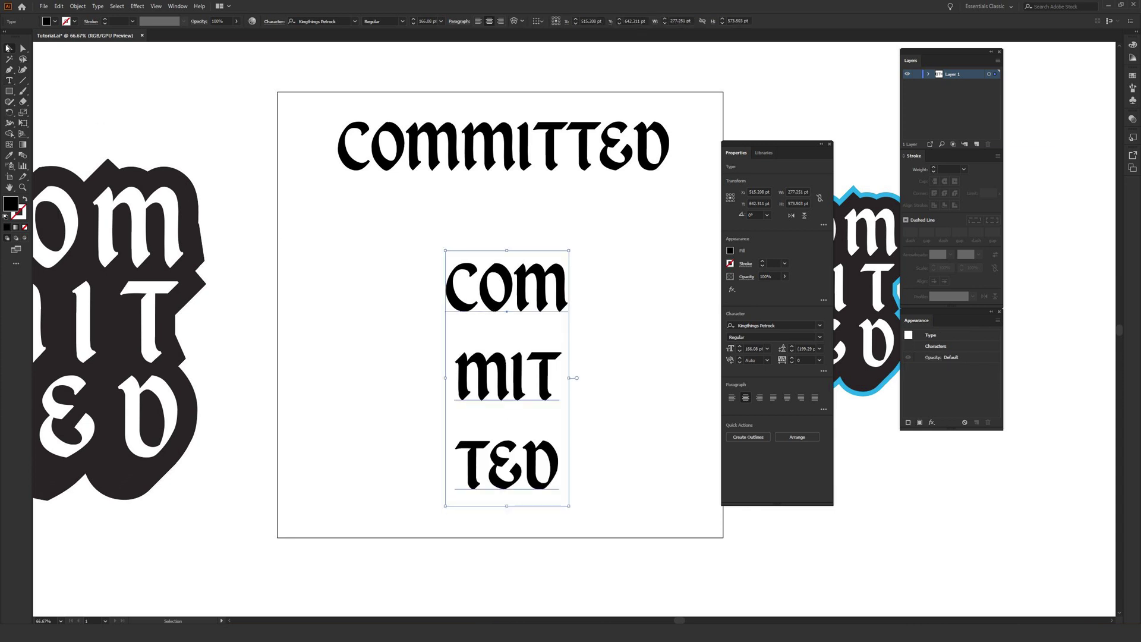
drag(505, 380, 484, 353)
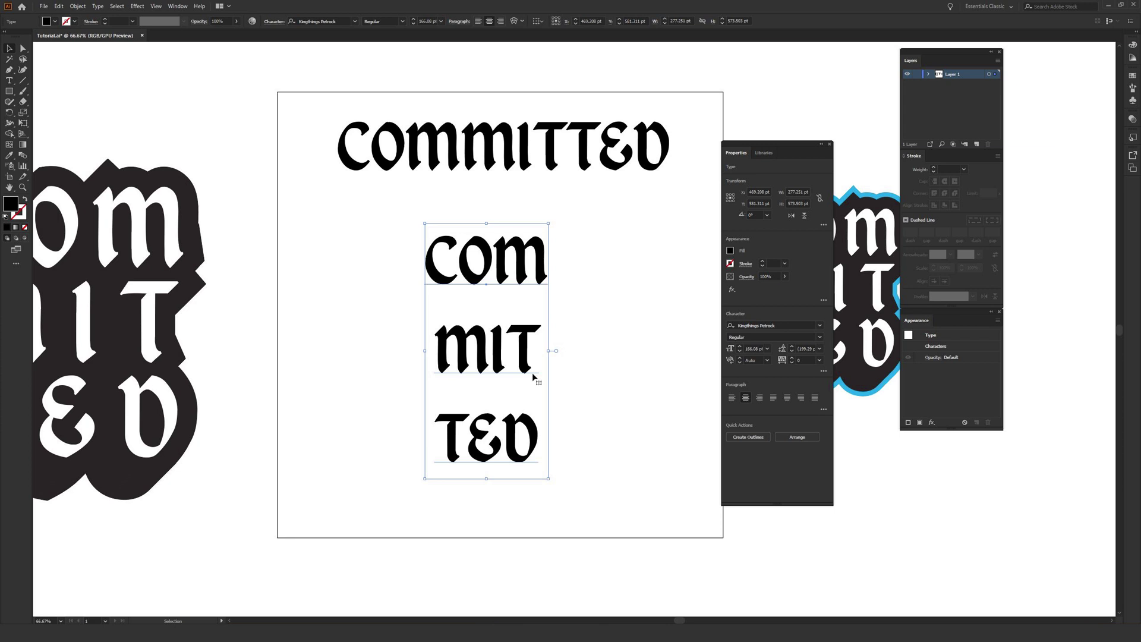
Tighten the line spacing of the three-line text by setting its leading to 127 pt
scroll(533, 377, up, 1)
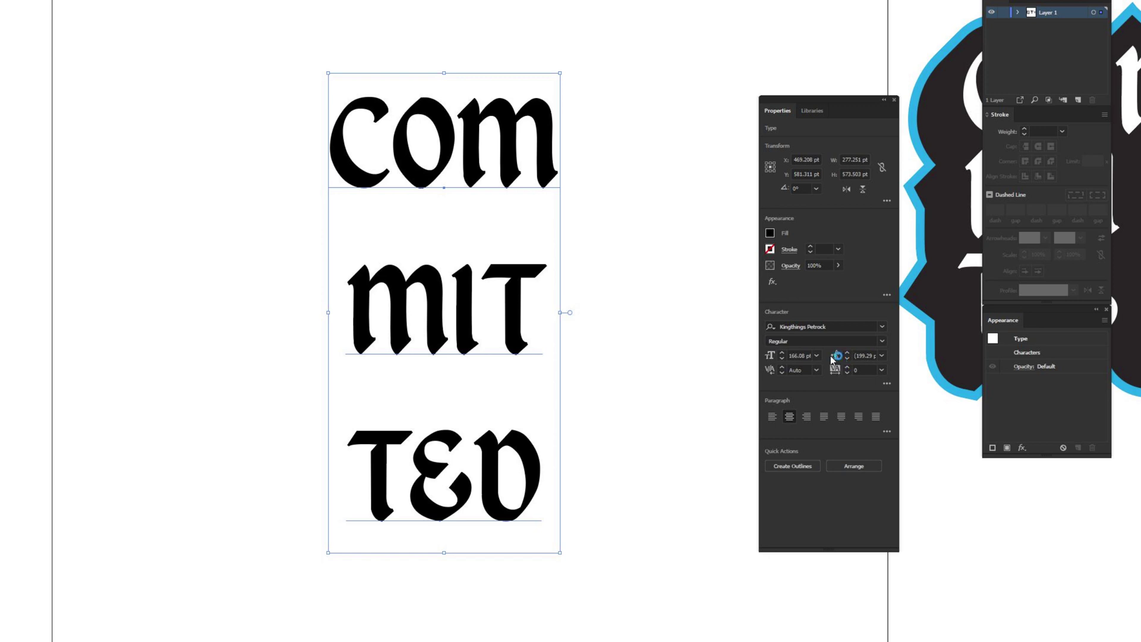
key(ctrl+shift+b)
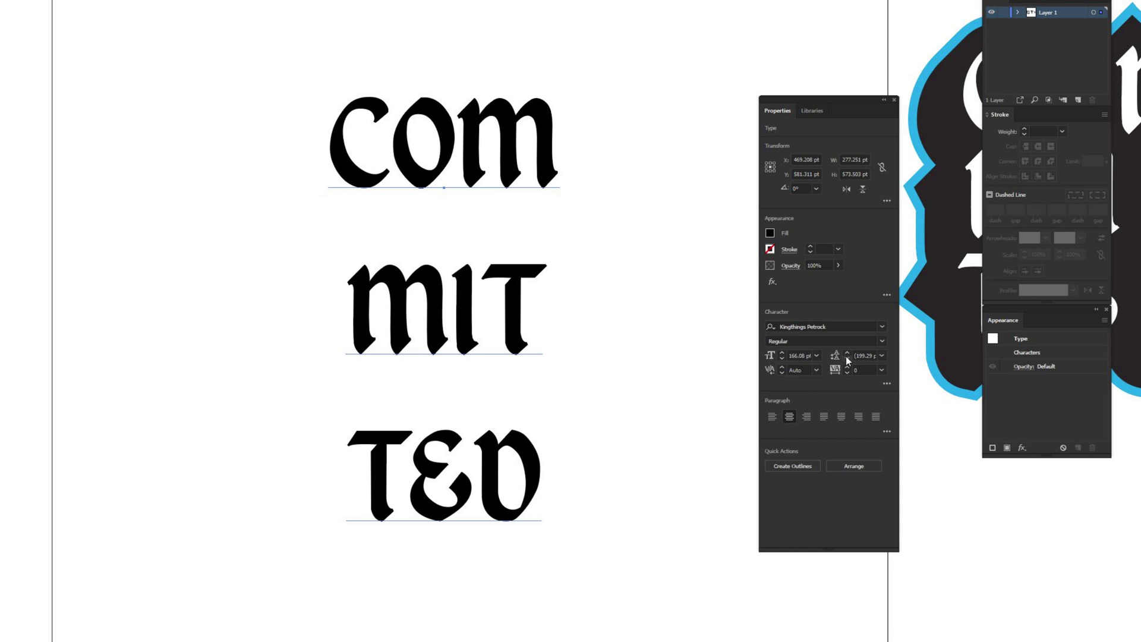
click(846, 357)
drag(847, 356, 847, 355)
key(ctrl+shift+b)
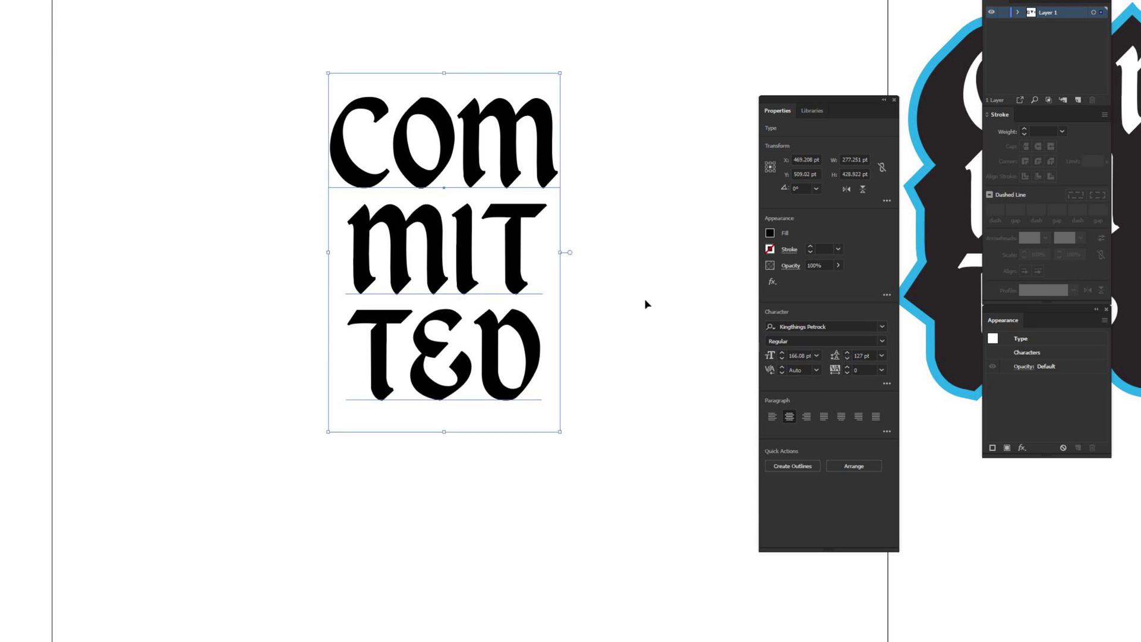
click(623, 319)
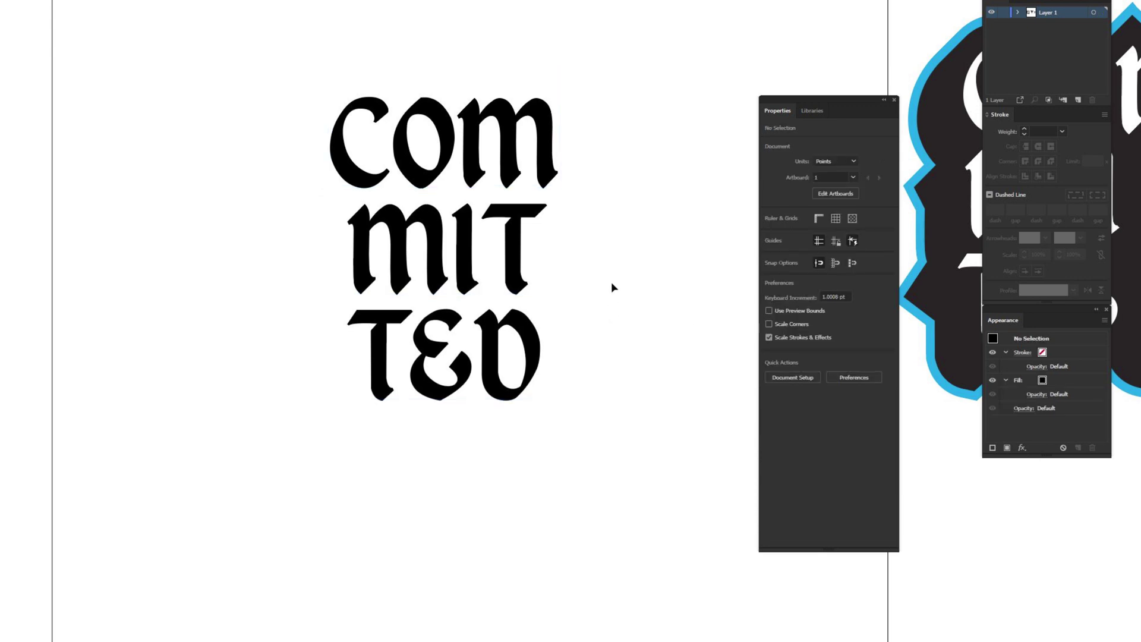
drag(642, 208, 530, 224)
drag(171, 130, 446, 246)
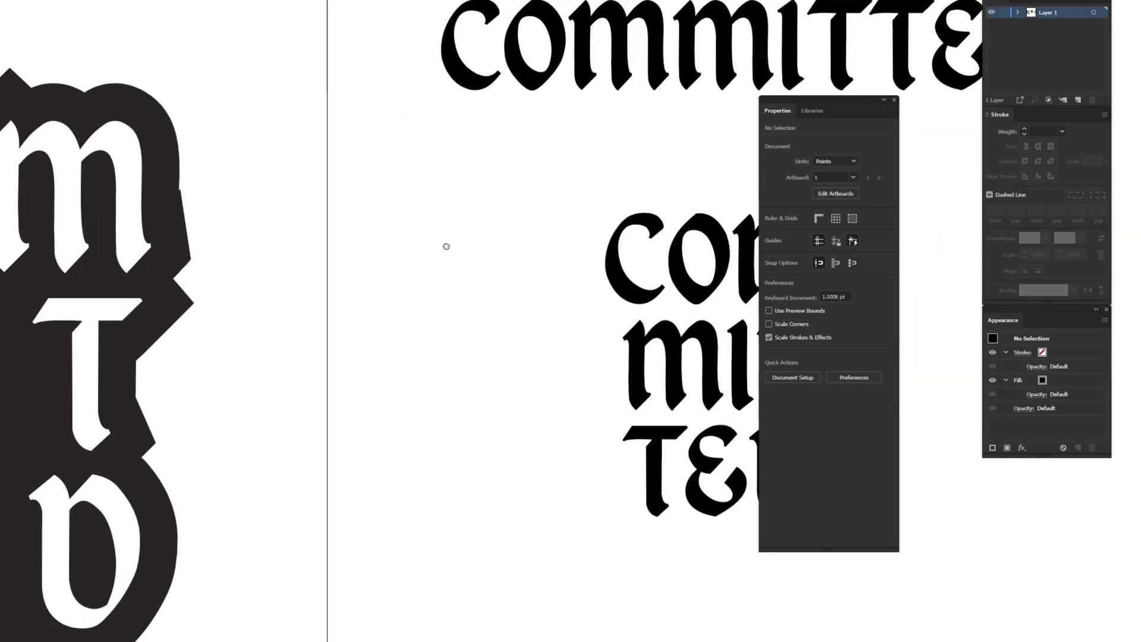
scroll(446, 246, left, 4)
scroll(390, 334, right, 8)
scroll(344, 351, down, 1)
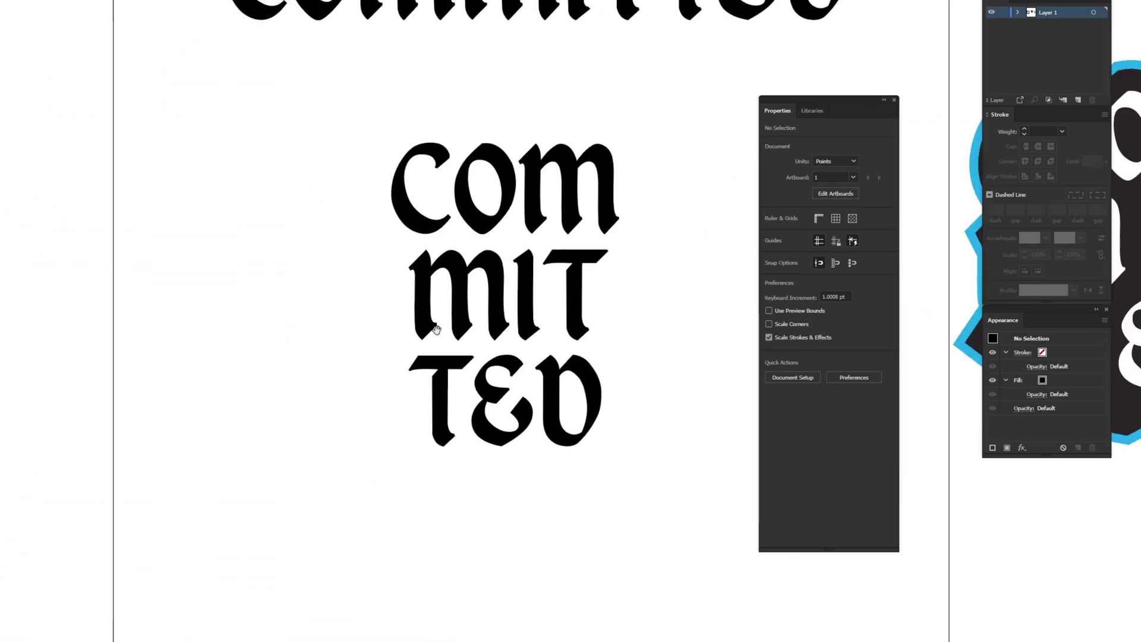
drag(436, 329, 388, 337)
click(505, 300)
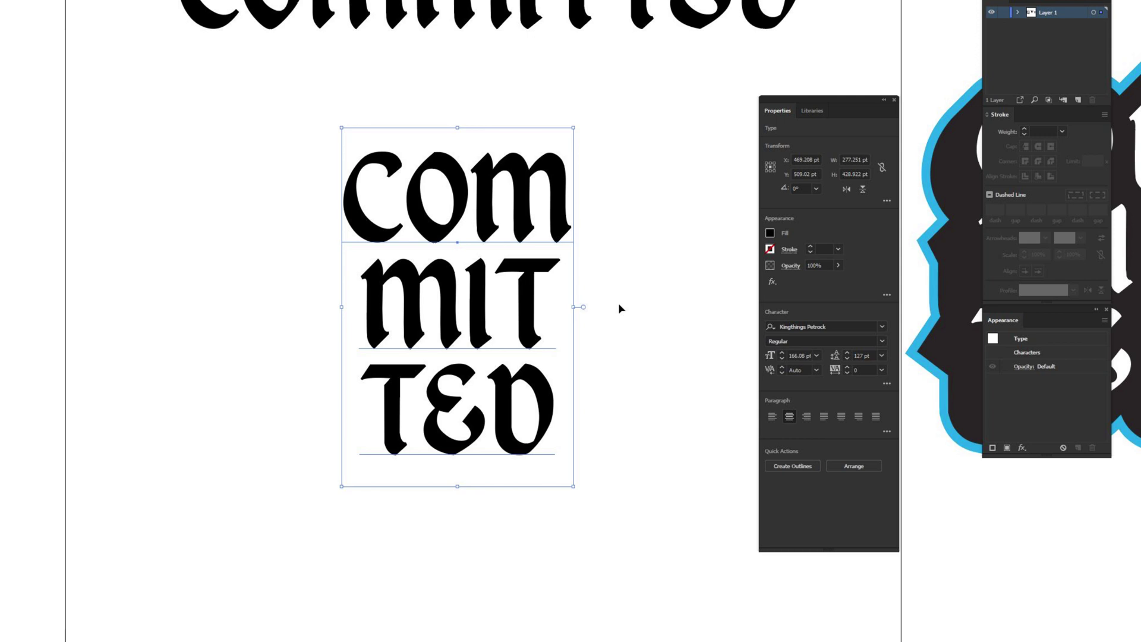
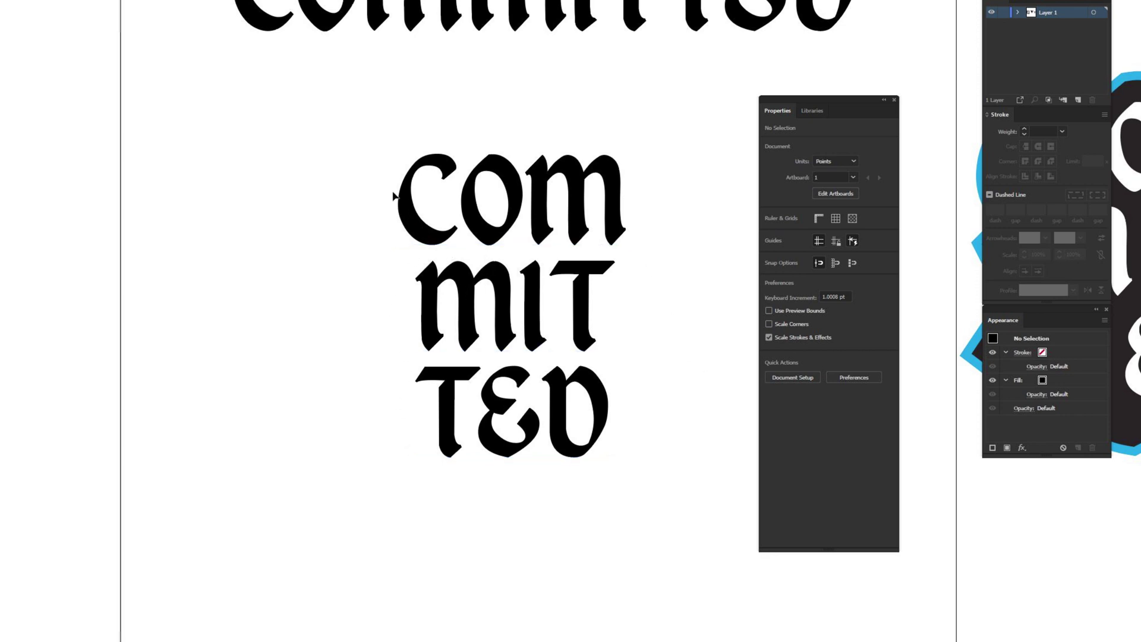
Draw a slanted straight line along the left edge of the stacked letters, and delete it
key(p)
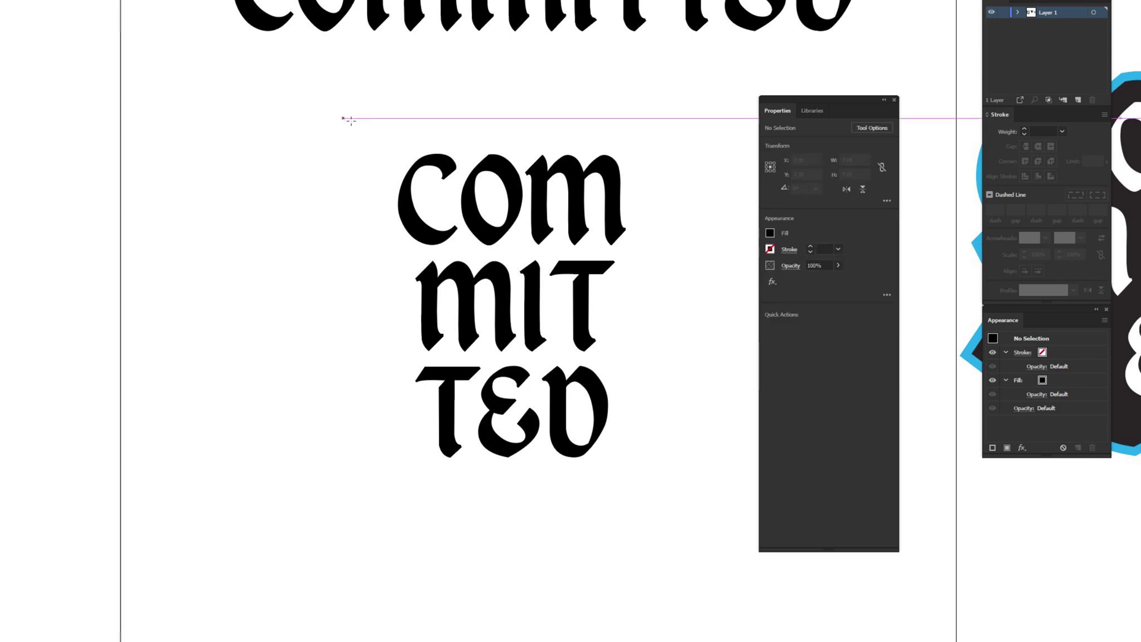
drag(383, 125, 430, 485)
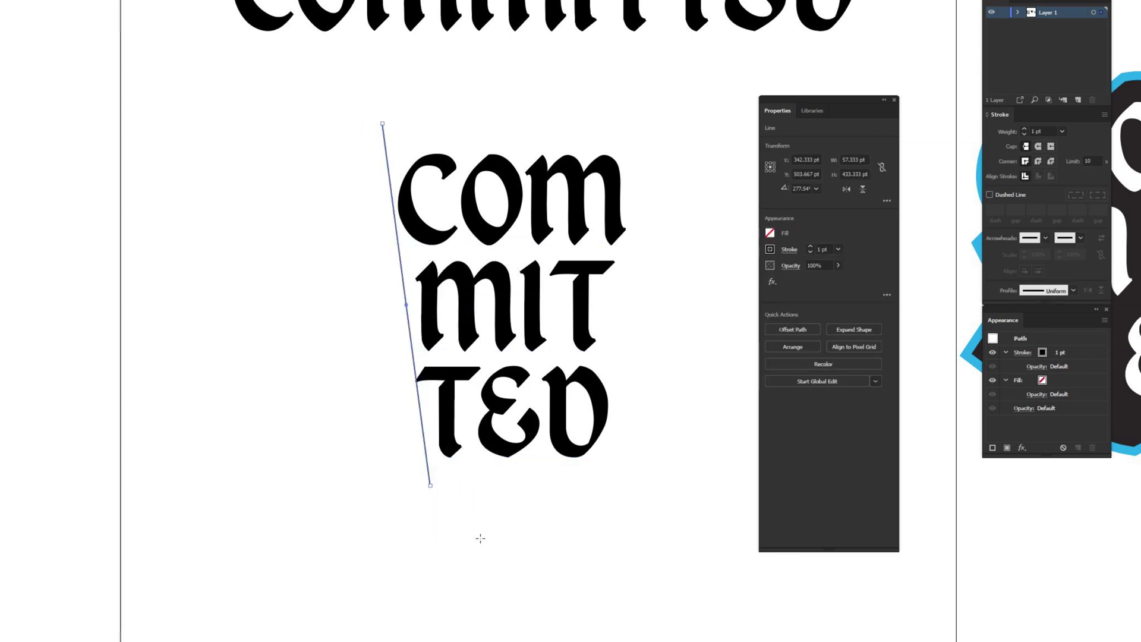
key(a)
click(383, 124)
key(Delete)
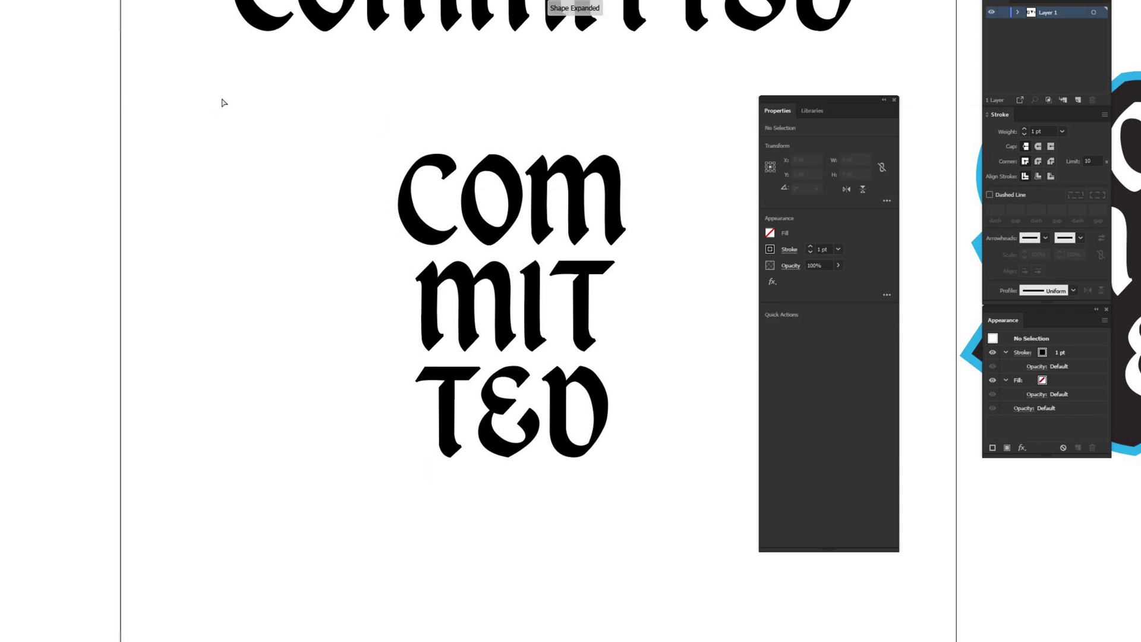
Activate the Touch Type tool for the three-line text and nudge the T of MIT slightly right
key(Delete)
click(458, 245)
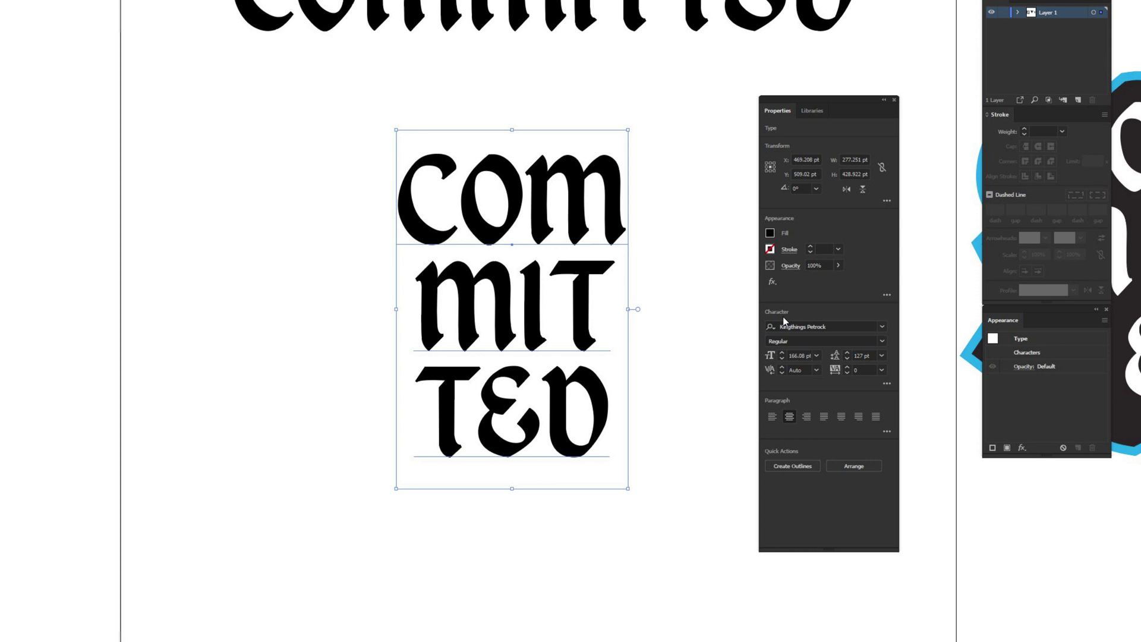
click(888, 386)
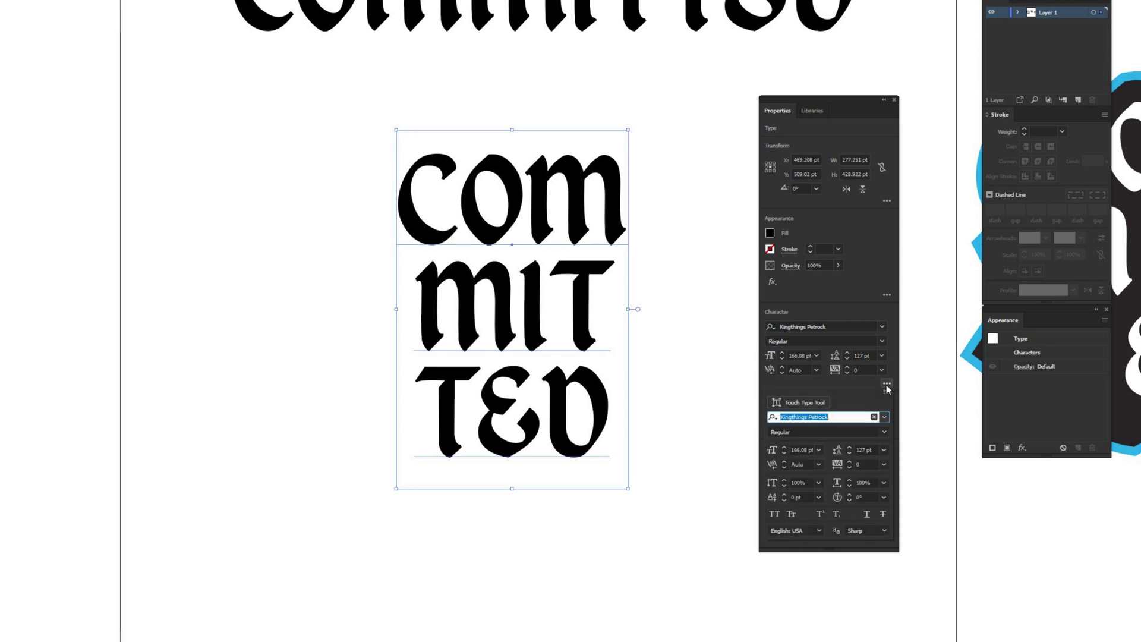
click(800, 404)
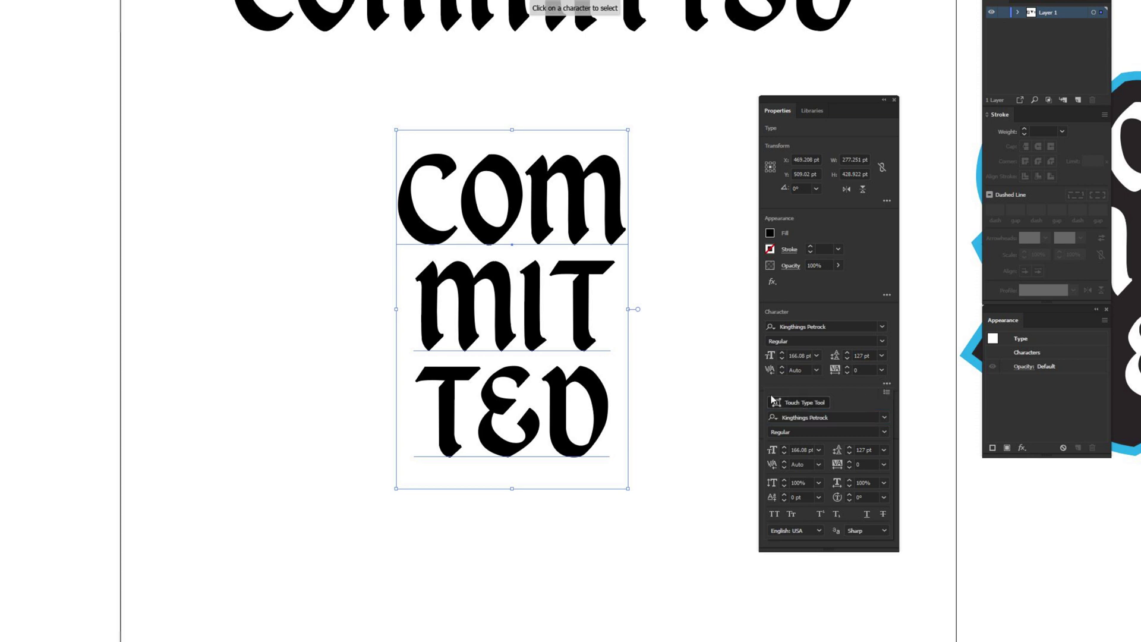
click(591, 295)
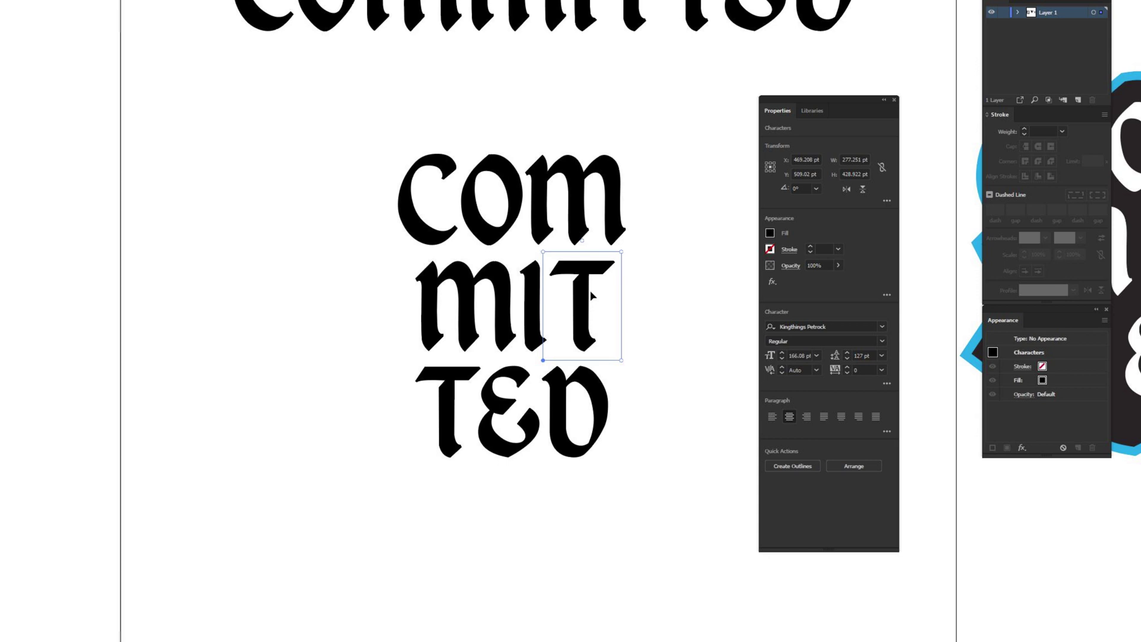
key(Right)
key(Right)
key(Right)
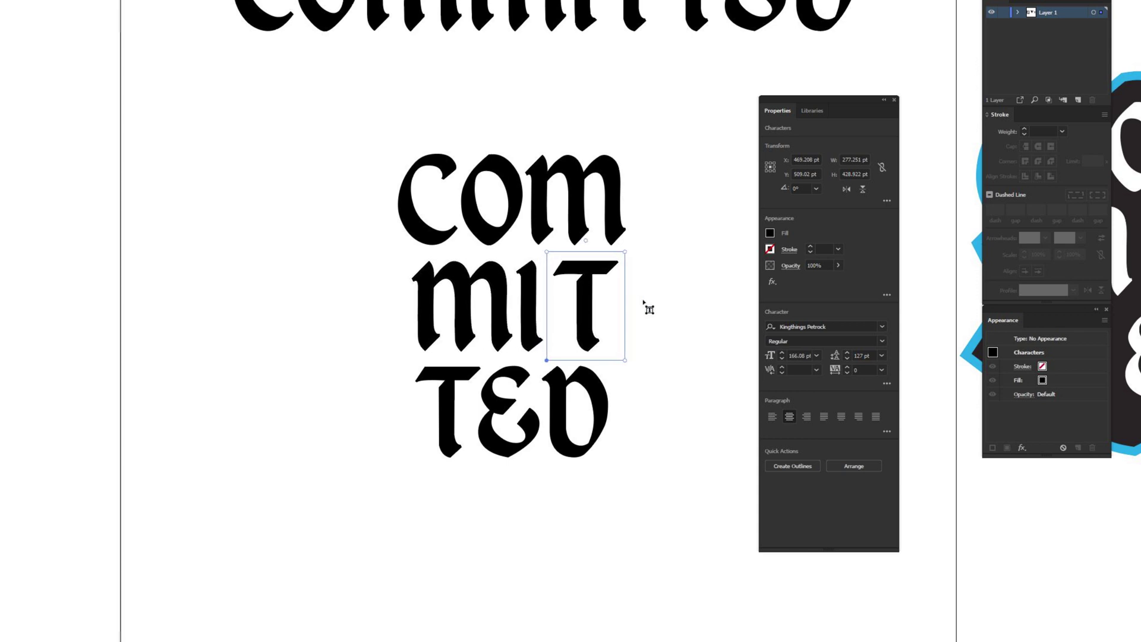
Nudge the M of MIT left to extend the start of the middle line
click(495, 291)
key(Left)
key(Left)
key(Left)
key(Left)
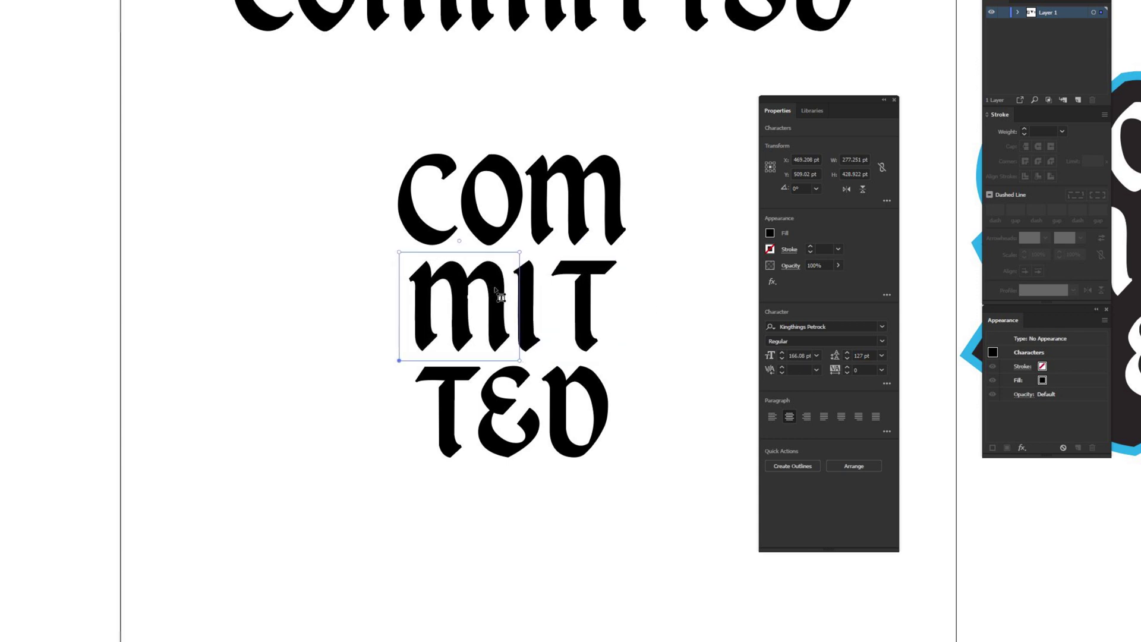
key(Left)
key(Left)
key(Left)
key(Left)
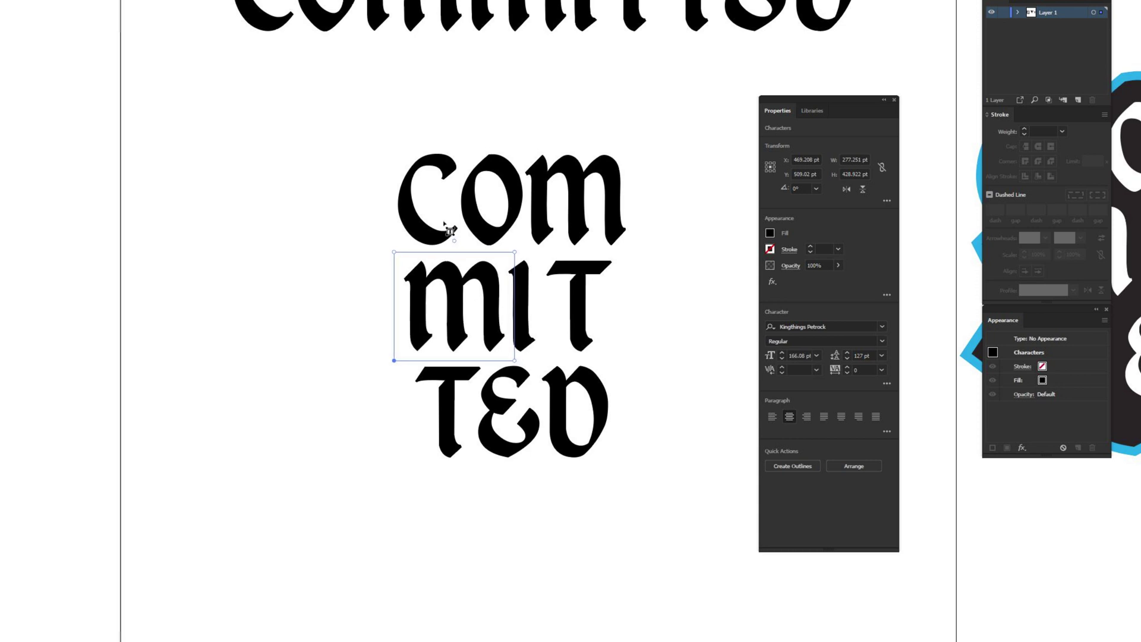
Nudge the I of MIT right to open the gap between it and the M
click(580, 309)
click(519, 313)
key(Right)
key(Right)
key(Right)
key(Right)
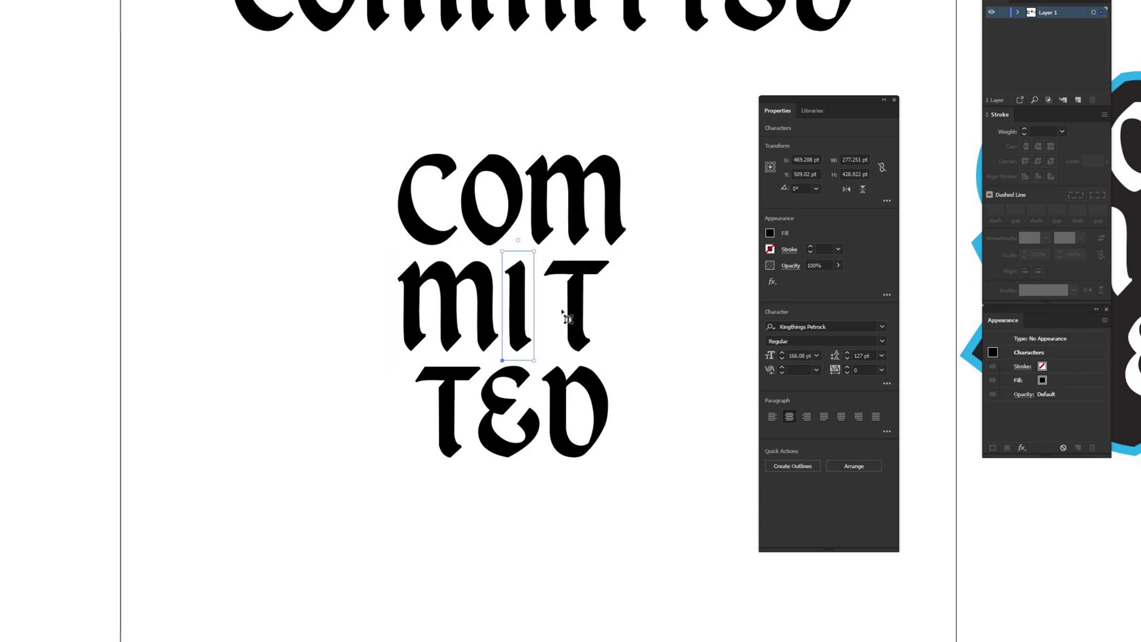
Fine-tune the M, I and T of MIT so they are evenly spaced and the line matches the width of COM
click(467, 309)
key(Left)
key(Left)
click(587, 318)
key(Right)
click(525, 315)
click(469, 317)
key(Right)
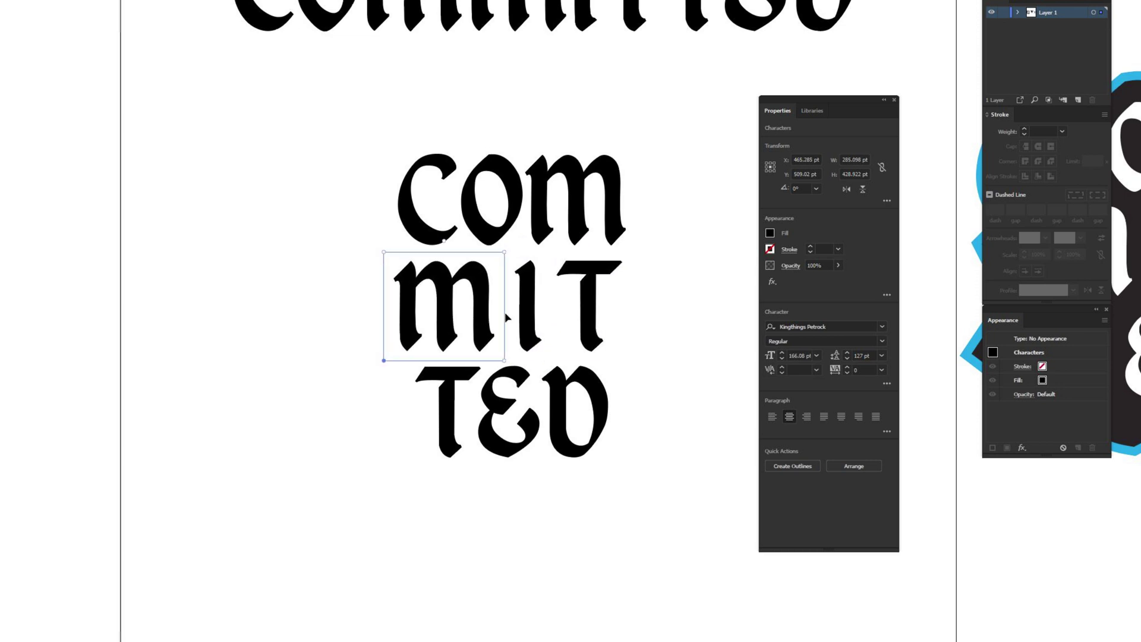
click(526, 317)
click(588, 321)
click(462, 318)
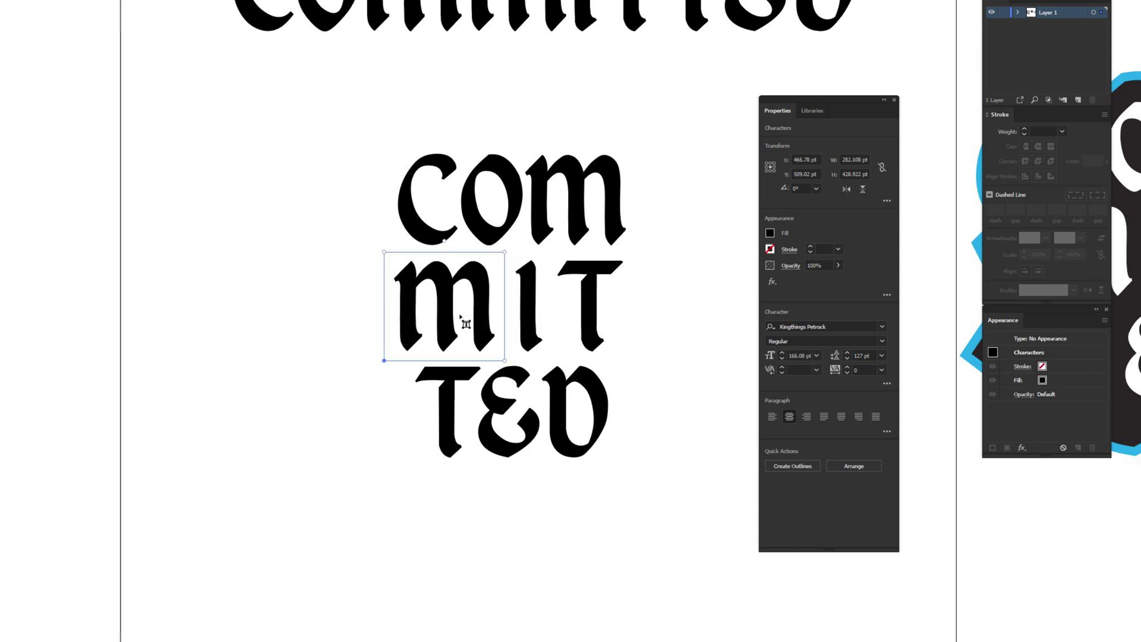
Move the D of TED right to widen the spacing of the bottom line
click(571, 410)
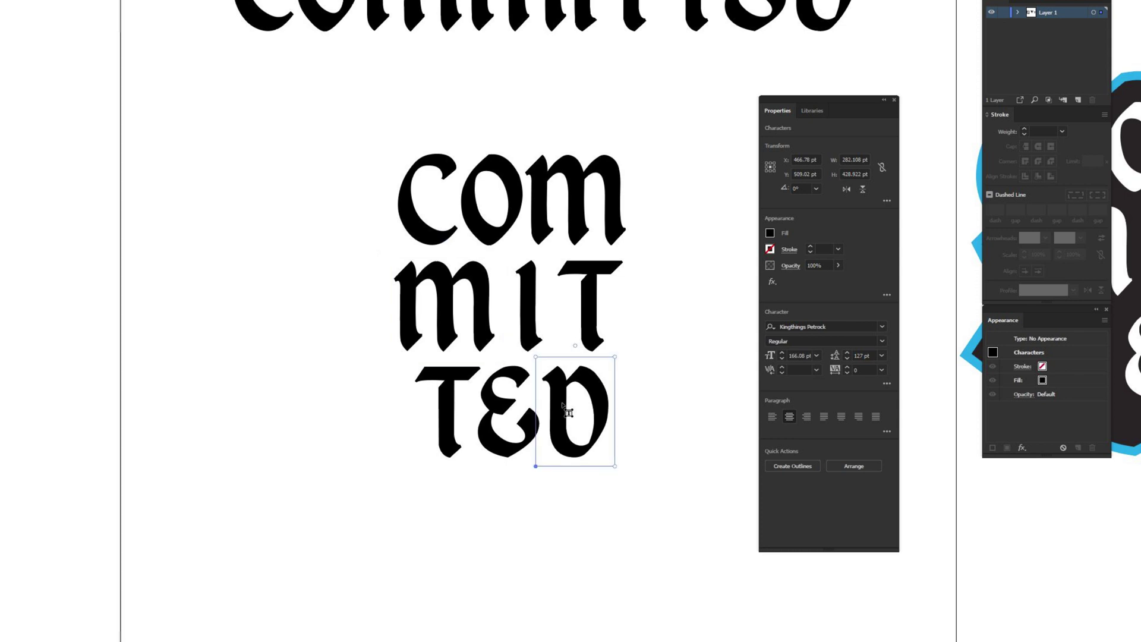
click(530, 426)
drag(530, 426, 586, 428)
click(572, 418)
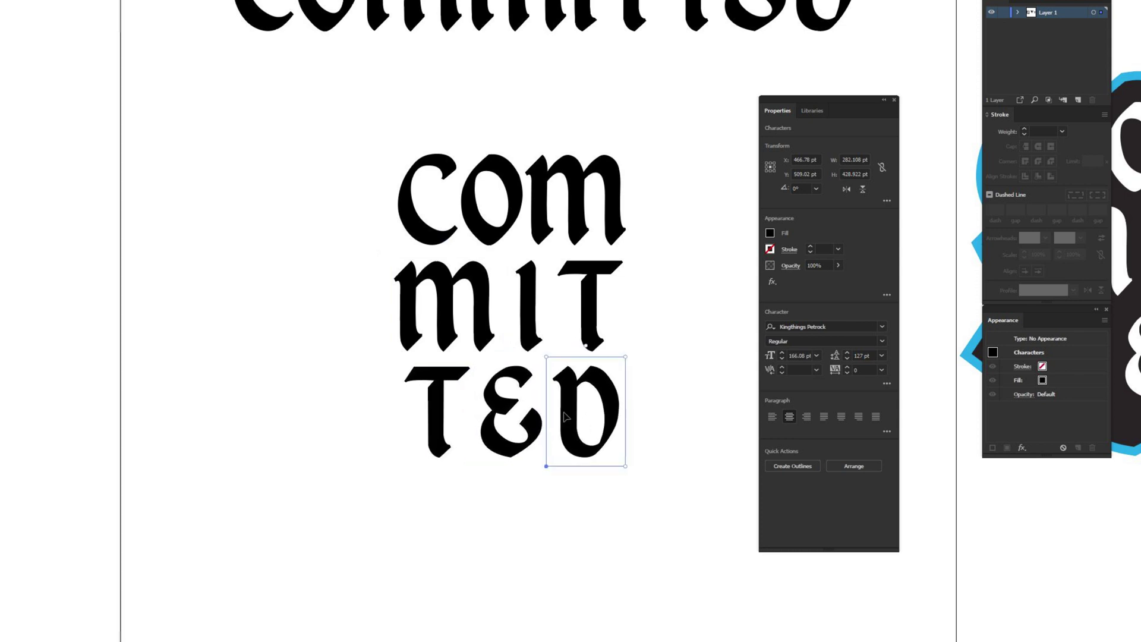
Move the T of TED left and adjust the E between its neighbours to spread the bottom line
click(441, 409)
drag(444, 402, 431, 402)
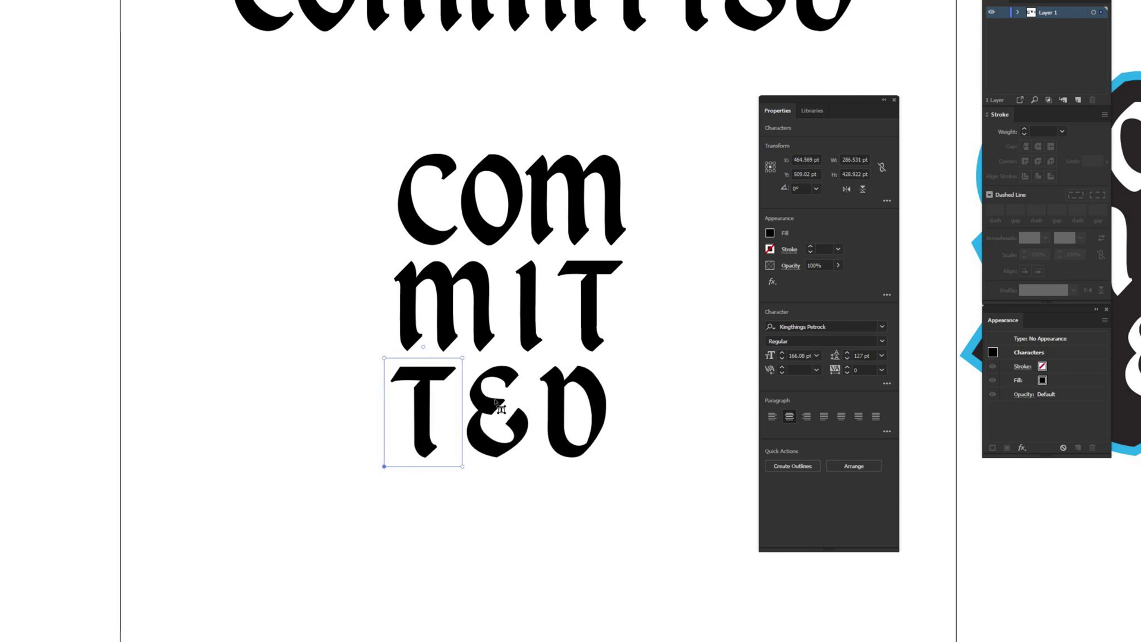
click(505, 419)
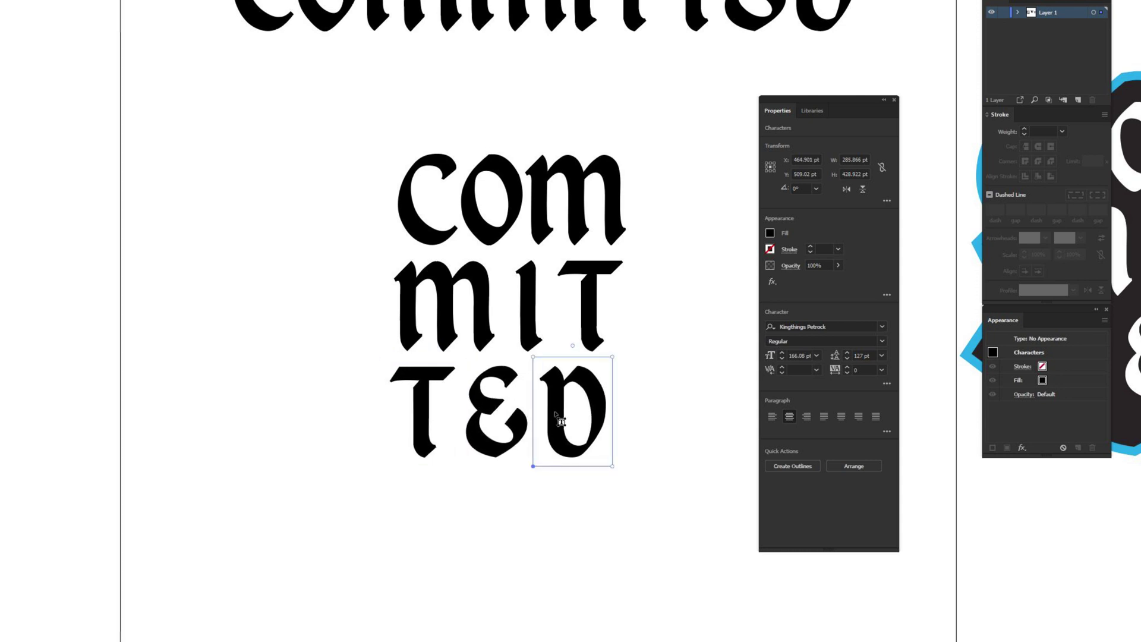
drag(521, 427, 524, 427)
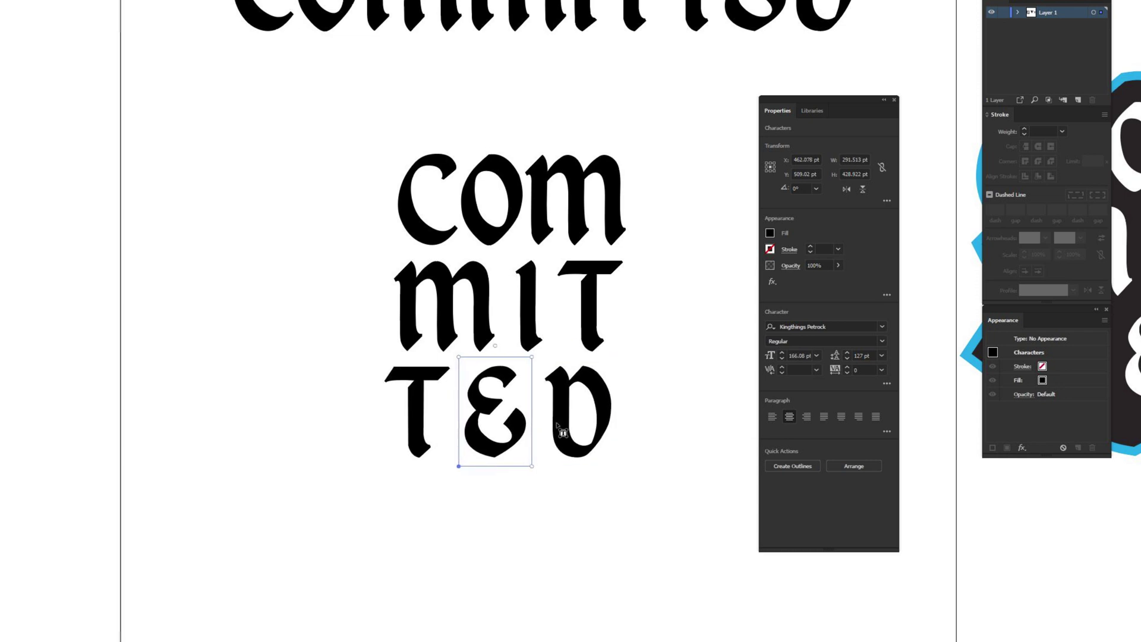
drag(428, 416, 430, 416)
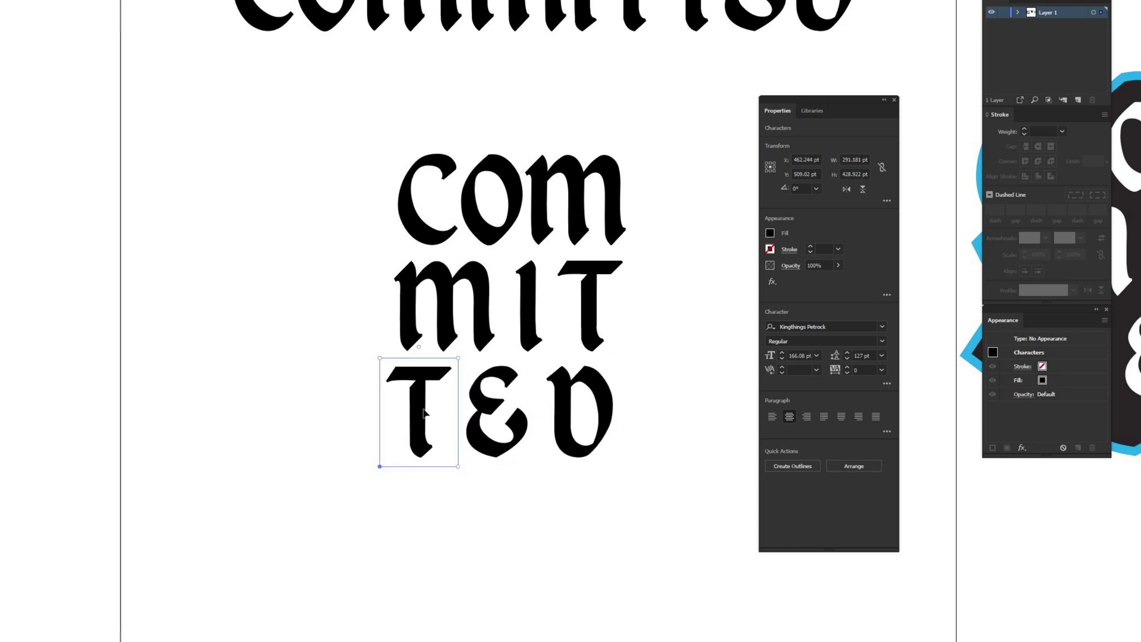
click(344, 373)
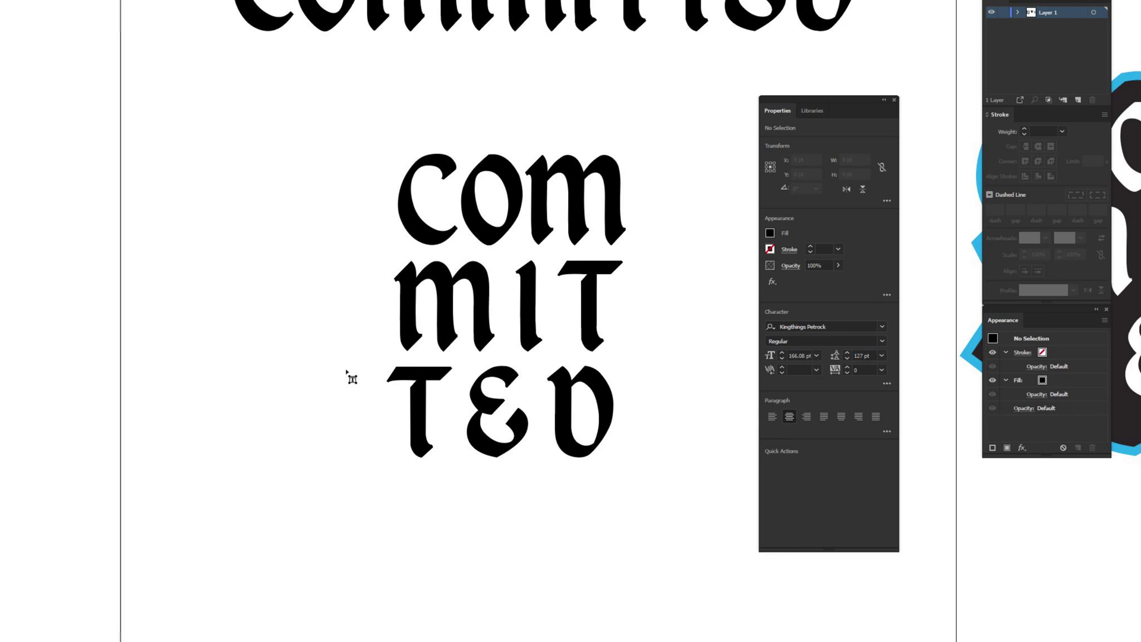
Nudge the E and D of TED slightly right to even out the gaps, and deselect the text
click(564, 410)
click(521, 424)
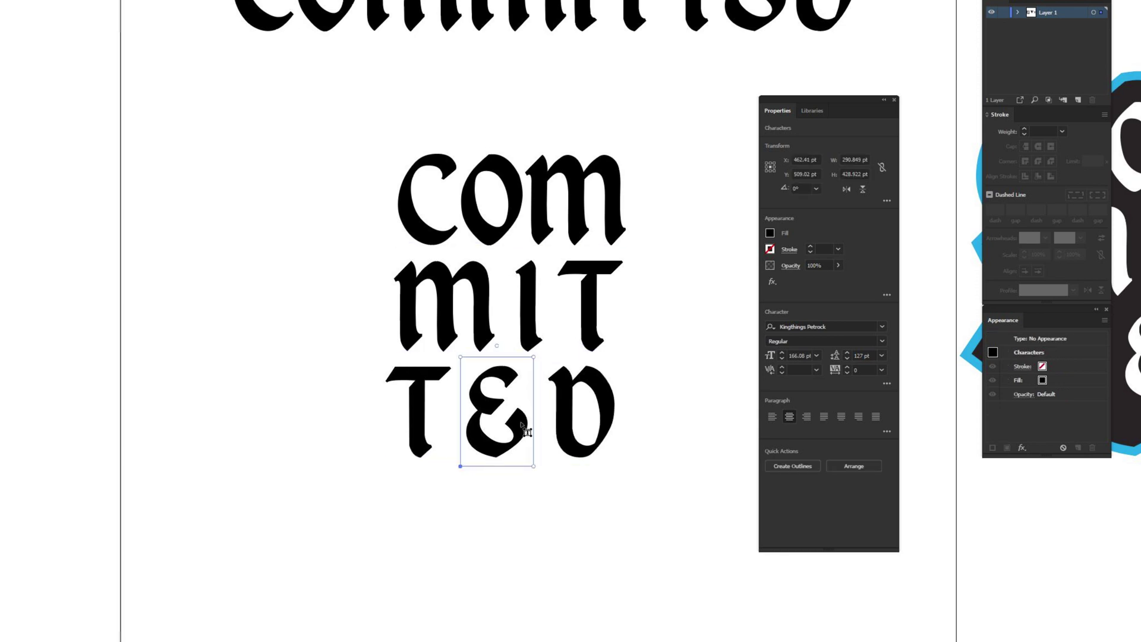
click(420, 415)
click(328, 391)
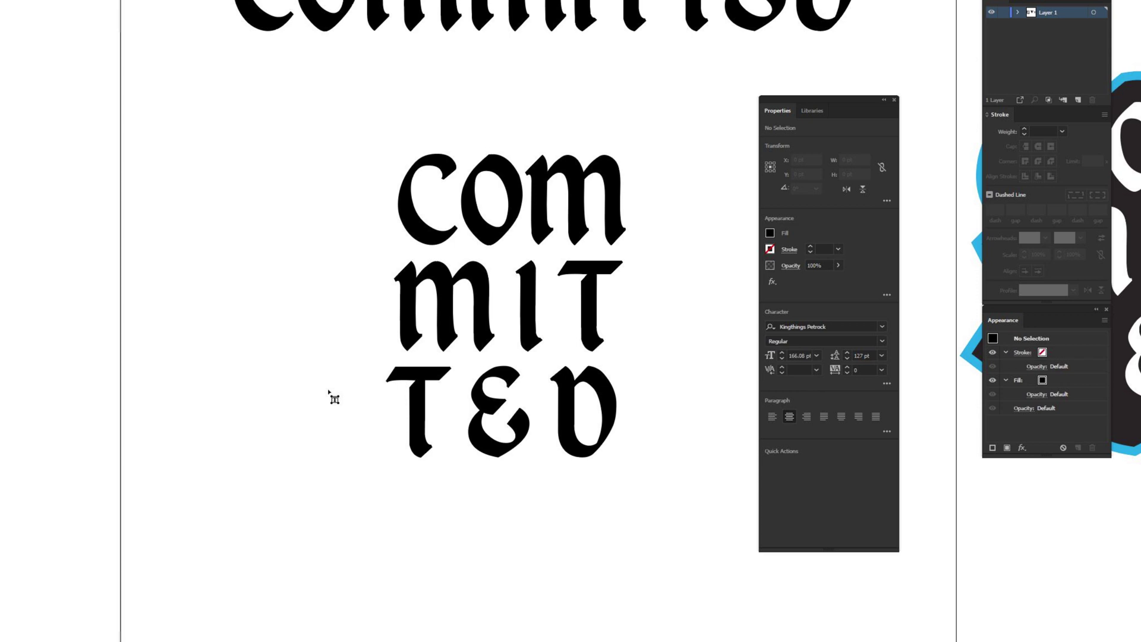
click(516, 425)
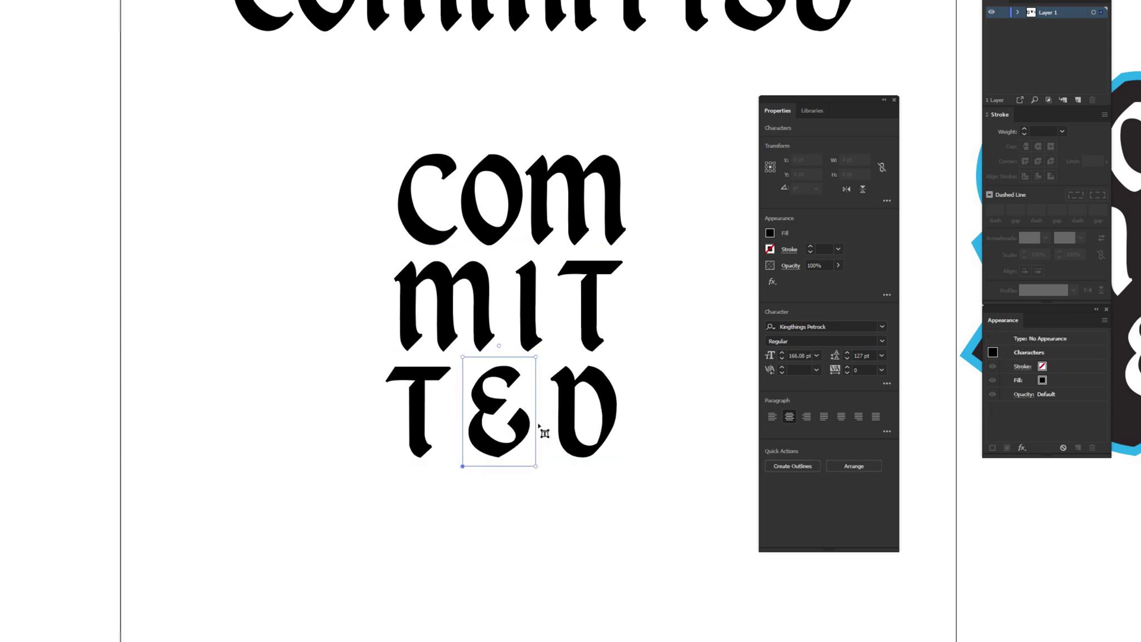
click(566, 432)
key(Escape)
click(264, 219)
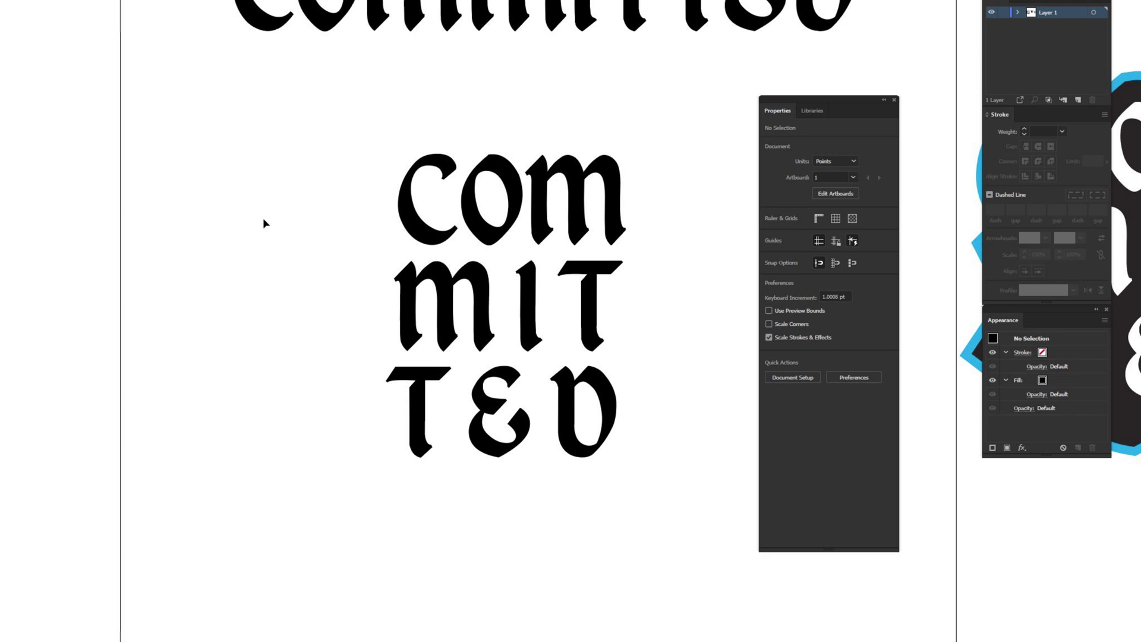
Select the whole stacked text block and set its fill to None
drag(316, 151, 682, 523)
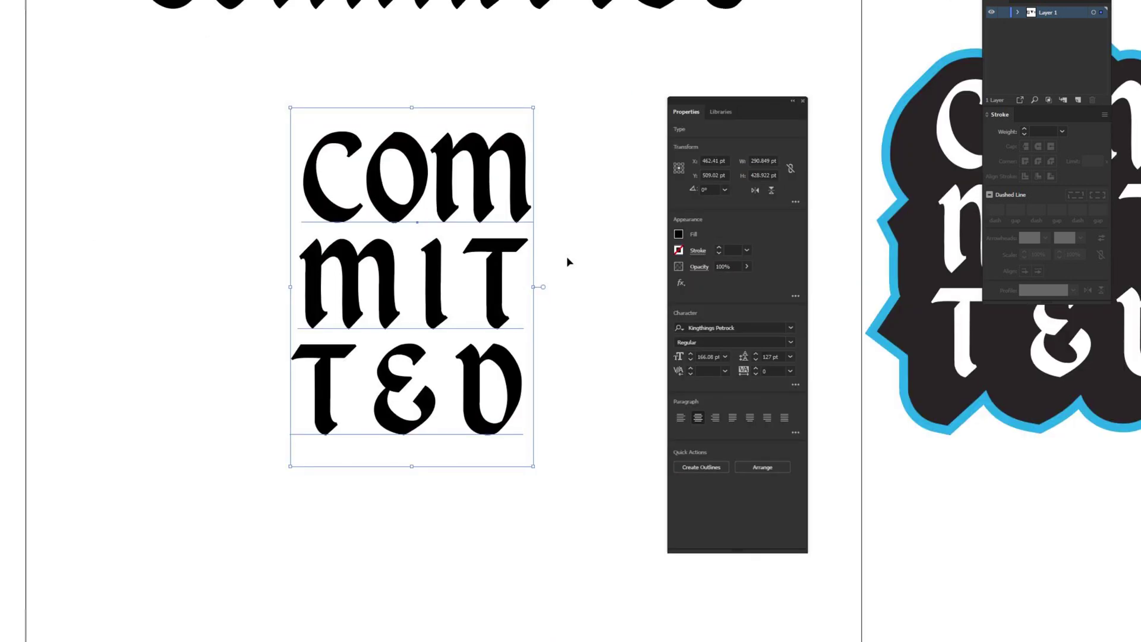
drag(225, 104, 571, 464)
click(679, 235)
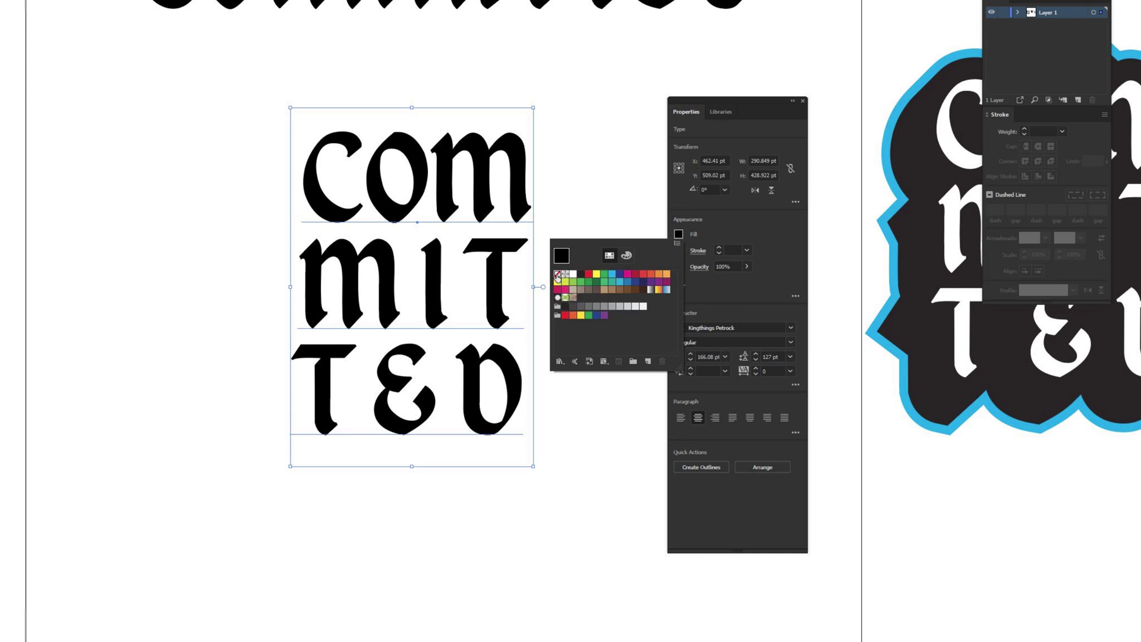
click(558, 277)
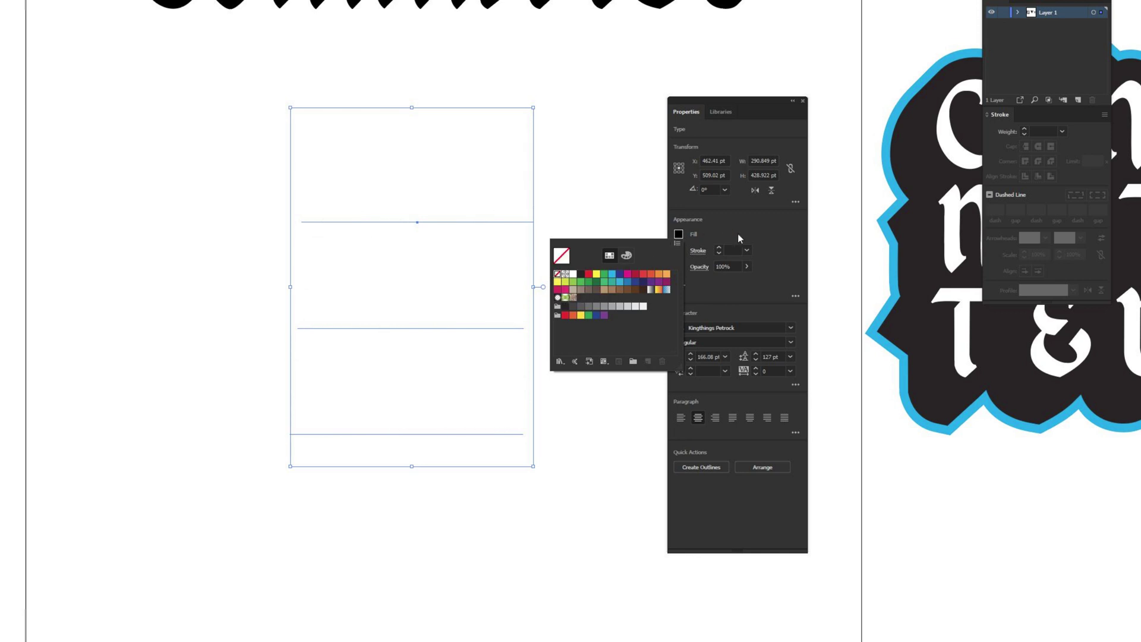
click(775, 234)
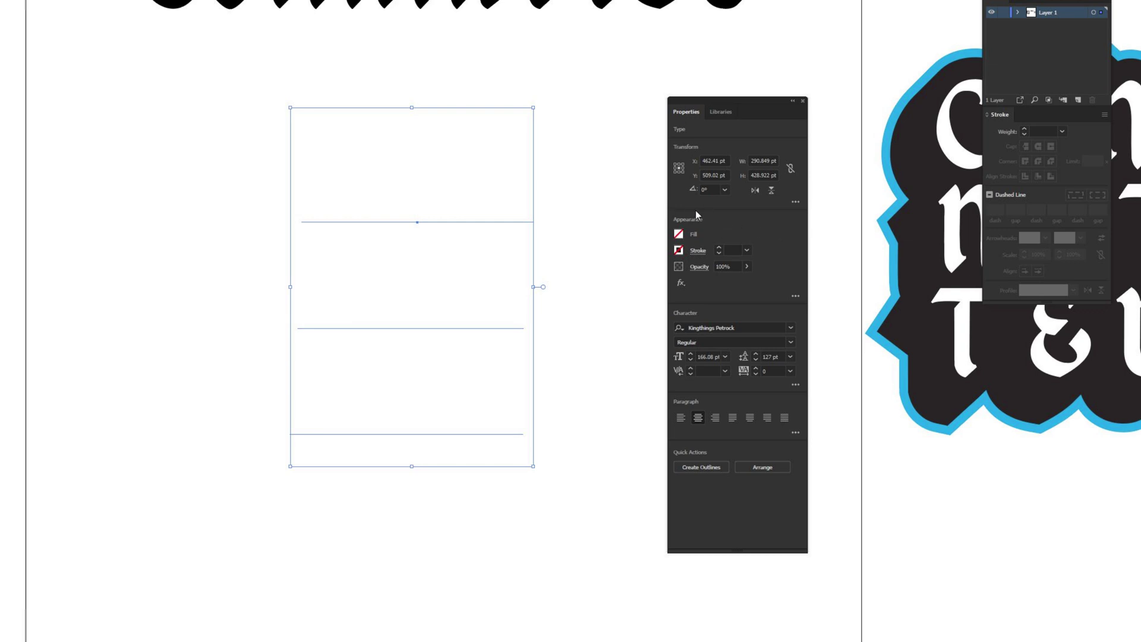
Open the detailed Appearance settings for the text and place them between the artwork and the Properties settings
click(795, 296)
drag(711, 98, 617, 99)
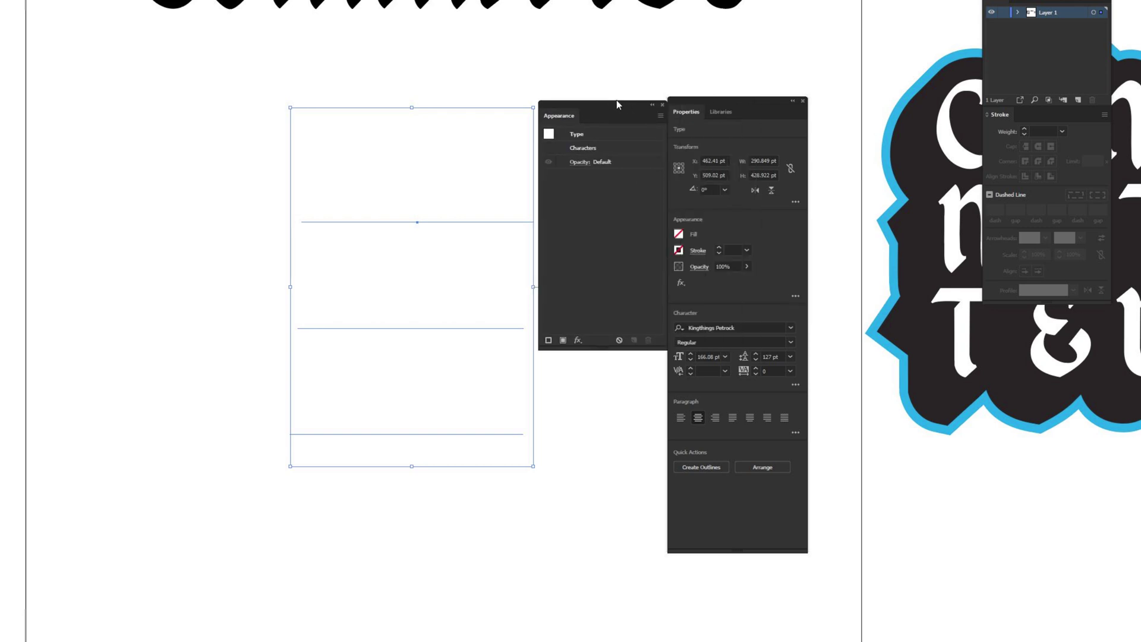
click(614, 395)
click(308, 227)
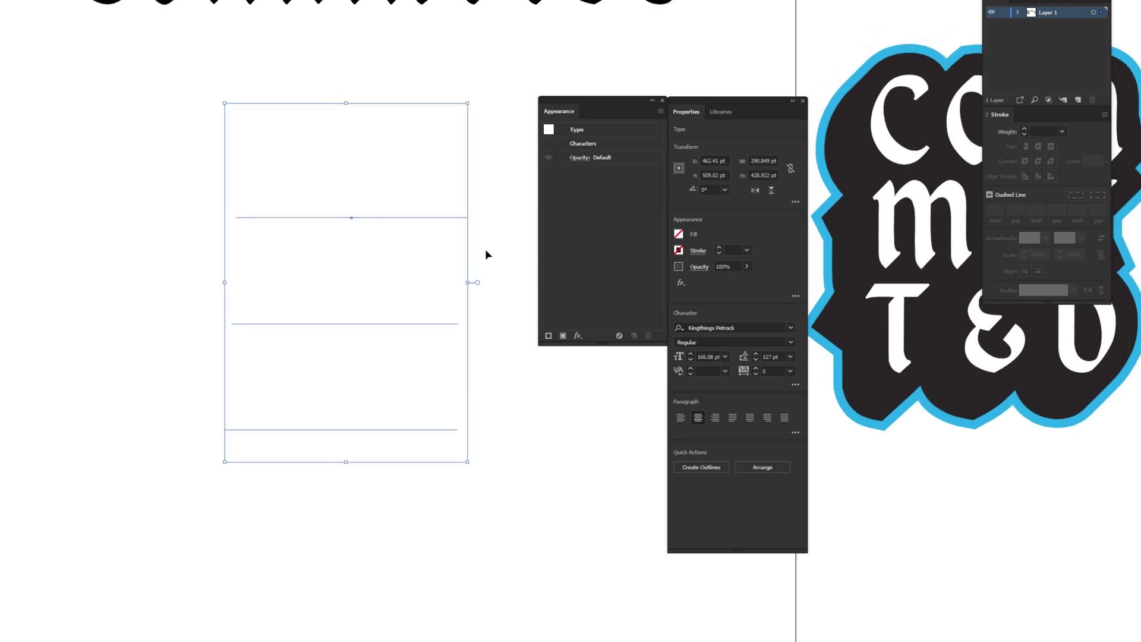
Add a new fill to the stacked text object and set its color to white
click(76, 270)
scroll(496, 313, right, 10)
scroll(496, 313, left, 6)
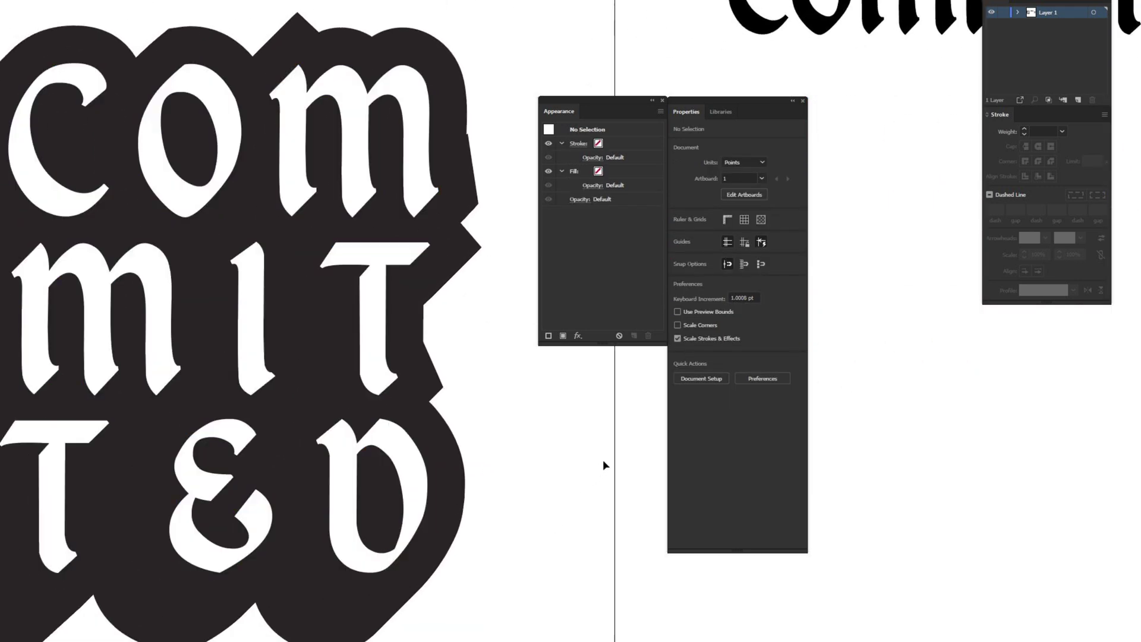
scroll(603, 464, right, 10)
click(305, 288)
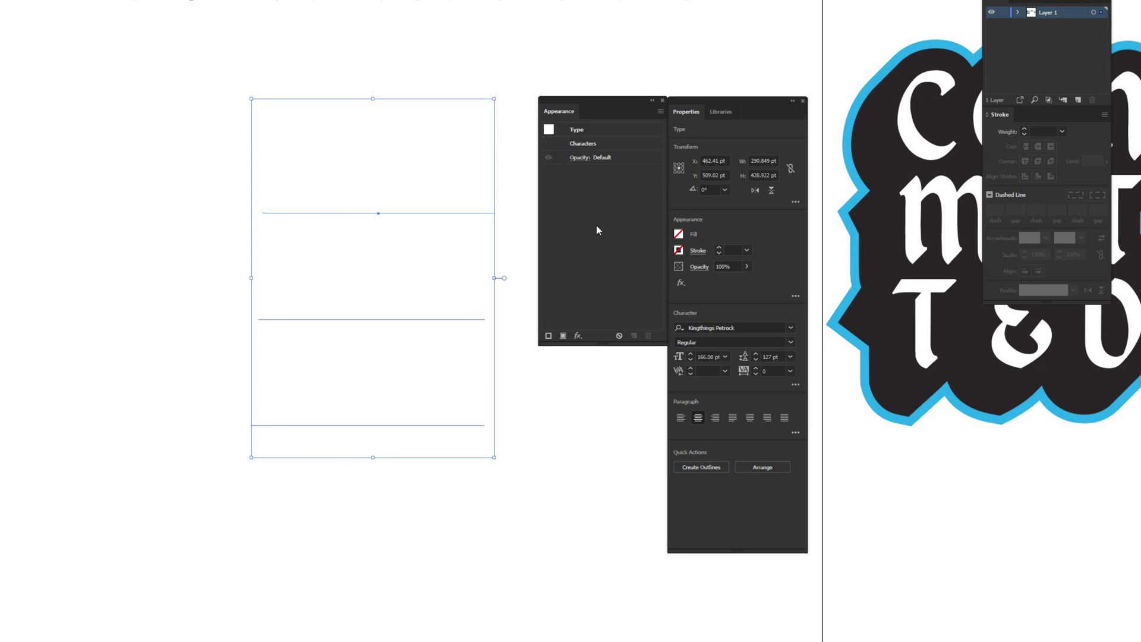
click(562, 336)
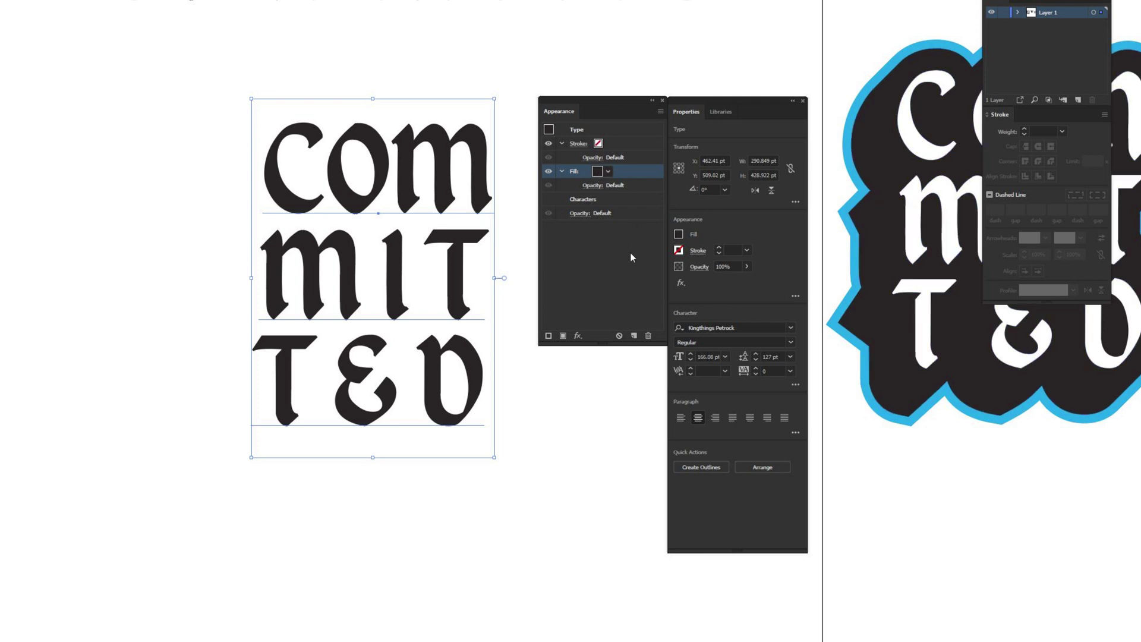
click(598, 172)
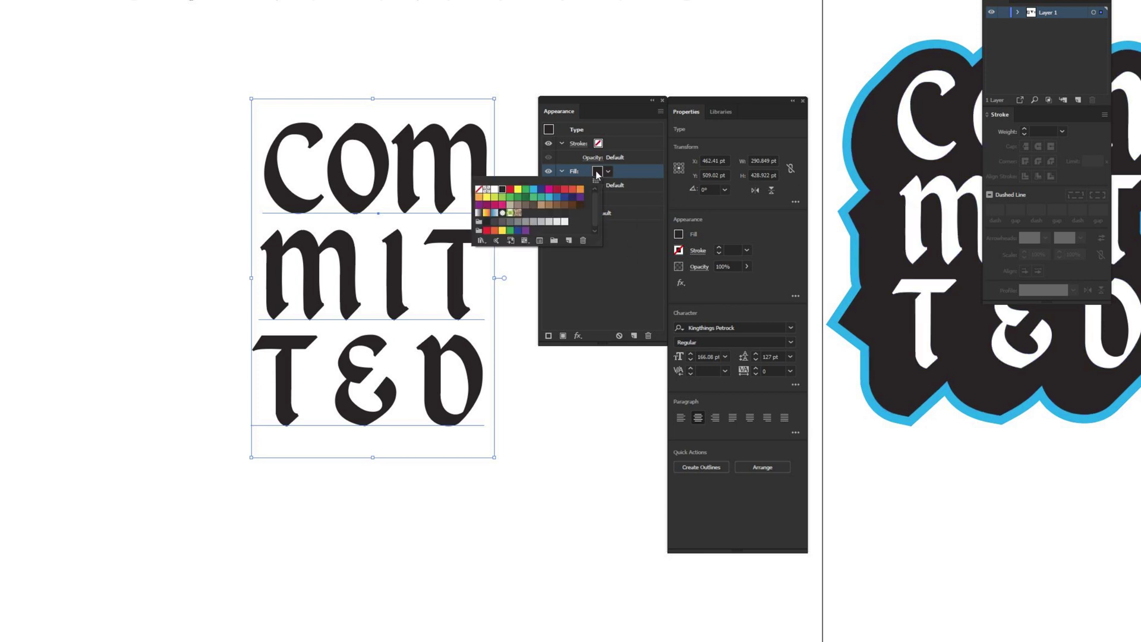
click(493, 191)
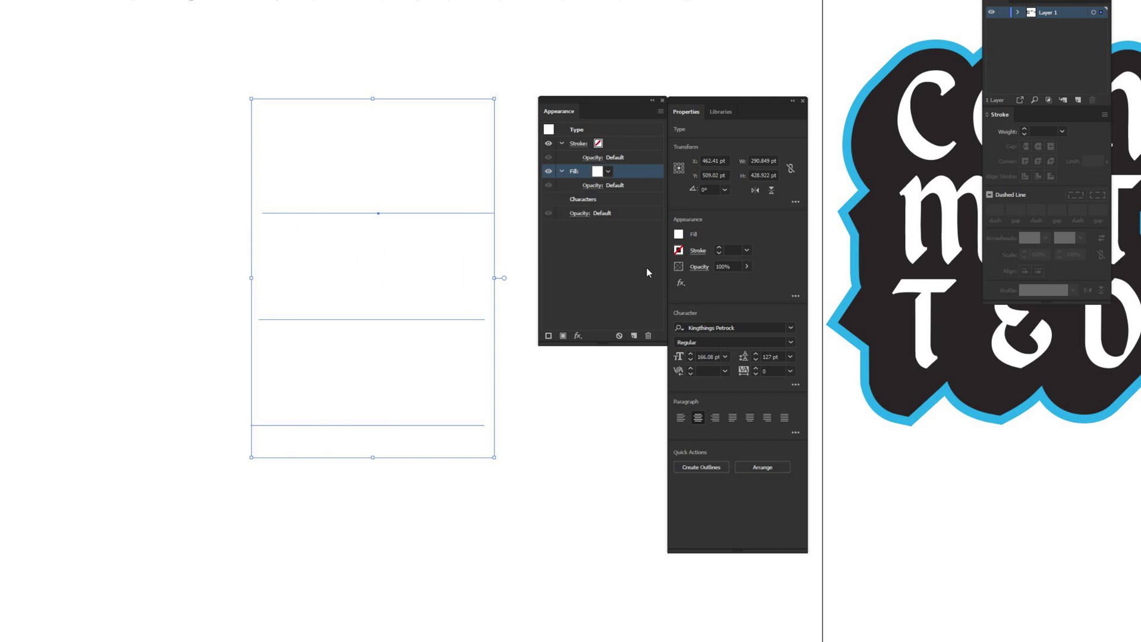
Add a new stroke to the stacked text, place it beneath the white fill, and select it
click(549, 337)
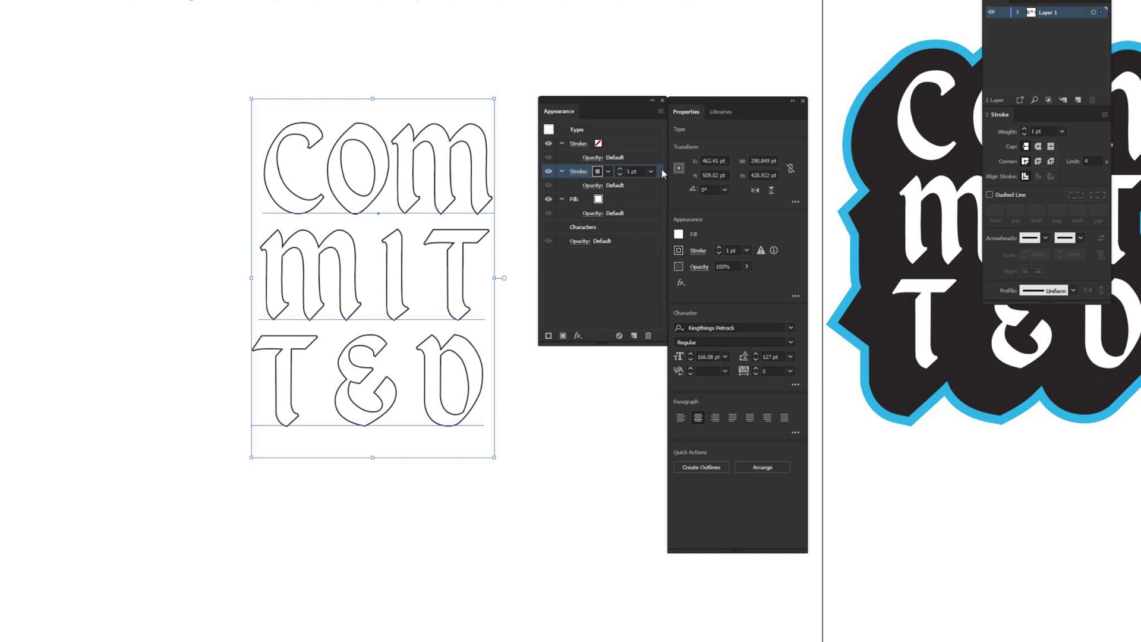
drag(661, 169, 644, 223)
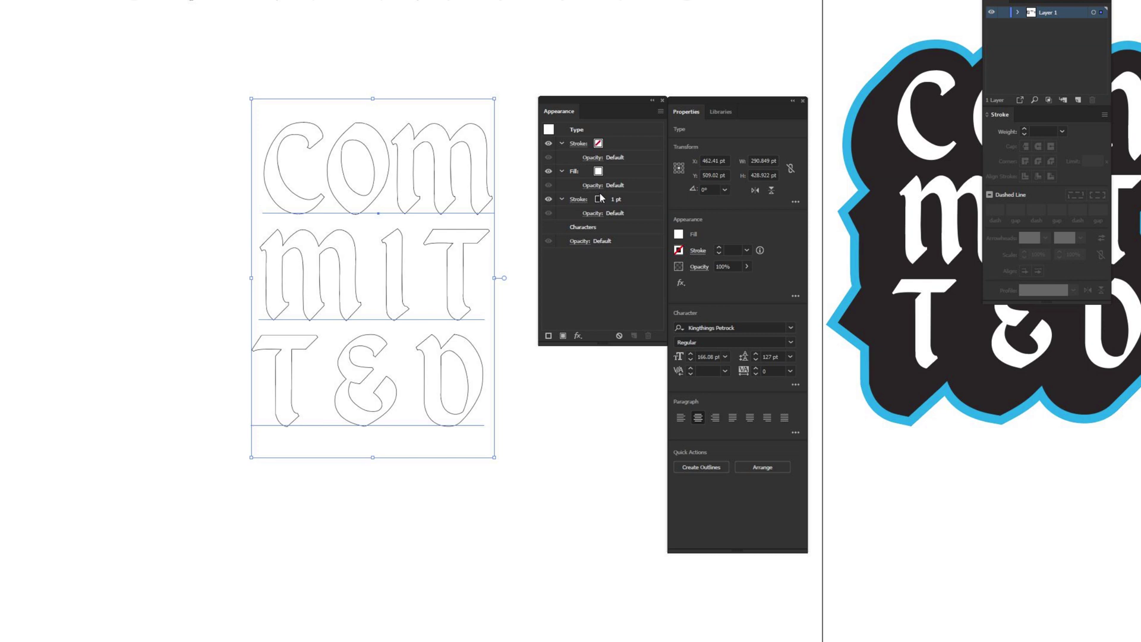
click(621, 201)
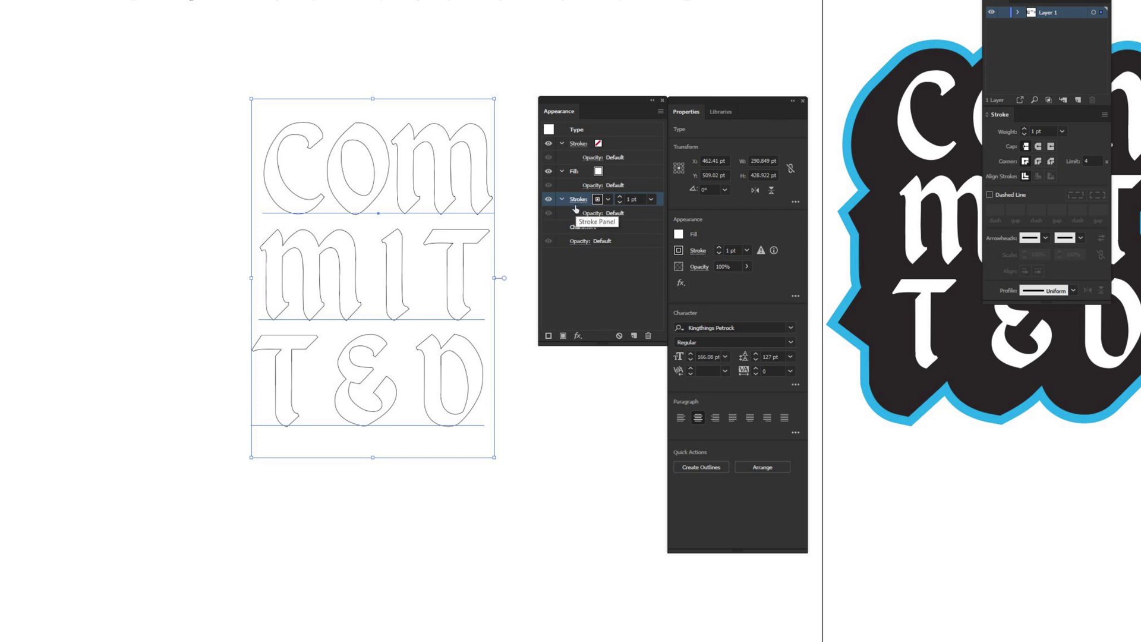
Increase the weight of the stroke beneath the white fill to 60 pt
click(620, 198)
click(619, 198)
click(620, 198)
click(620, 198)
click(620, 198)
click(619, 198)
click(620, 198)
click(620, 198)
click(620, 198)
click(619, 198)
click(620, 198)
click(620, 198)
click(620, 198)
click(620, 198)
click(620, 198)
click(620, 198)
click(620, 198)
click(619, 198)
click(620, 198)
click(619, 198)
click(619, 198)
click(620, 197)
click(619, 198)
click(620, 198)
click(620, 198)
click(619, 198)
click(620, 198)
click(620, 198)
click(620, 198)
click(620, 198)
click(620, 198)
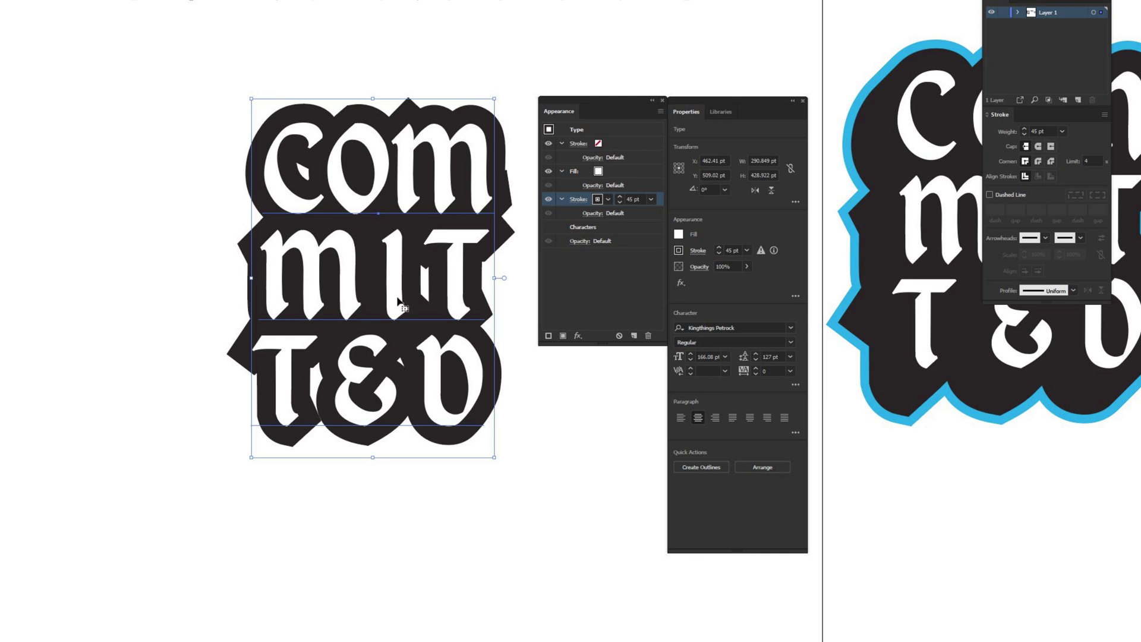
click(620, 198)
click(619, 198)
click(620, 198)
click(620, 198)
click(620, 198)
click(620, 197)
click(620, 198)
click(619, 198)
click(620, 198)
click(620, 198)
click(620, 198)
click(620, 198)
click(620, 198)
click(620, 198)
click(620, 198)
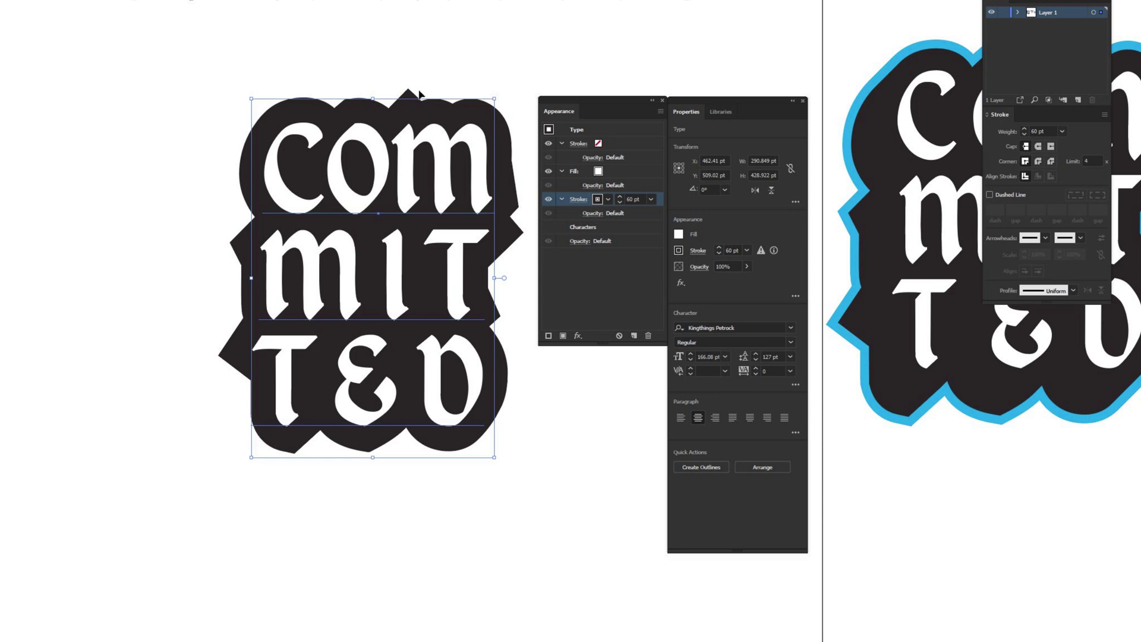
Place the Stroke settings beside the lettering and try miter limits of 1 and 10 on the thick stroke
mouse_move(1004, 114)
mouse_down()
mouse_move(983, 161)
mouse_move(364, 330)
mouse_move(134, 176)
mouse_move(145, 165)
mouse_move(131, 158)
mouse_up()
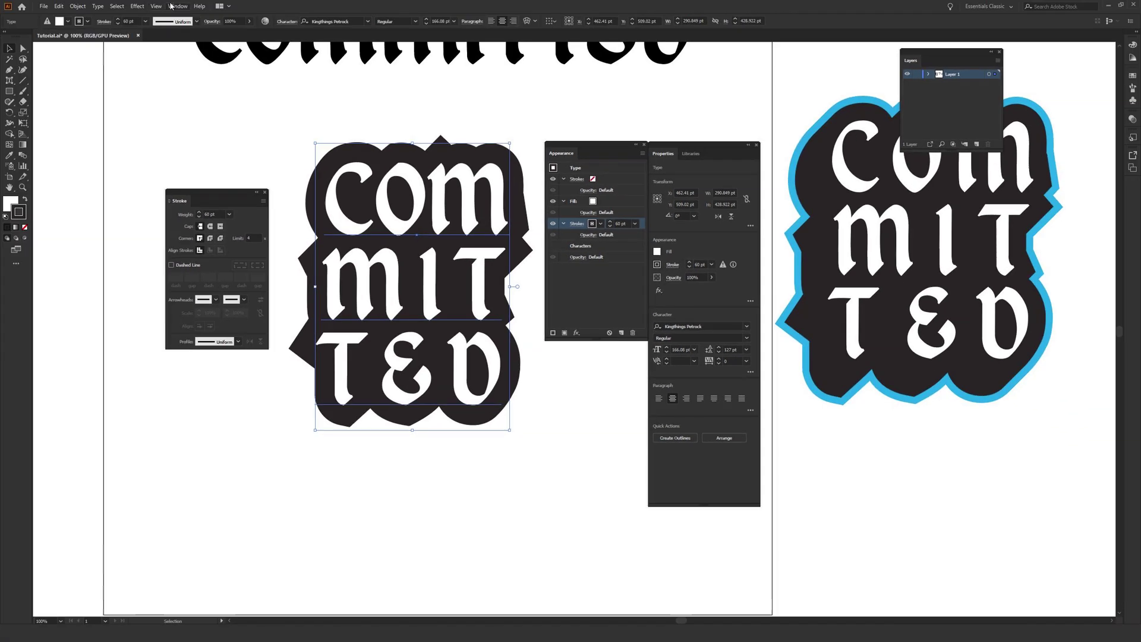
click(178, 6)
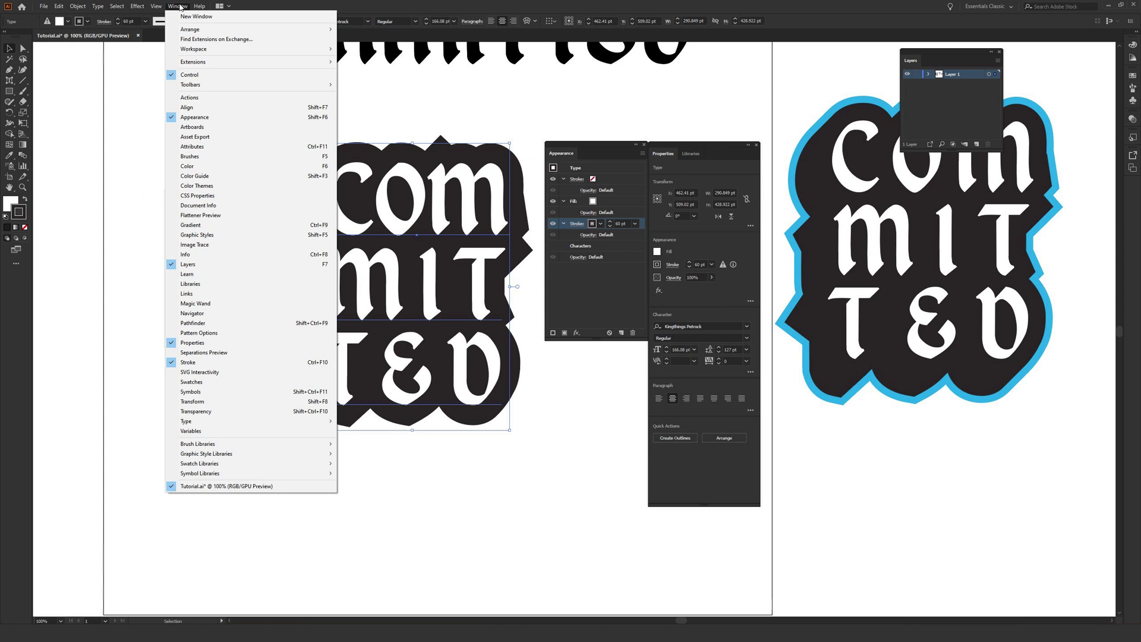
click(205, 363)
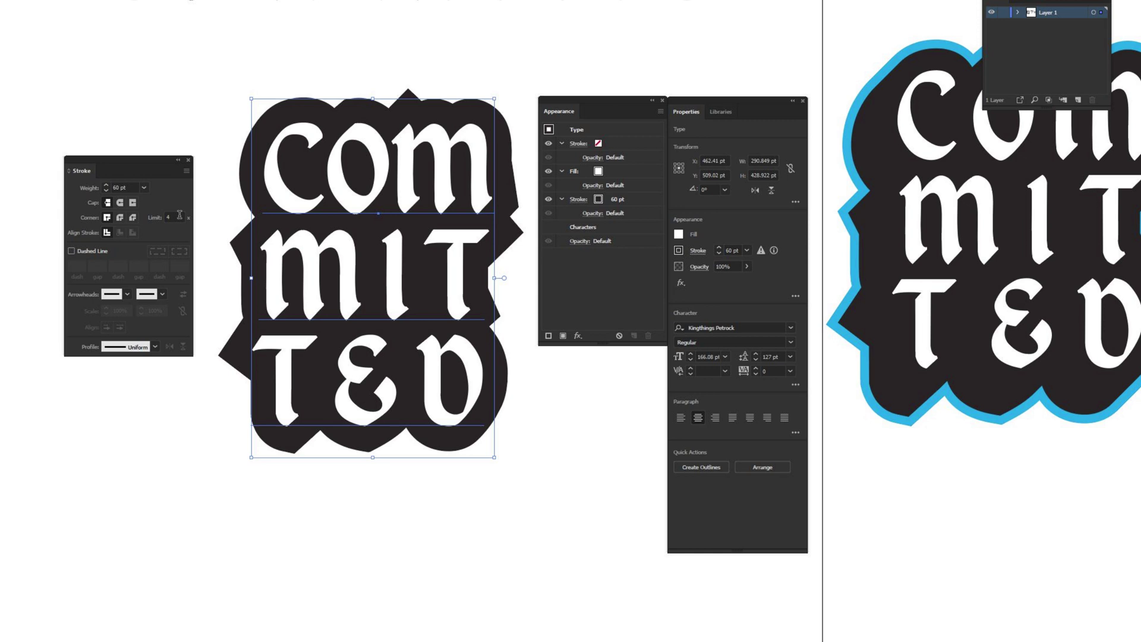
click(179, 215)
text(1)
key(Return)
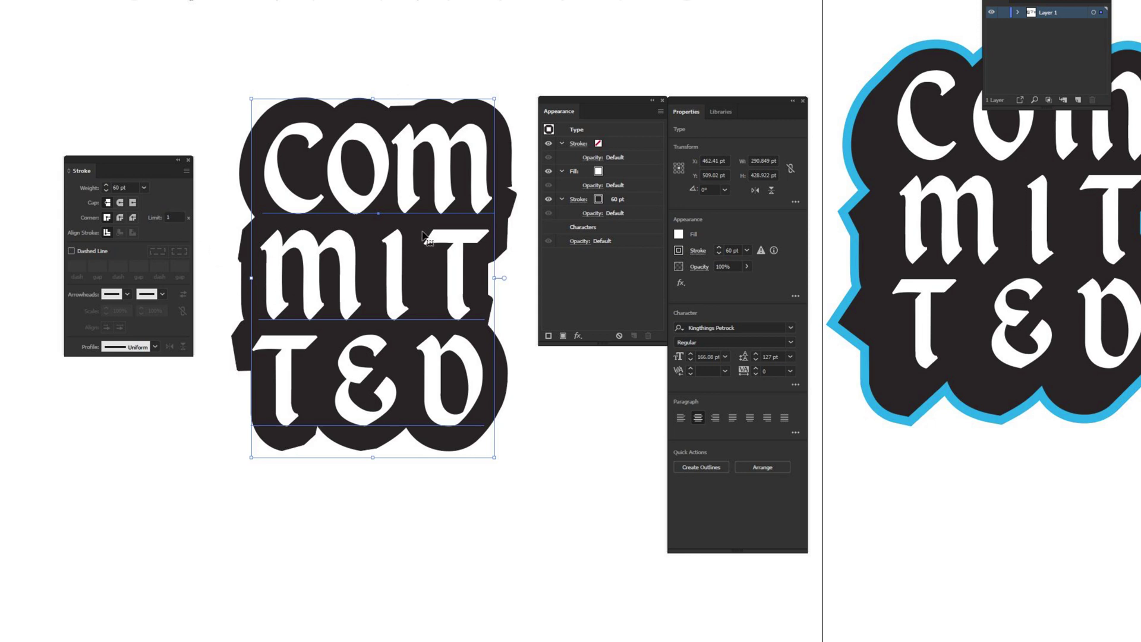
click(176, 217)
text(10)
key(Return)
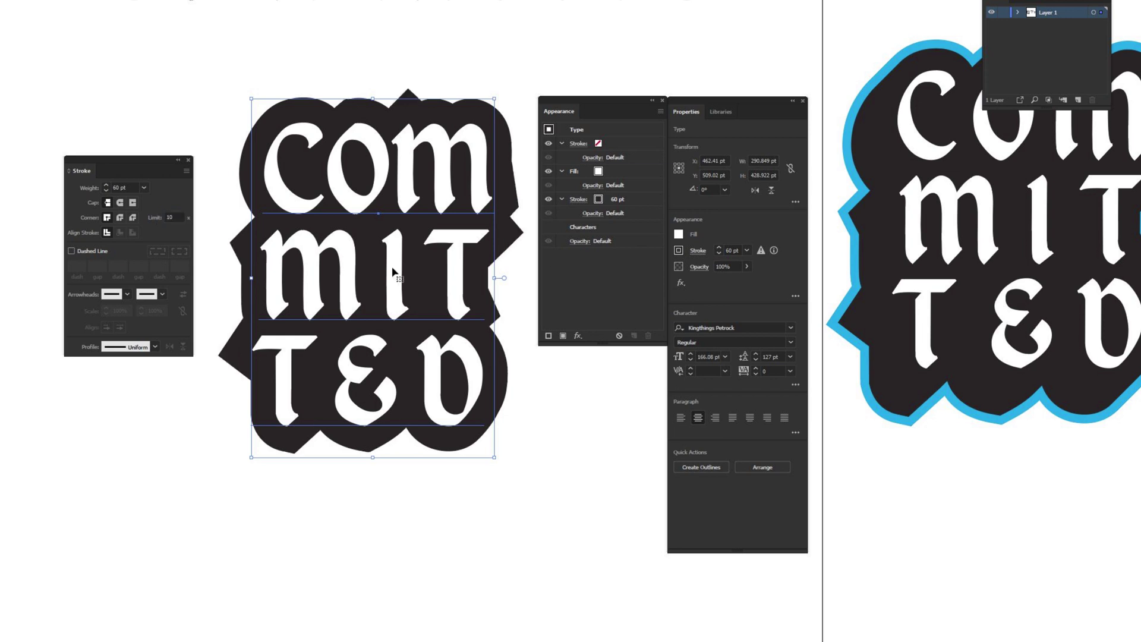
Restore the stroke's miter limit to 4, return the Stroke settings beneath the layer list, and deselect the lettering
click(174, 217)
text(4)
key(Return)
mouse_move(137, 157)
mouse_down()
mouse_move(493, 347)
mouse_move(1051, 116)
mouse_move(968, 132)
mouse_up()
click(573, 412)
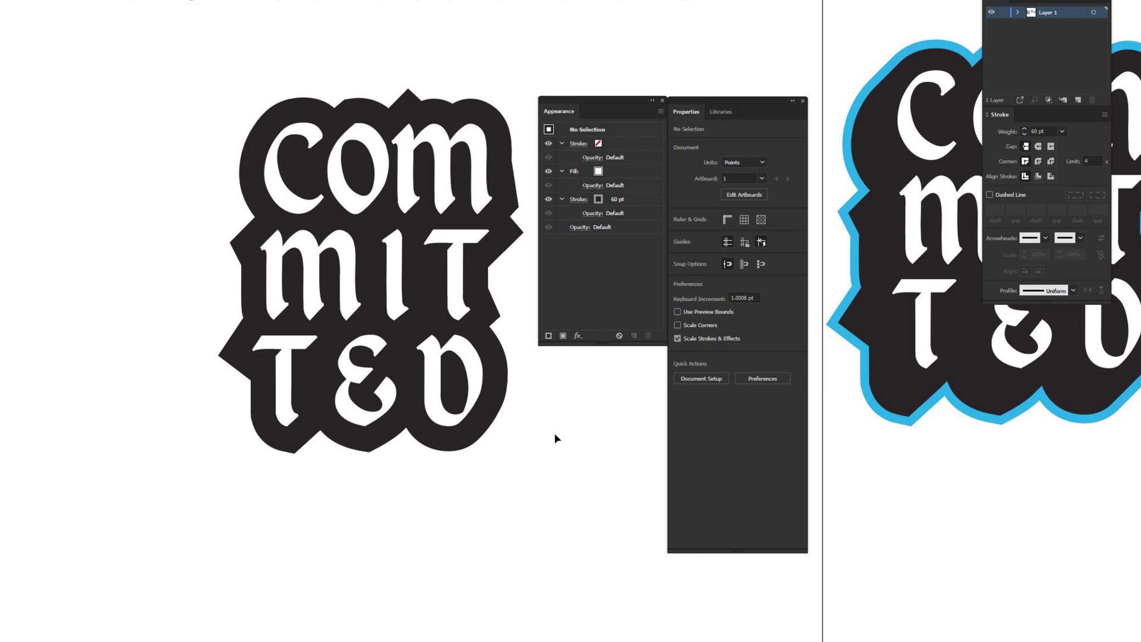
Add a Transform effect to the stacked text's 60 pt stroke and turn on the effect's preview
drag(558, 439, 533, 450)
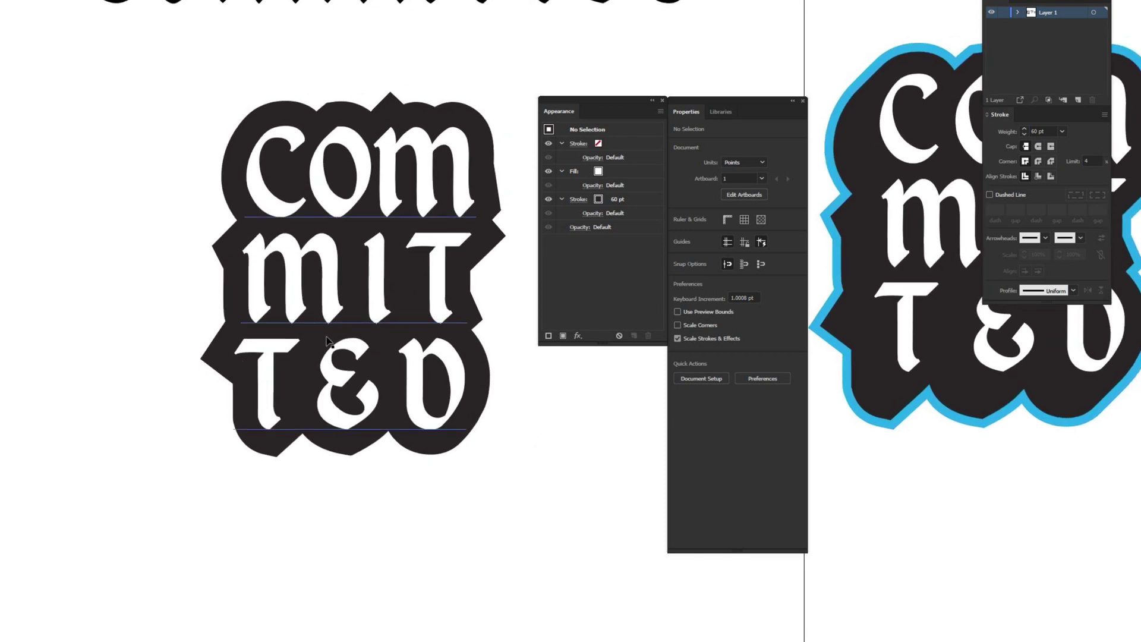
click(375, 224)
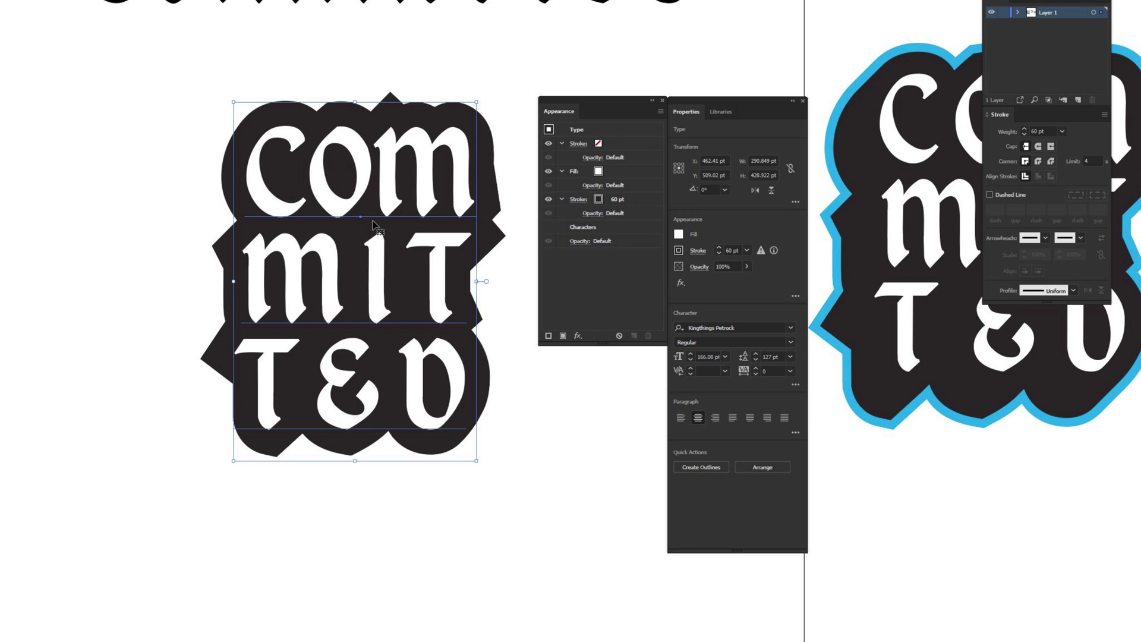
click(642, 199)
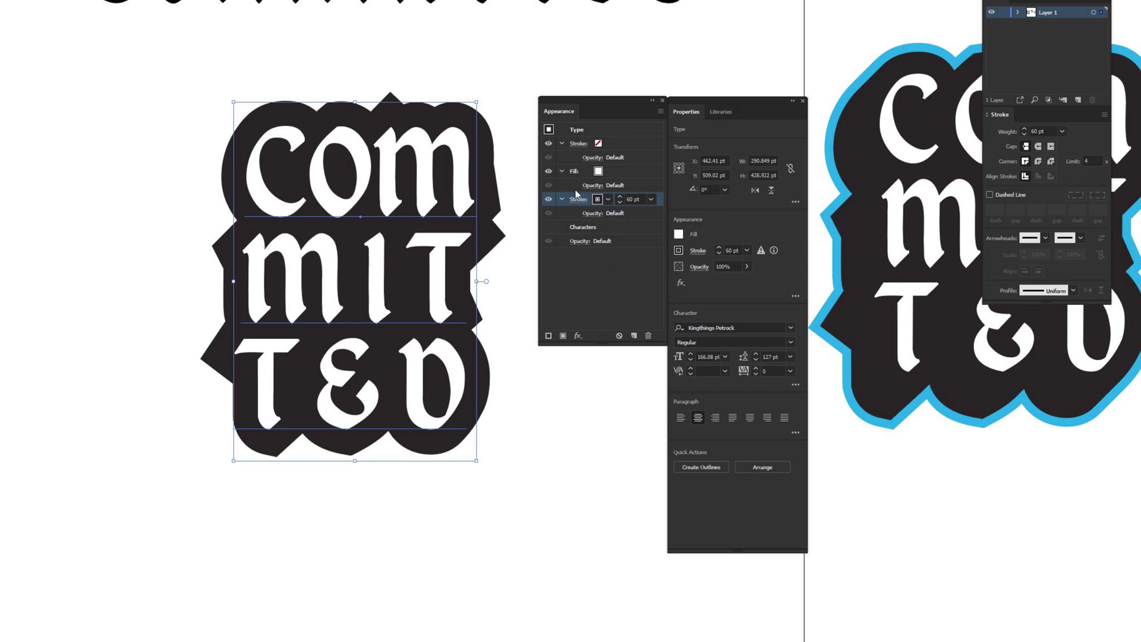
click(578, 337)
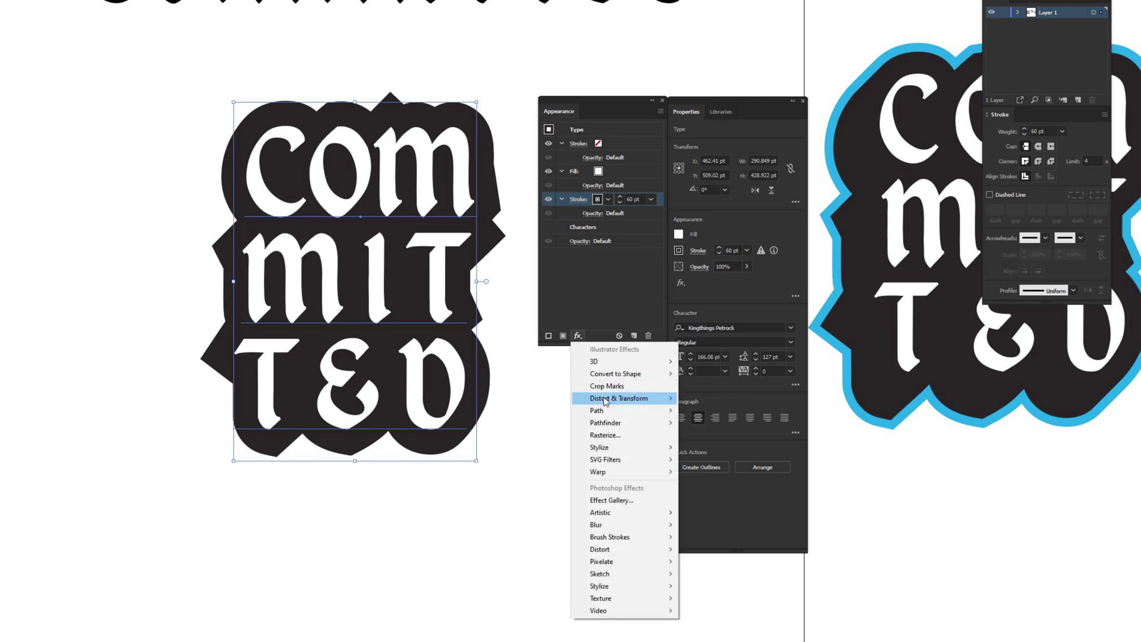
mouse_move(605, 403)
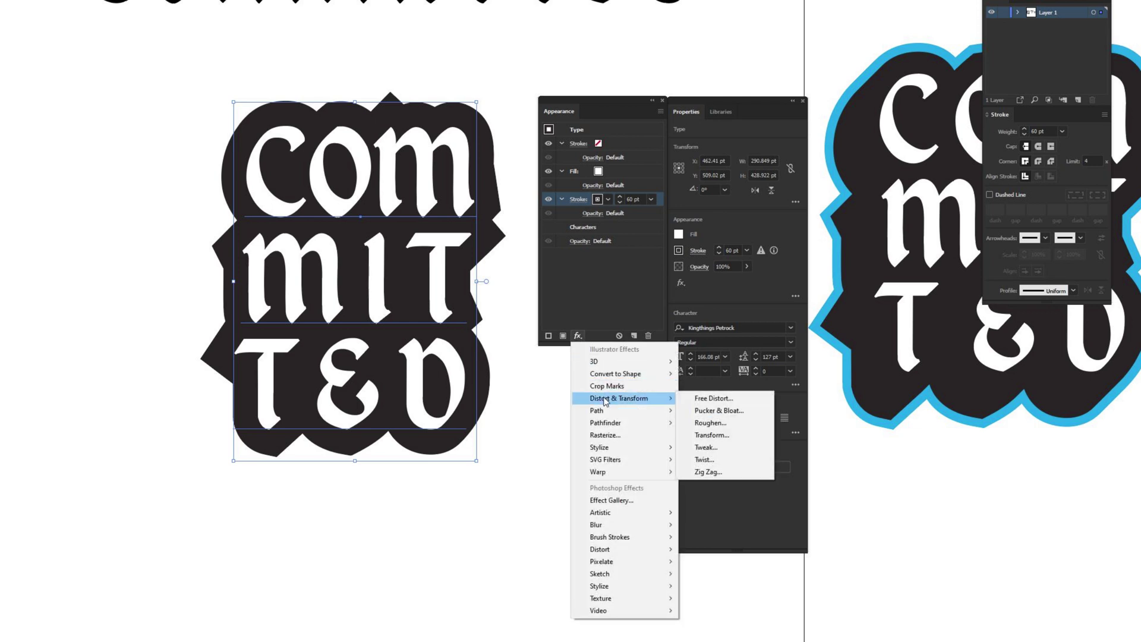
click(719, 435)
drag(675, 186, 615, 189)
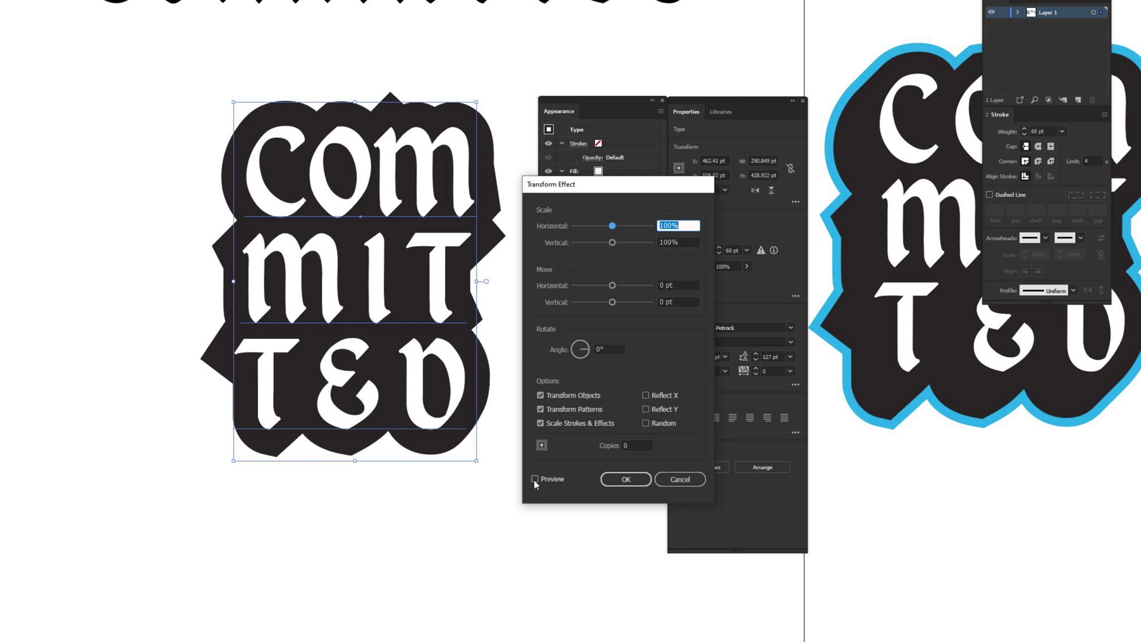
click(534, 479)
Set the Transform effect's horizontal and vertical move to 0.5 pt with 50 copies and apply it
double_click(660, 285)
text(0.5)
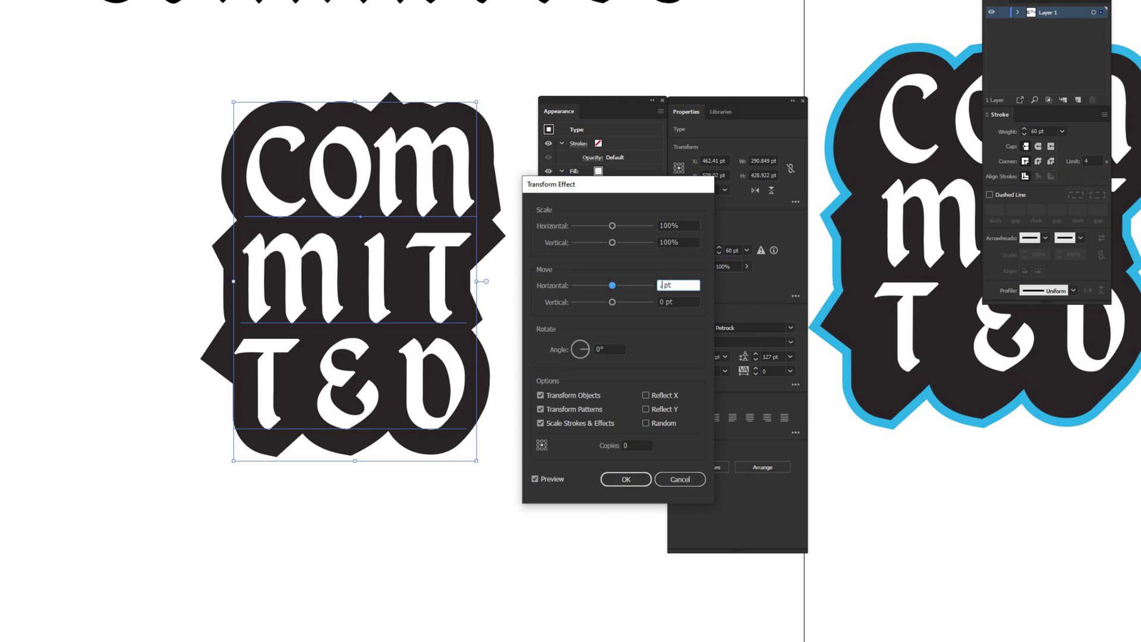
double_click(662, 301)
text(.5)
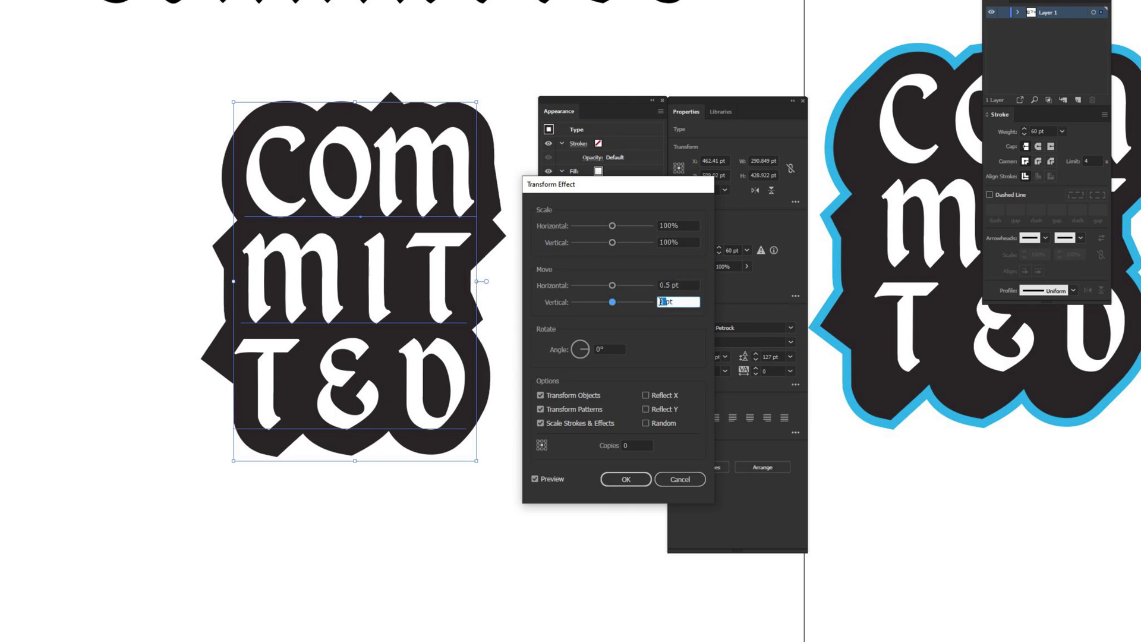
click(696, 285)
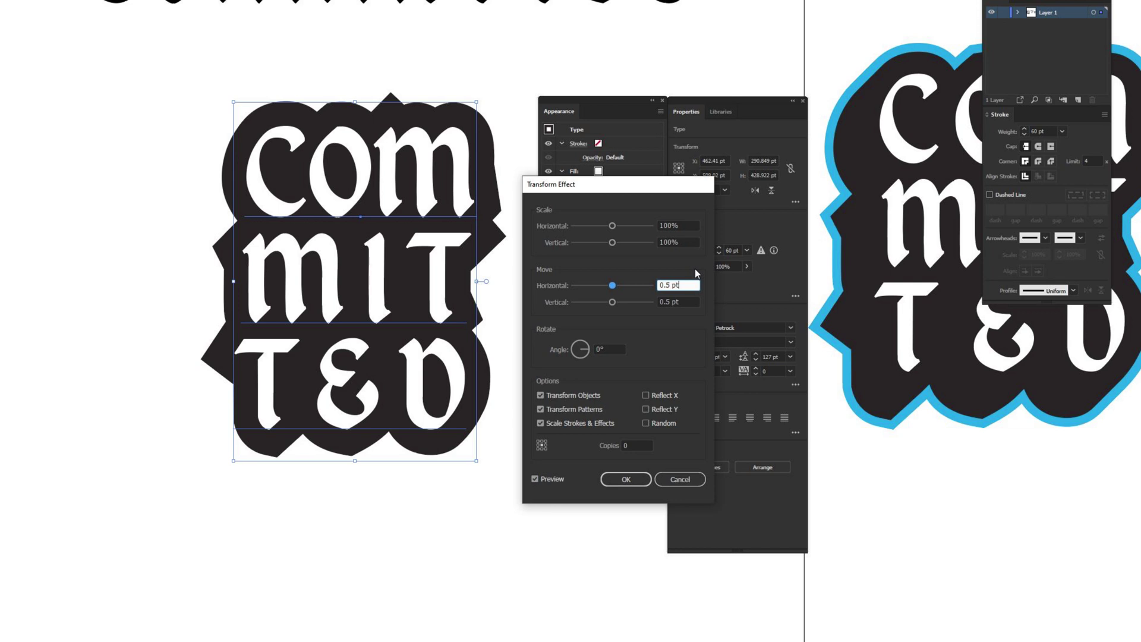
click(633, 445)
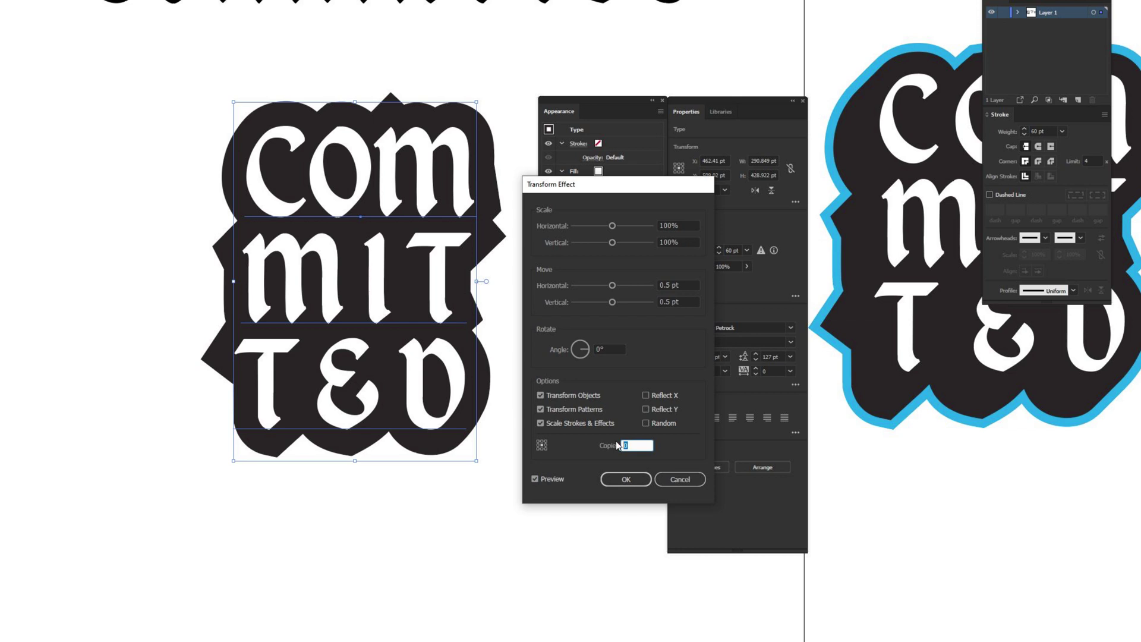
text(50)
key(Return)
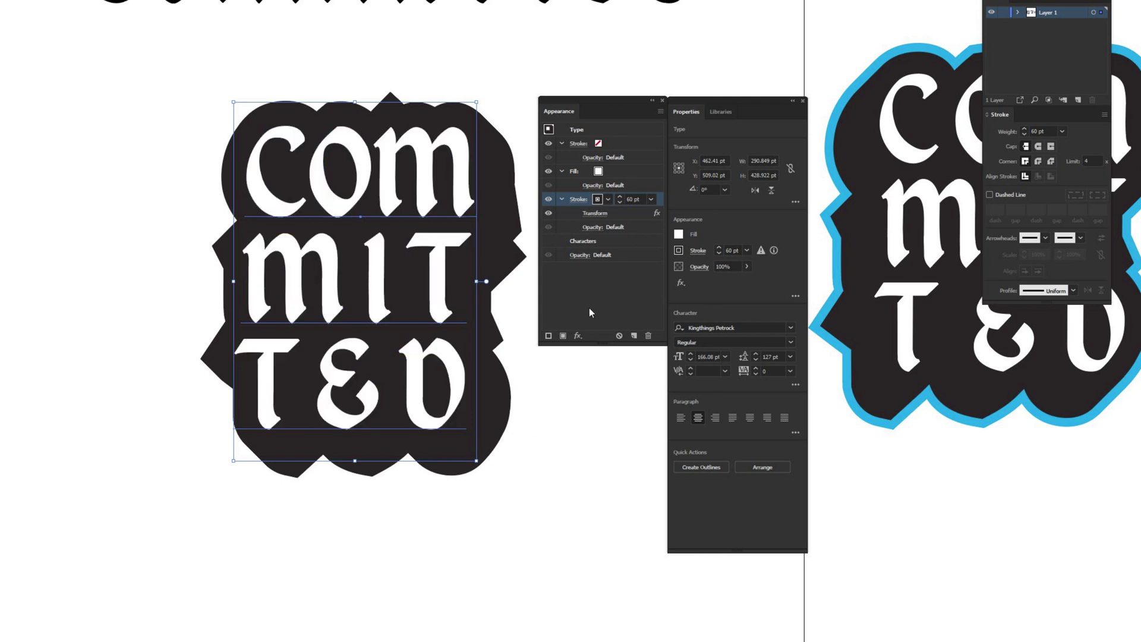
Reopen the stroke's Transform effect with preview on and set the number of copies to 75
click(595, 214)
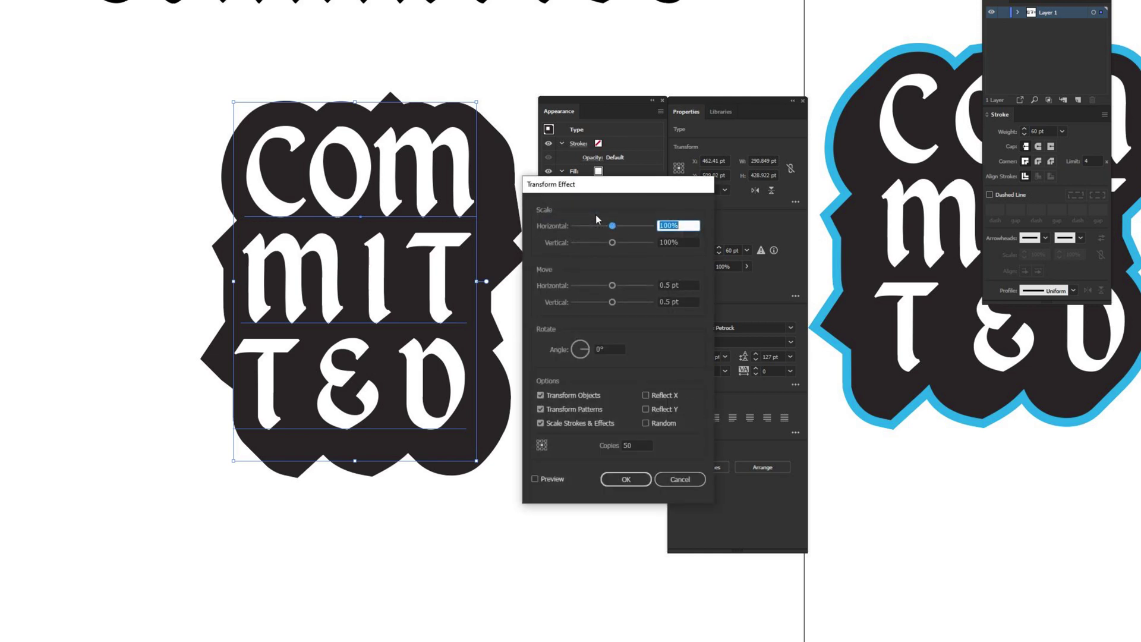
click(535, 479)
click(631, 446)
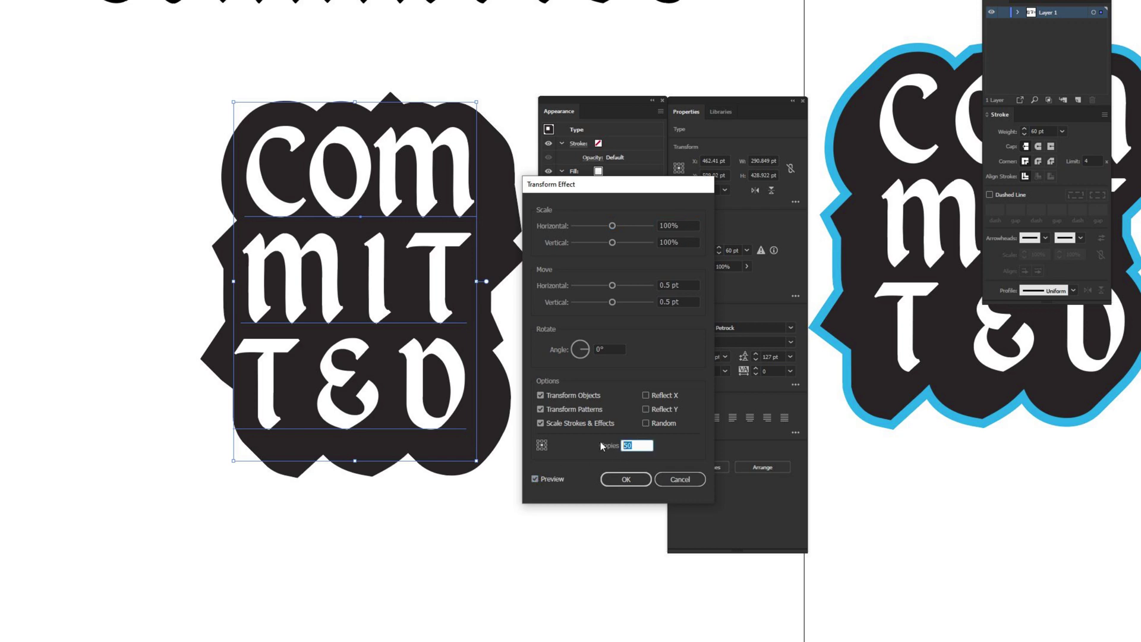
text(75)
click(685, 300)
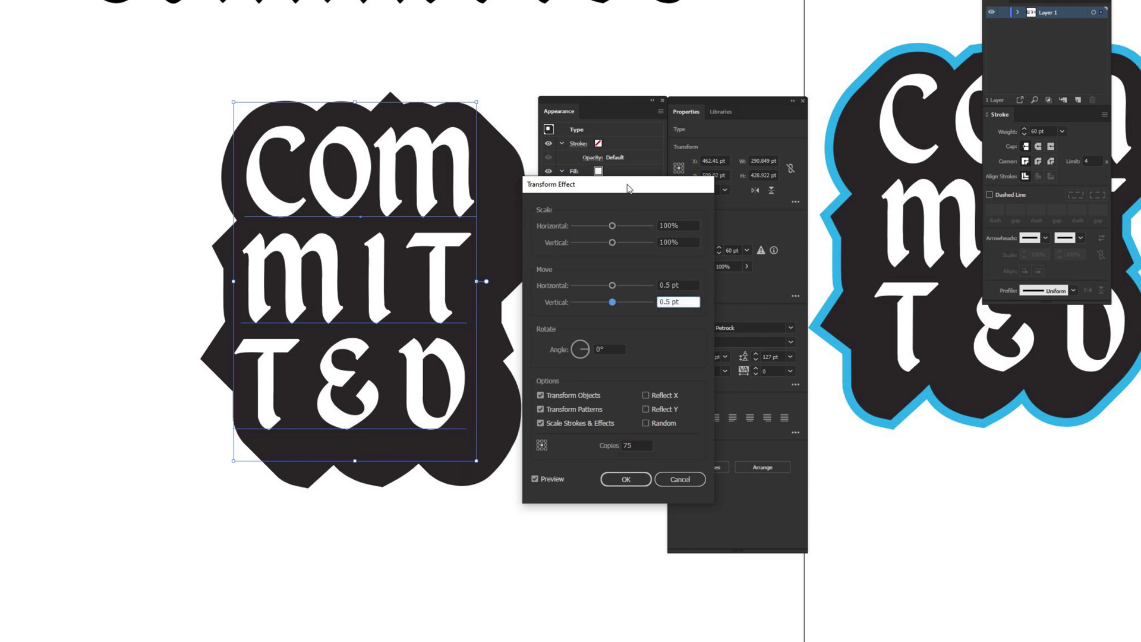
drag(627, 188, 641, 187)
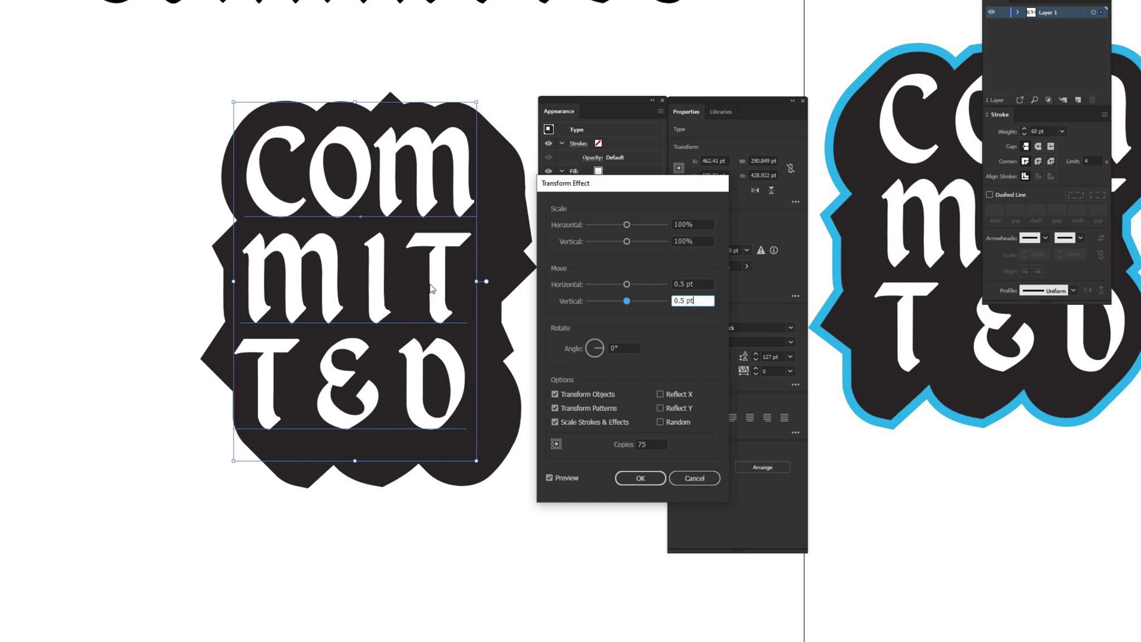
Set both the horizontal and vertical move of the Transform effect to -0.5 pt
click(672, 284)
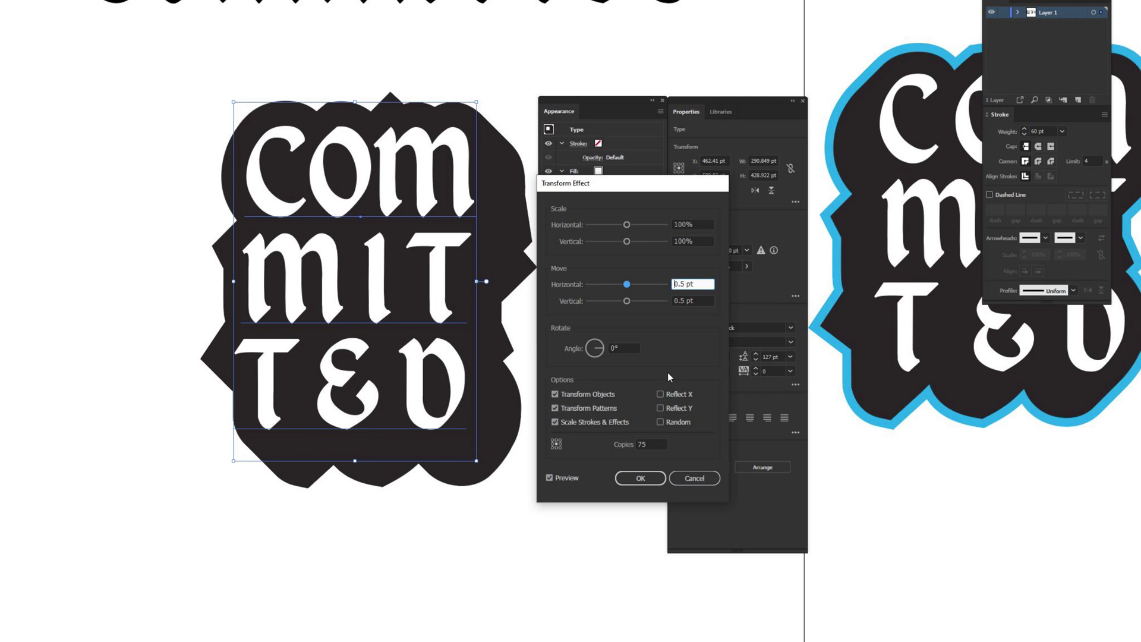
text(-)
click(702, 300)
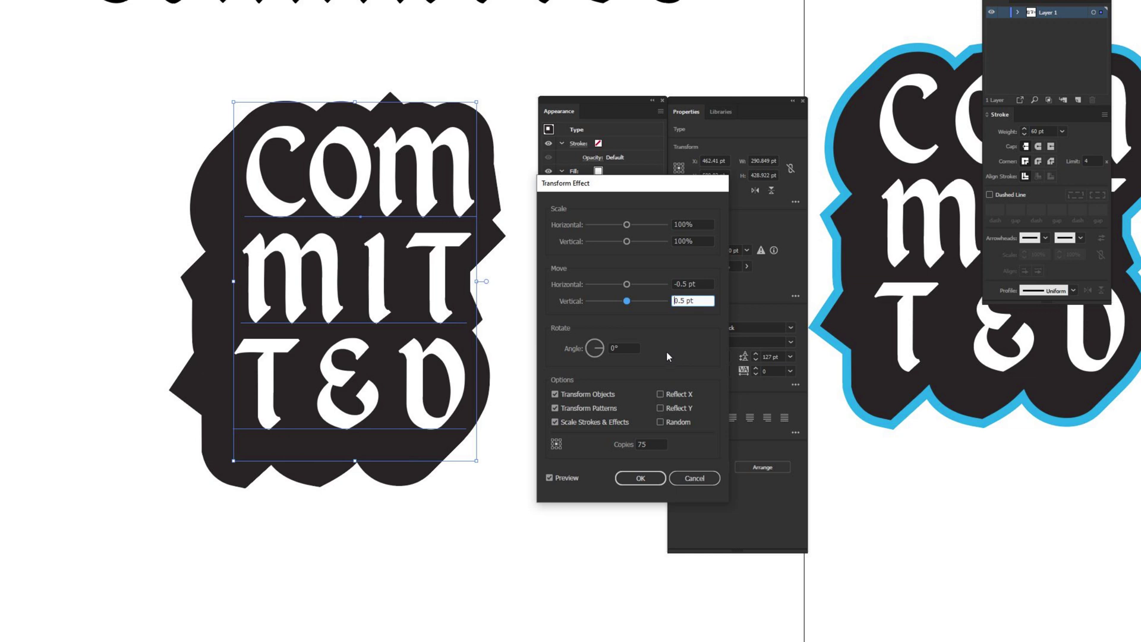
text(-)
click(701, 285)
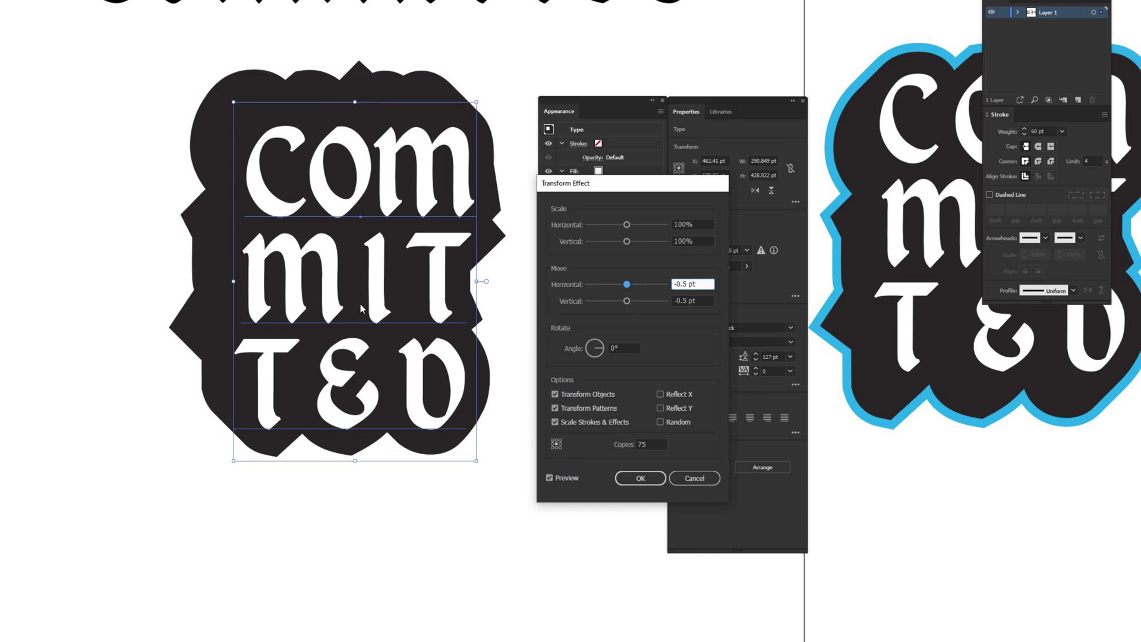
Set the Transform effect's vertical move to 0.5 pt, apply the effect, and deselect the lettering
click(680, 300)
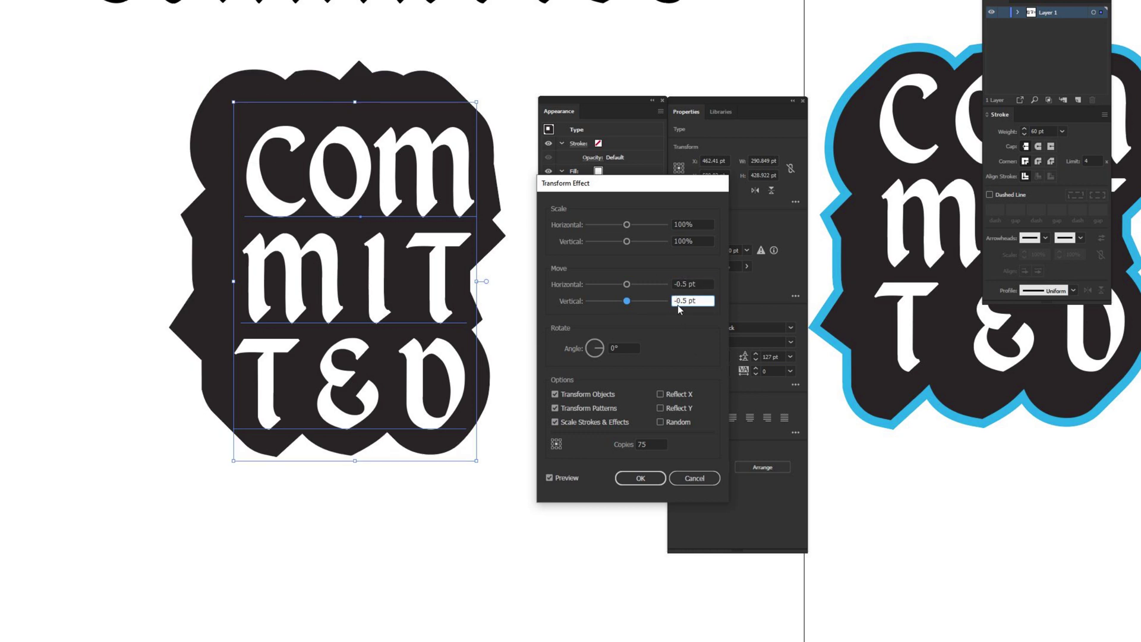
key(BackSpace)
click(701, 284)
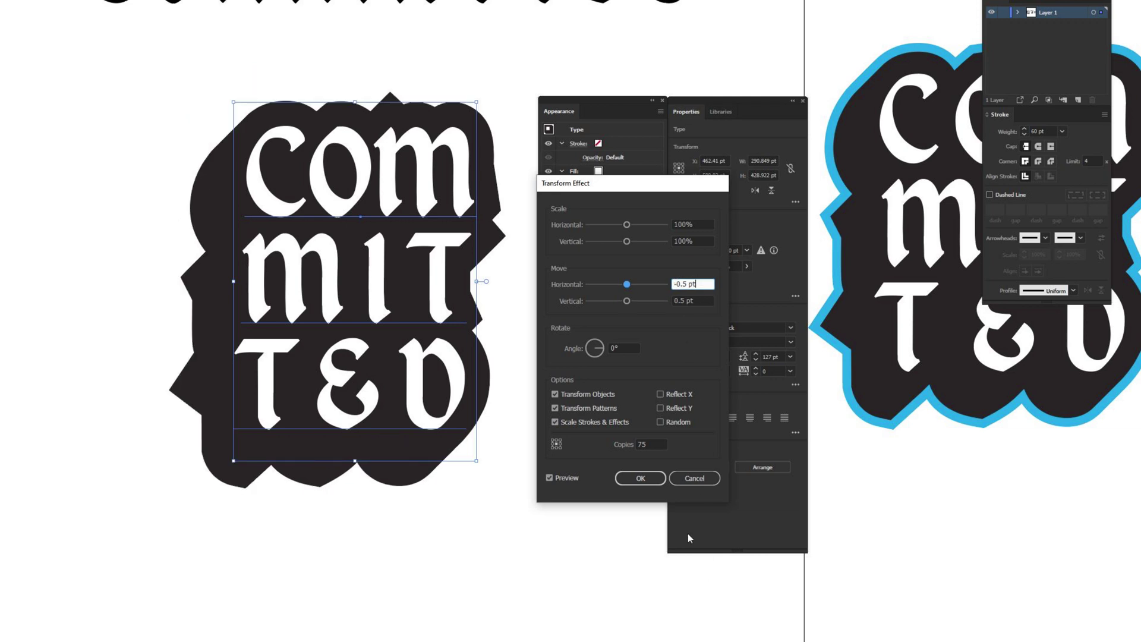
click(640, 478)
key(ctrl+shift+a)
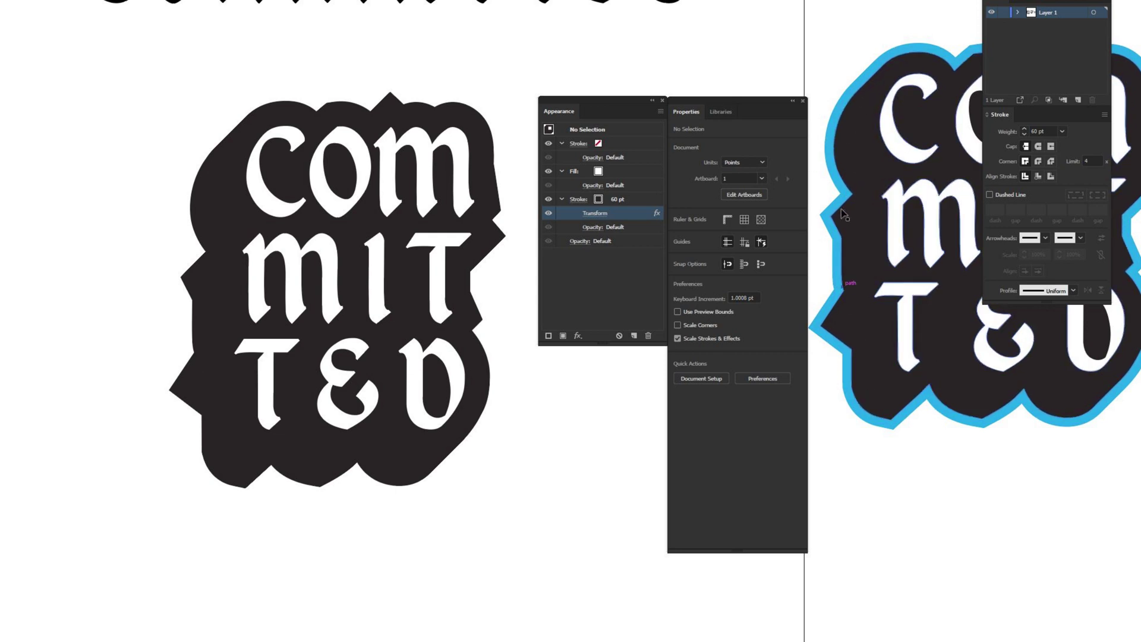
Select the stacked text and duplicate its 60 pt stroke together with the Transform effect
key(ctrl+a)
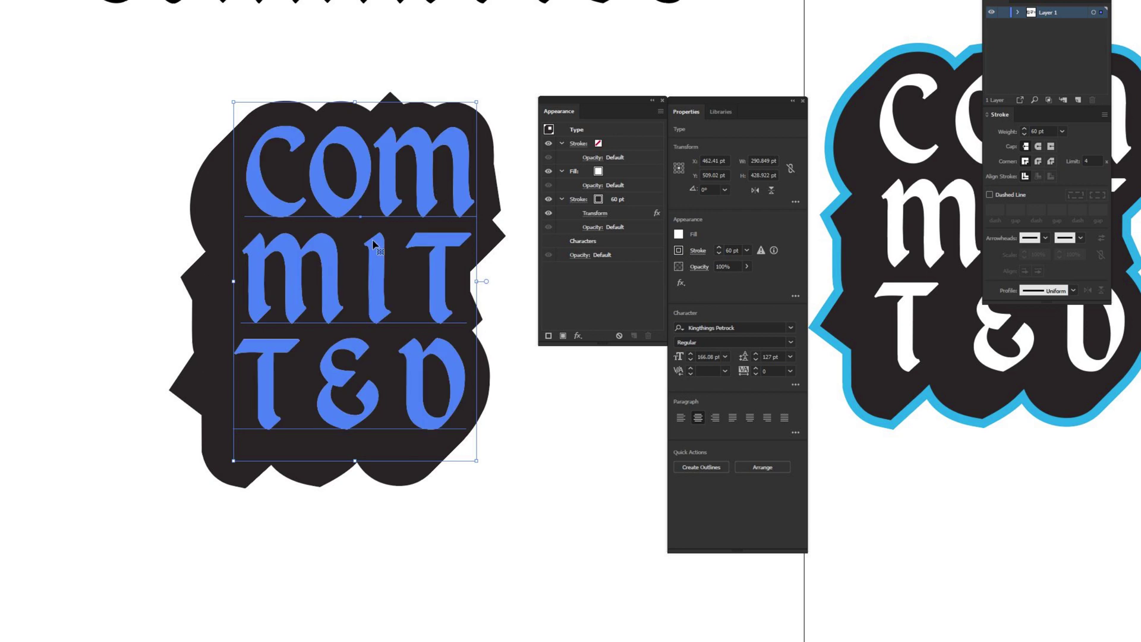
click(641, 201)
mouse_move(641, 199)
mouse_down()
mouse_move(635, 343)
mouse_move(646, 343)
mouse_move(638, 337)
mouse_up()
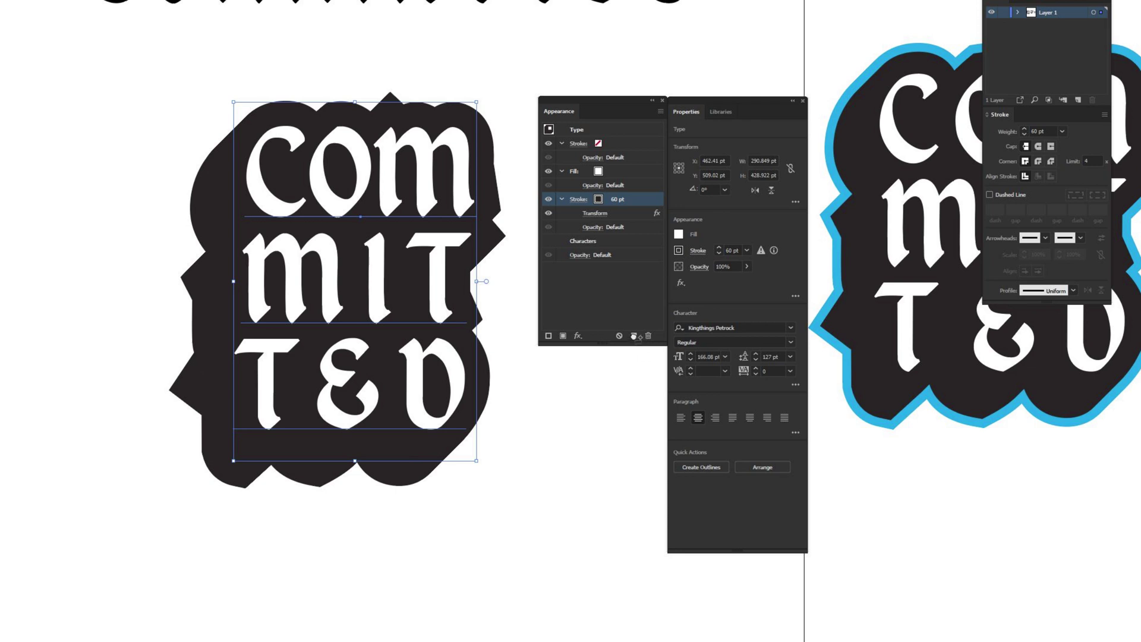
drag(638, 336, 638, 336)
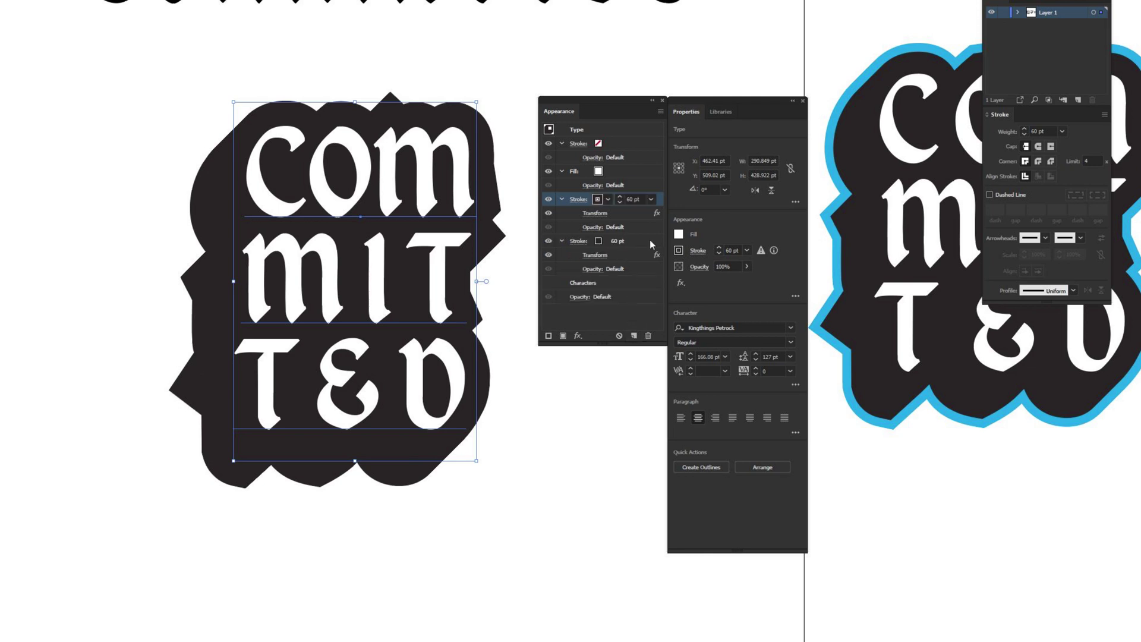
Set the color of the lower of the two 60 pt strokes to light blue
click(650, 240)
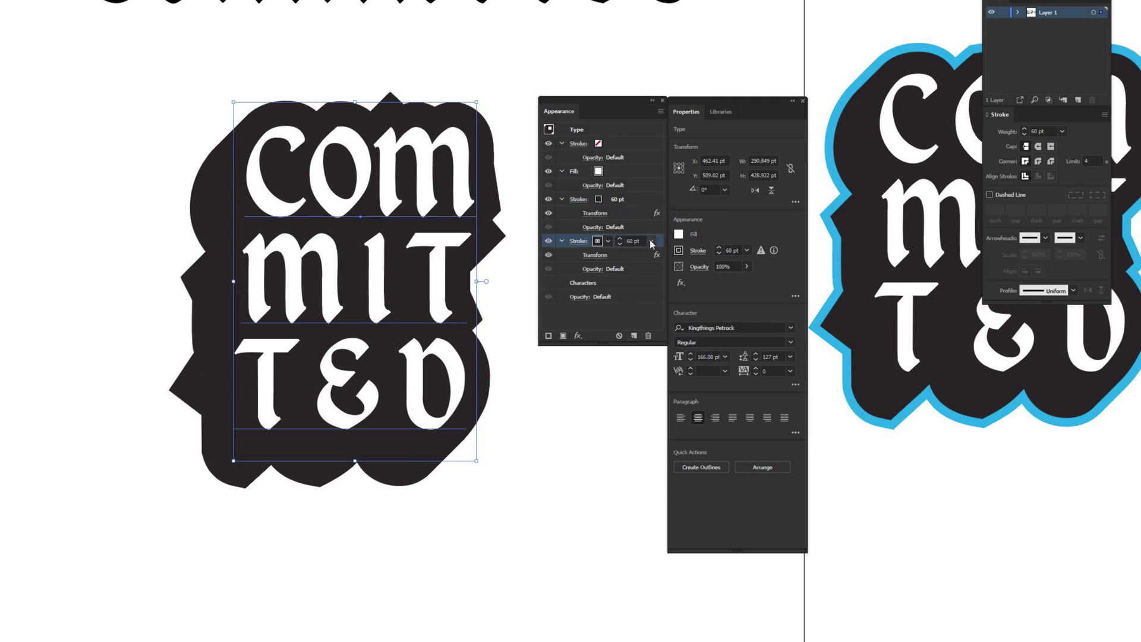
click(597, 242)
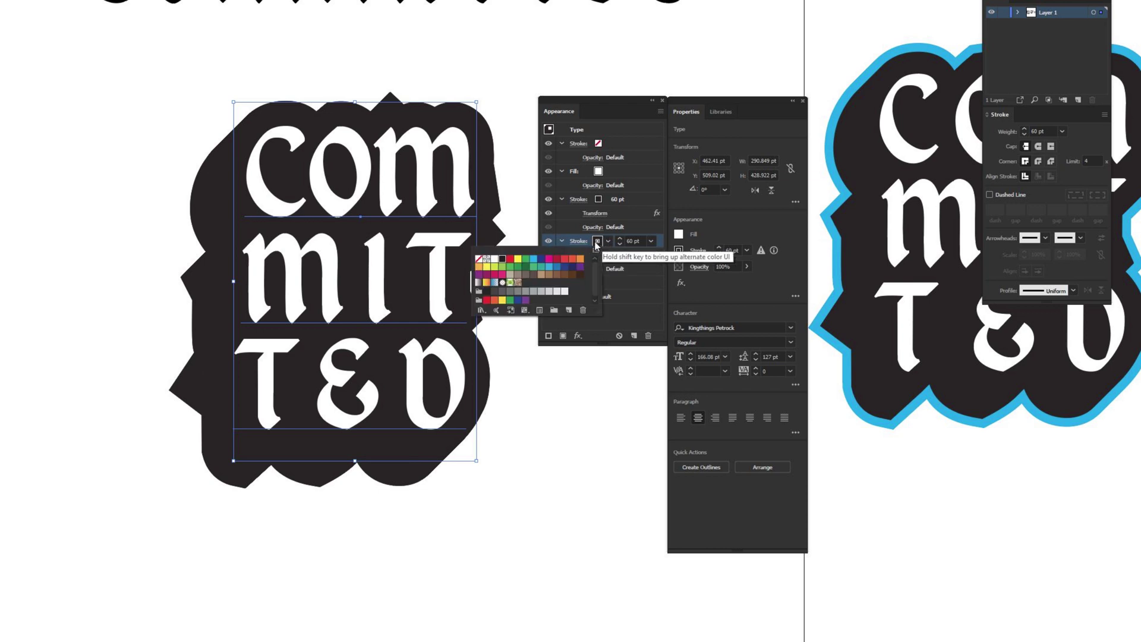
click(532, 263)
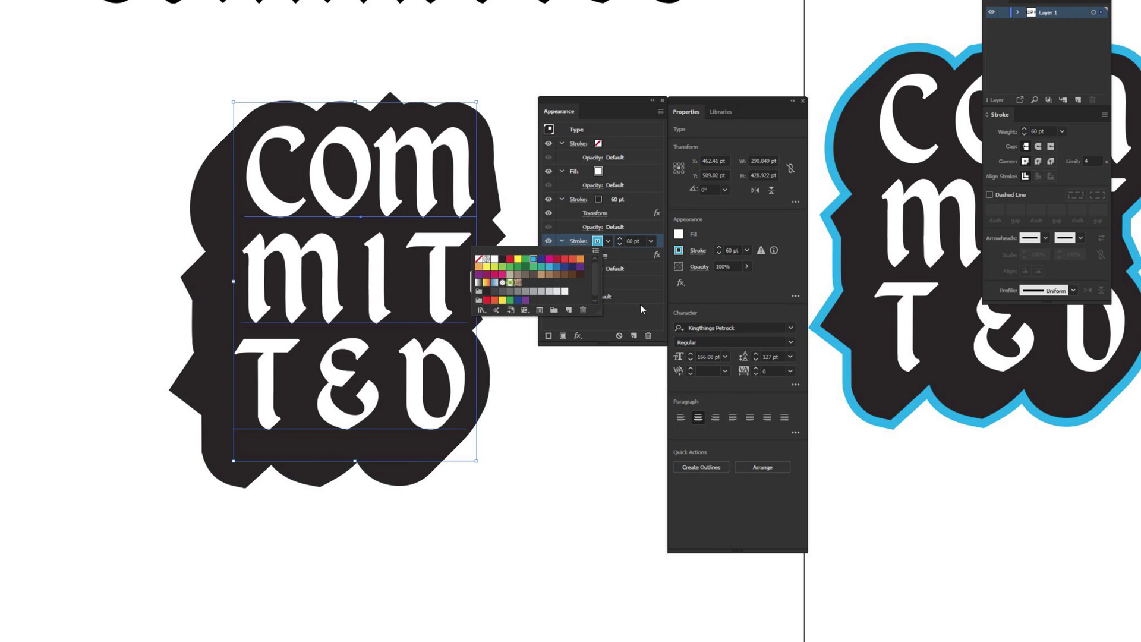
Increase the weight of the light blue stroke to 77 pt and deselect it
click(621, 240)
click(622, 241)
click(621, 241)
click(622, 241)
click(621, 241)
click(622, 241)
click(622, 241)
click(622, 240)
click(622, 241)
click(621, 240)
click(622, 241)
click(622, 241)
click(622, 241)
click(621, 240)
click(622, 241)
click(622, 241)
click(621, 240)
click(636, 320)
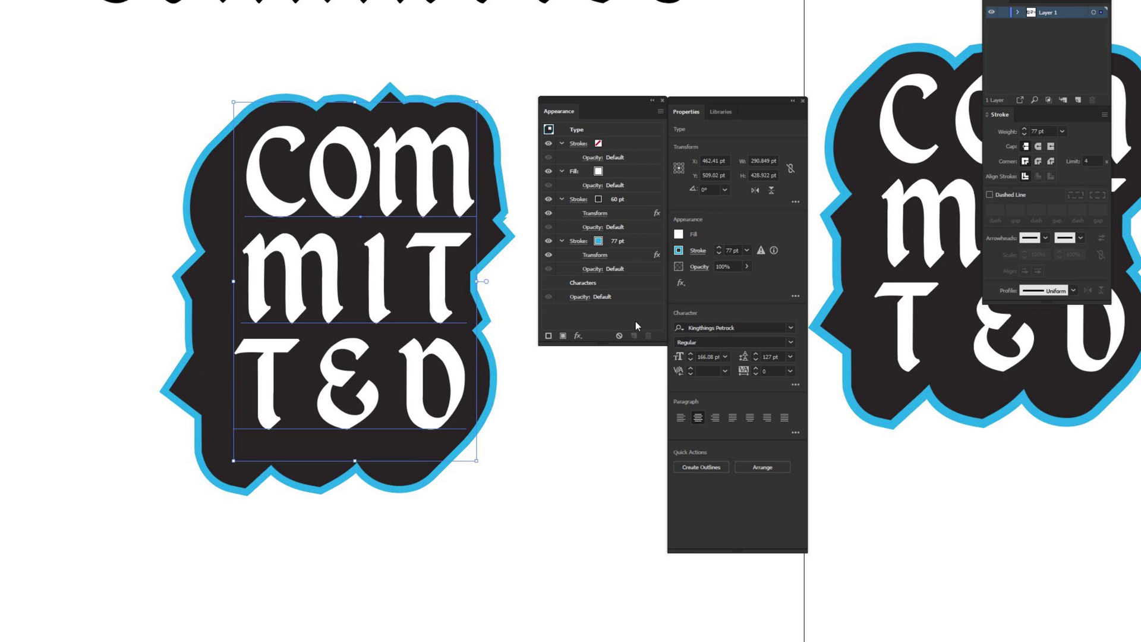
Delete the light blue 77 pt stroke from the stacked lettering and deselect the text
click(579, 241)
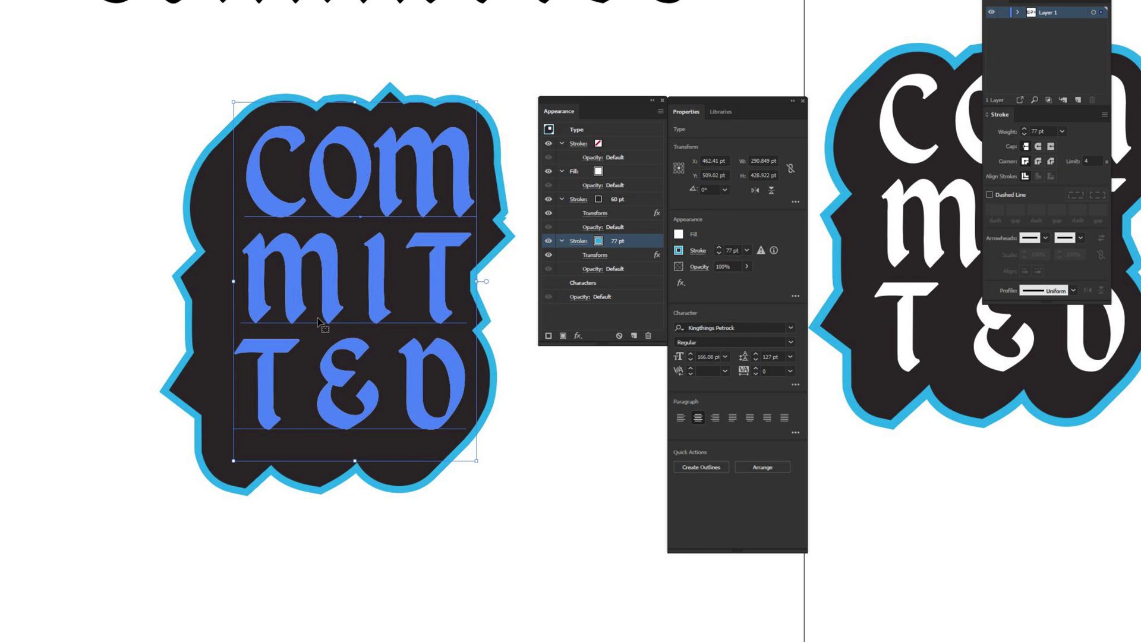
click(647, 336)
click(587, 407)
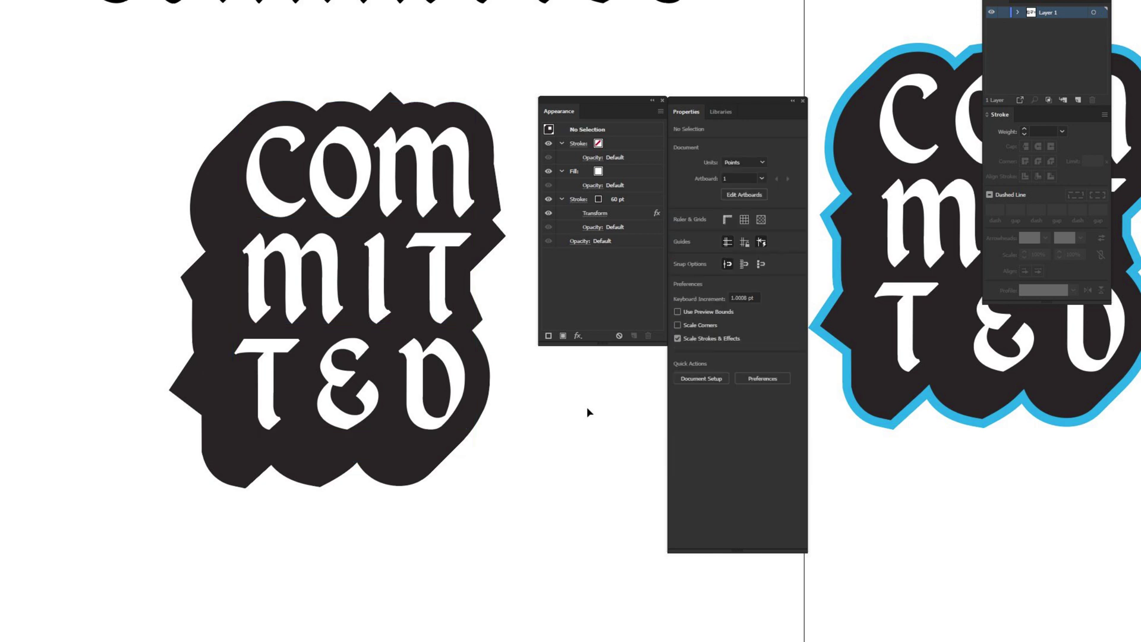
Place a copy of the live stacked lettering outside the artboard, below its lower-left corner, as a backup
key(ctrl+minus)
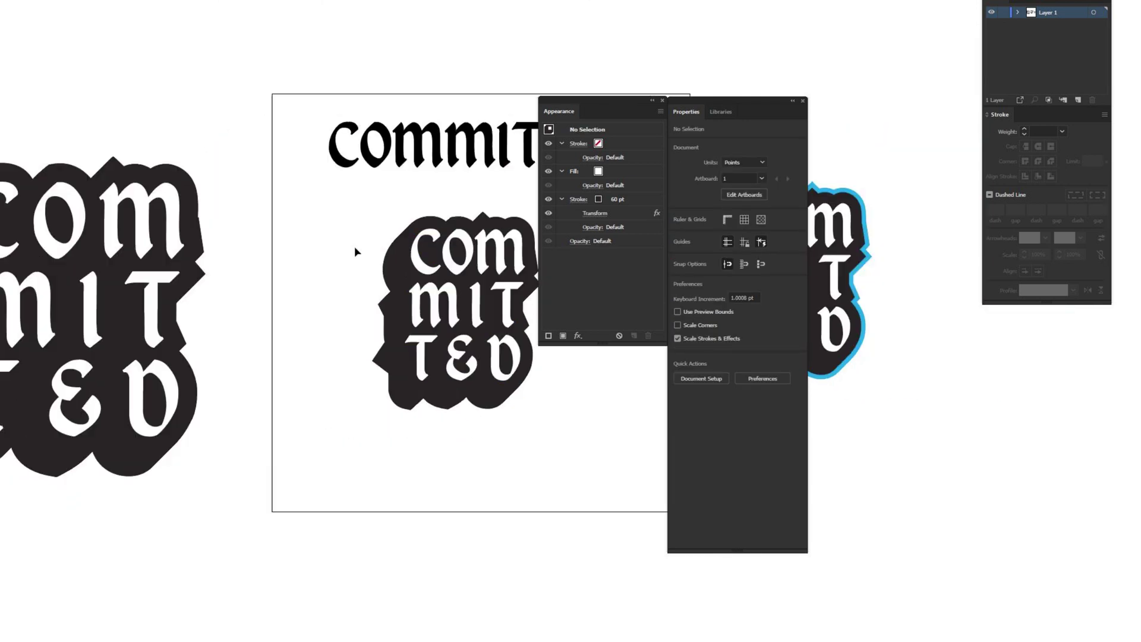
drag(459, 265, 96, 566)
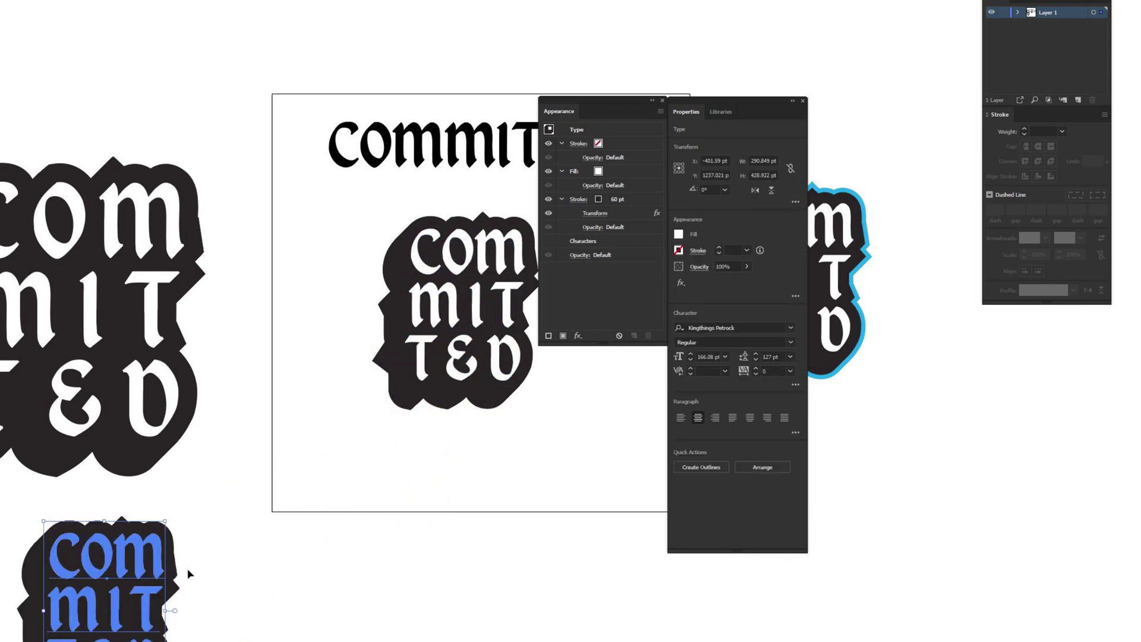
click(449, 303)
click(569, 385)
Convert the stacked lettering on the artboard to outlines
drag(571, 387, 249, 329)
key(ctrl+equal)
key(ctrl+minus)
click(250, 329)
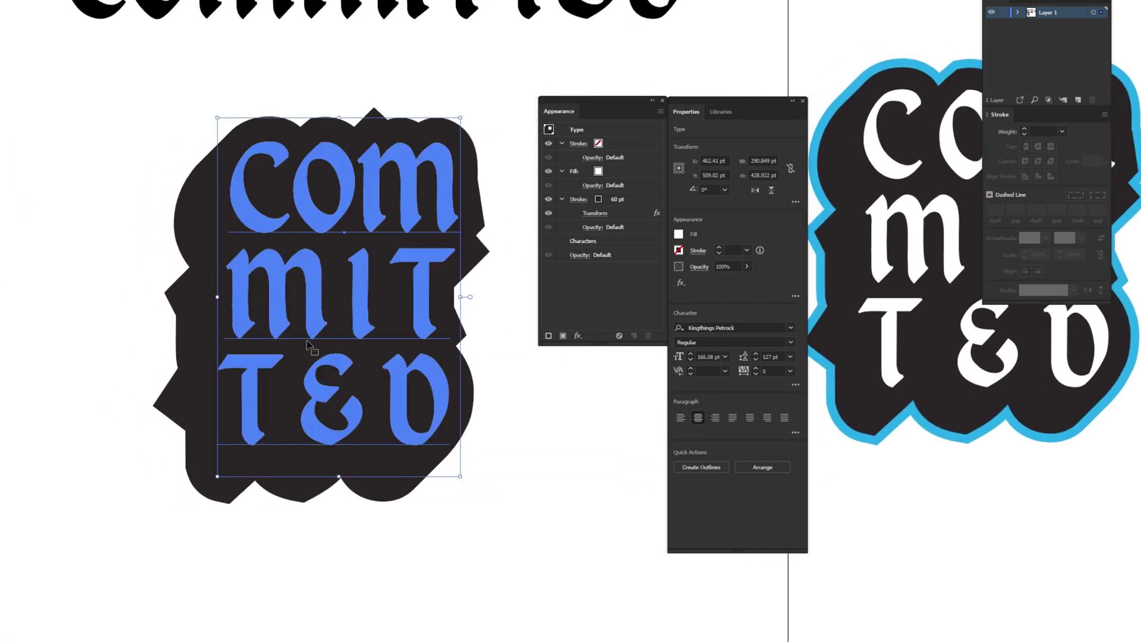
right_click(359, 305)
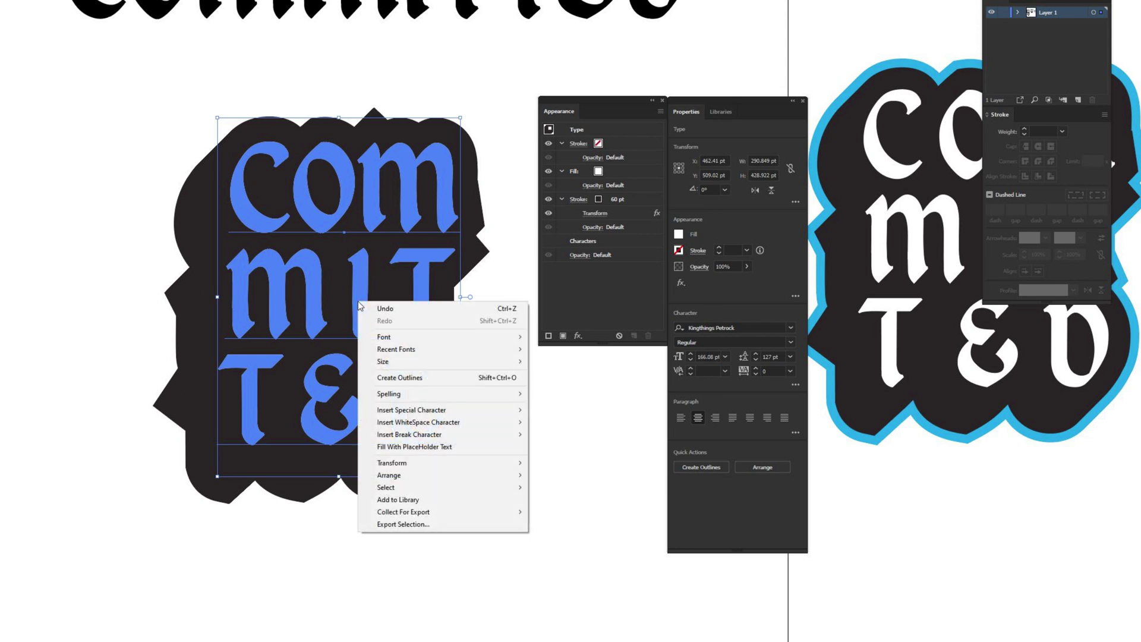
click(414, 379)
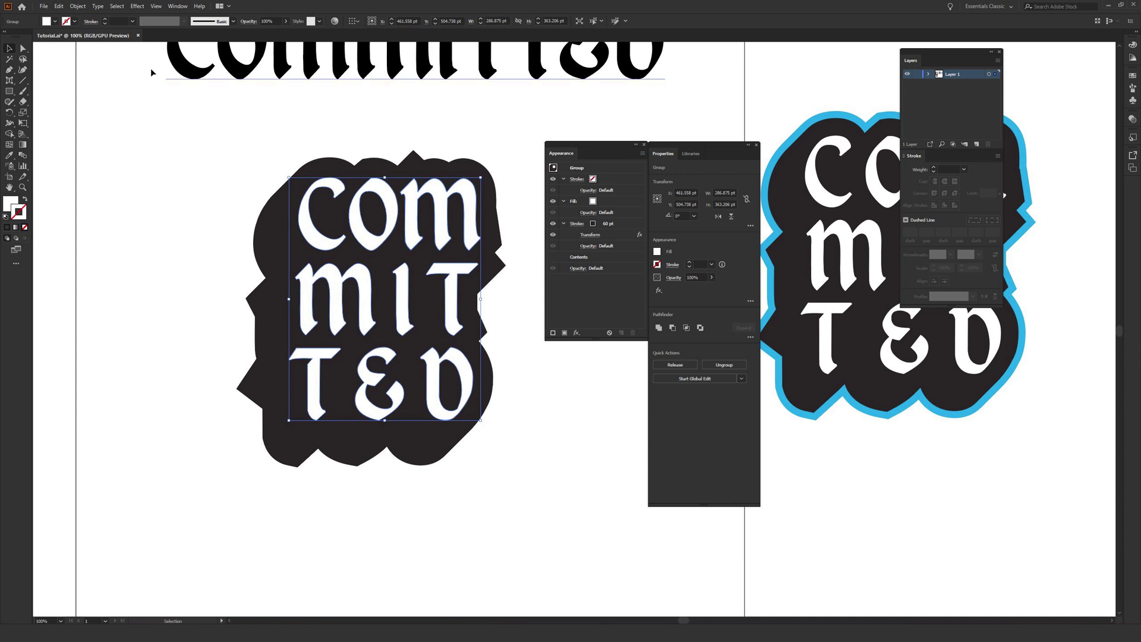
Expand the outlined lettering's appearance, and expand the resulting group with both Fill and Stroke included
click(78, 5)
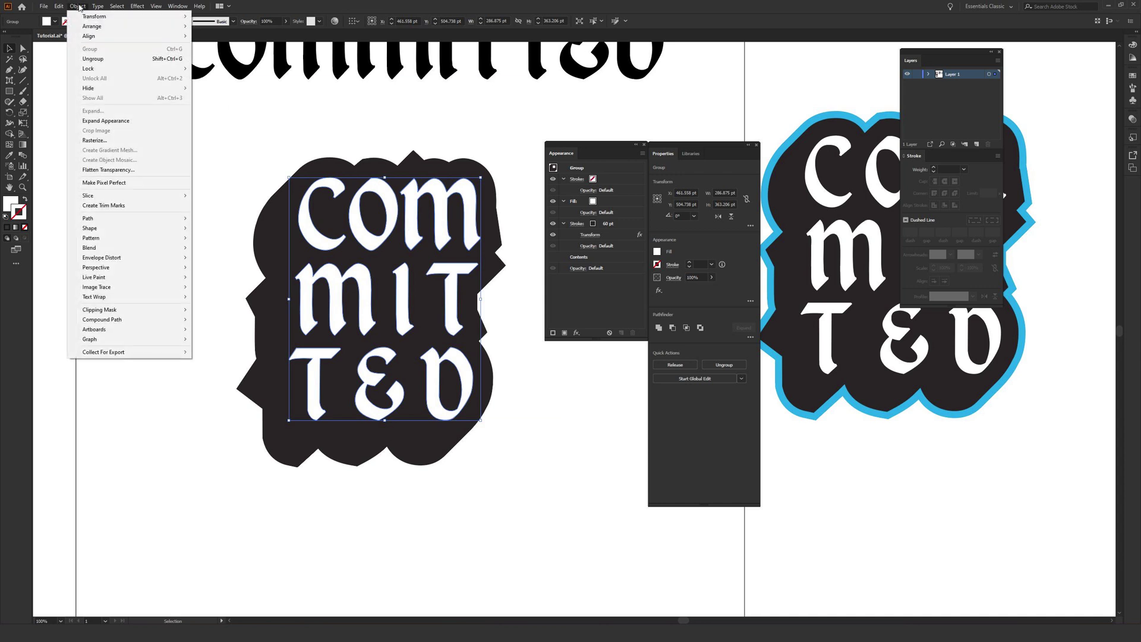
click(126, 121)
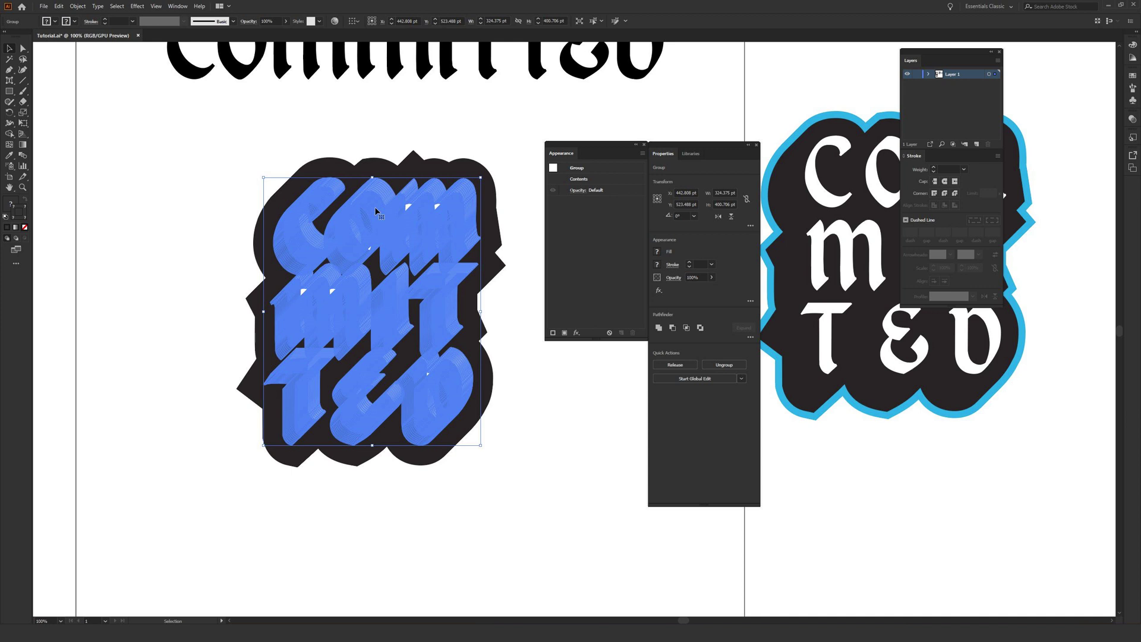
click(78, 6)
click(119, 111)
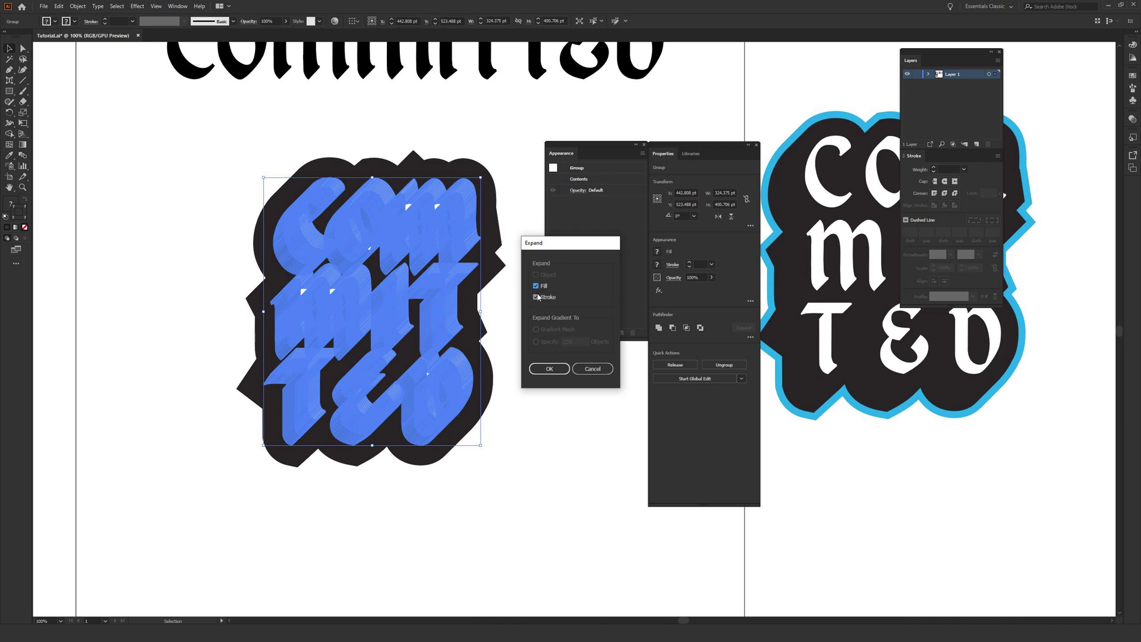
click(549, 369)
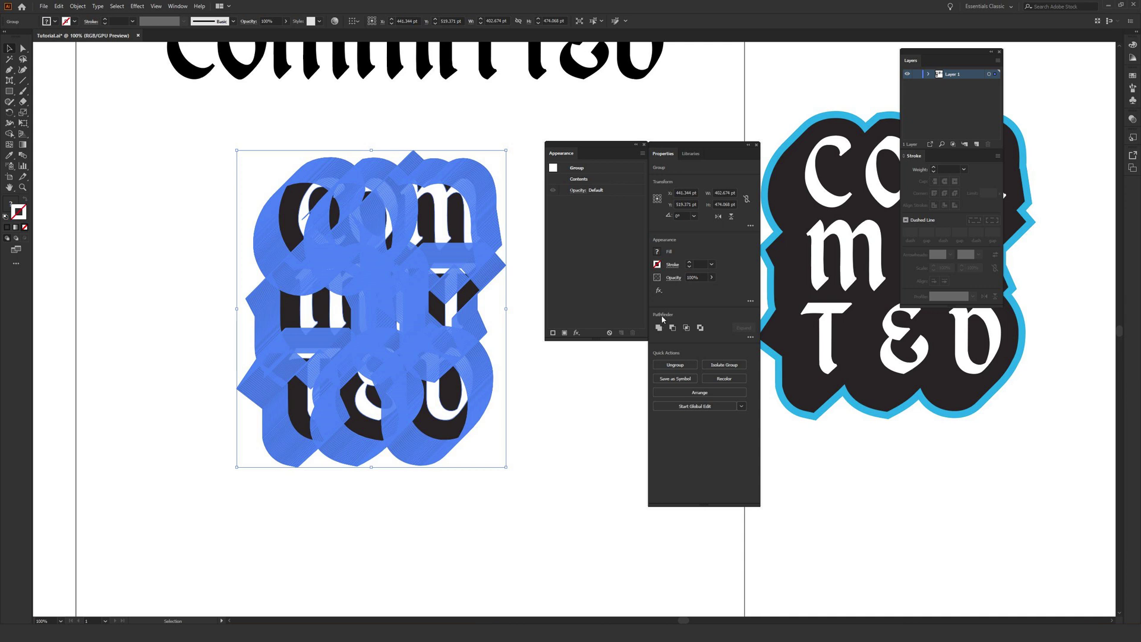
Combine the overlapping expanded shapes with the Pathfinder's Merge operation
click(178, 6)
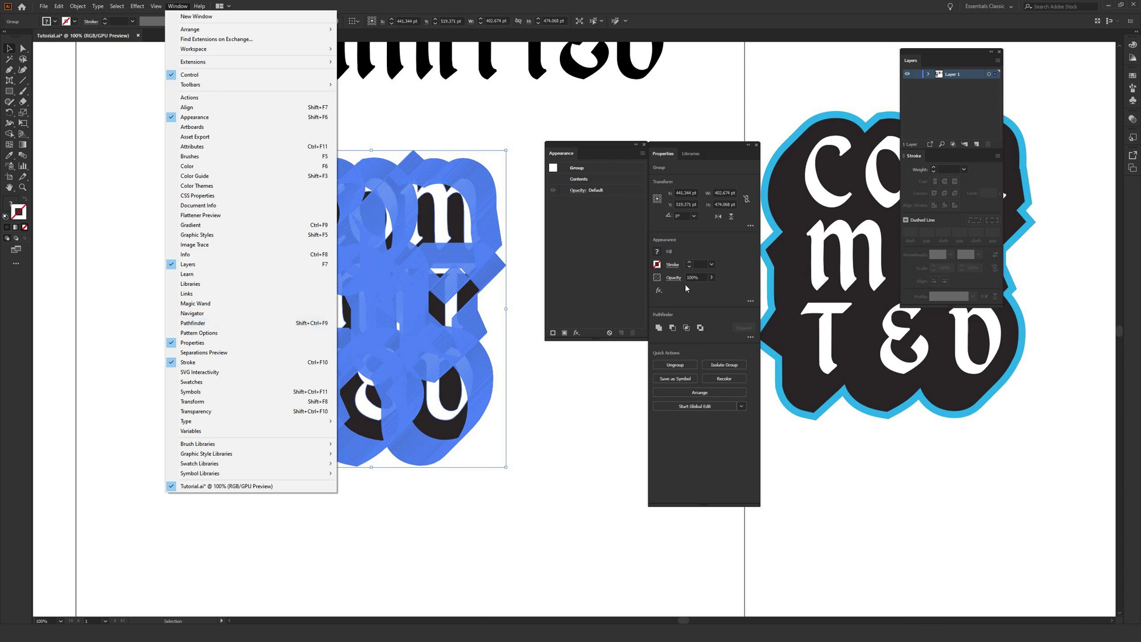
click(718, 314)
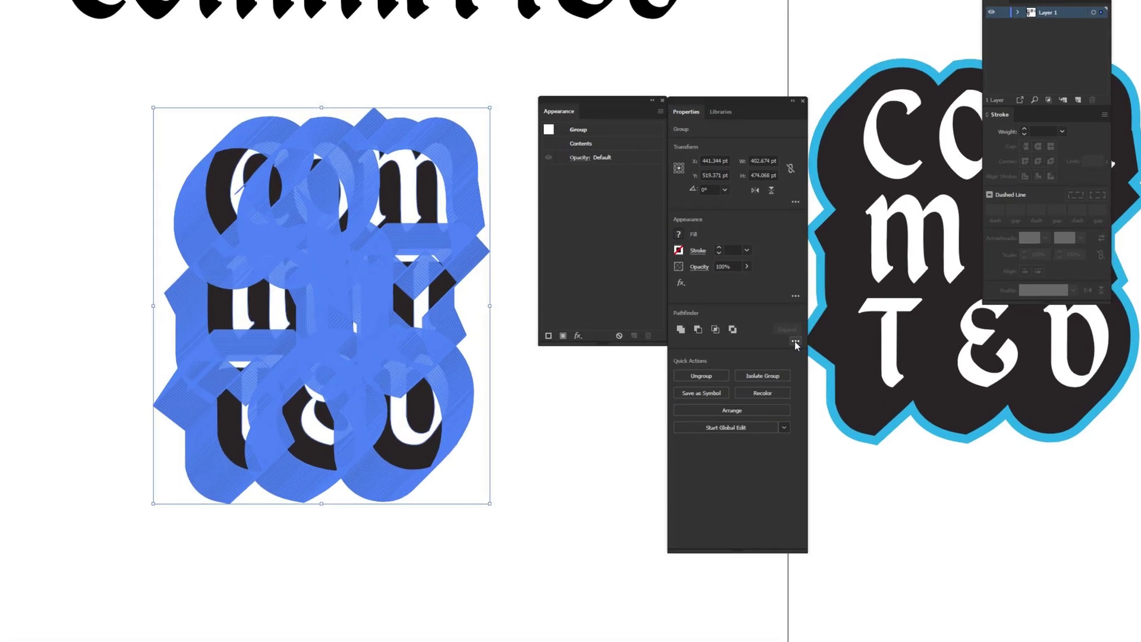
click(751, 337)
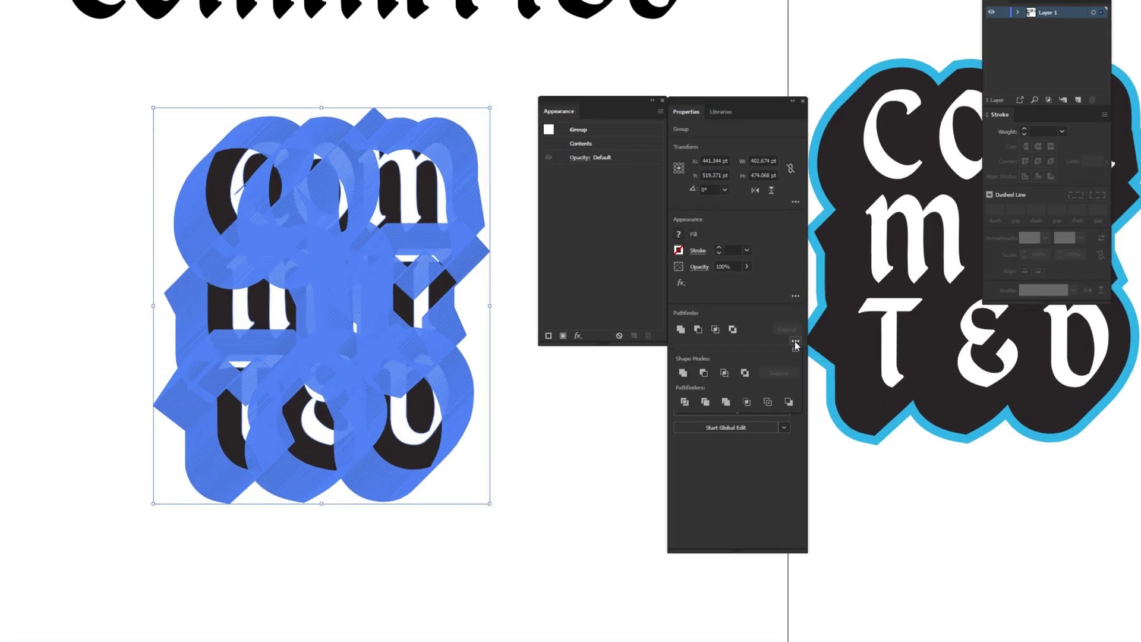
click(725, 402)
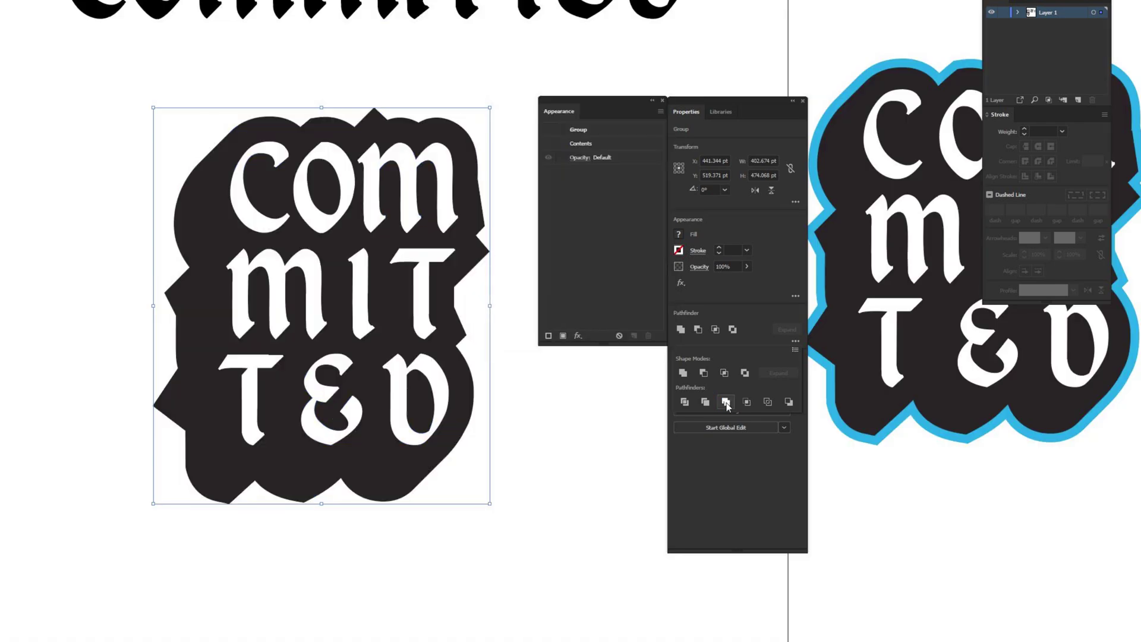
Examine the merged artwork by individually selecting its dark backing shape and the white letter O
click(215, 208)
mouse_move(213, 248)
mouse_down()
mouse_move(113, 329)
mouse_move(204, 247)
mouse_up()
click(119, 204)
click(209, 223)
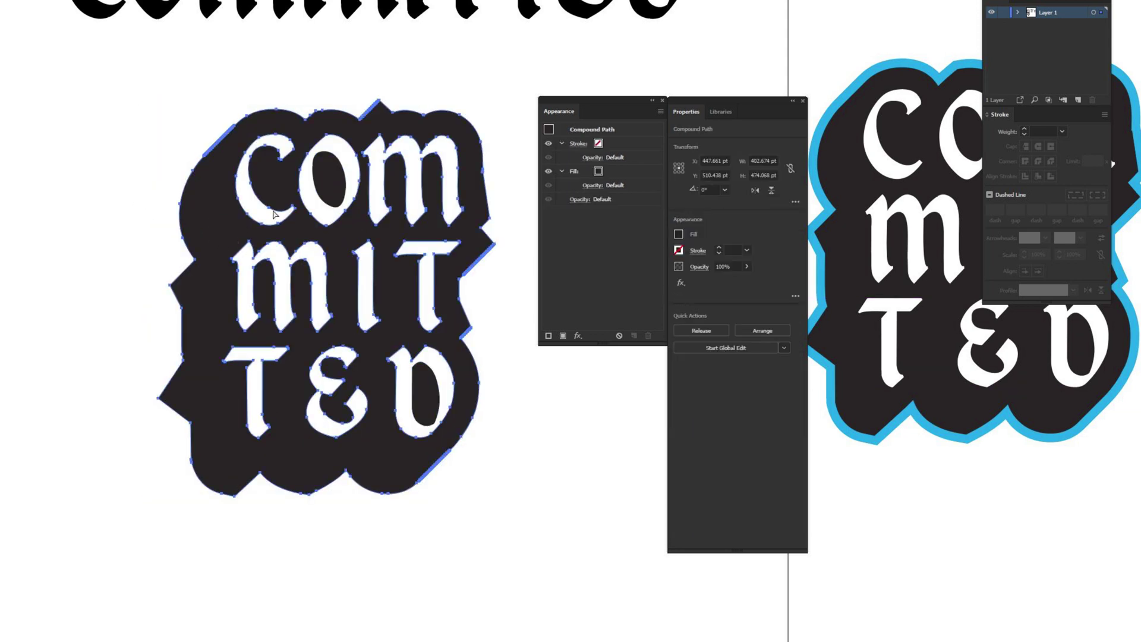
click(266, 102)
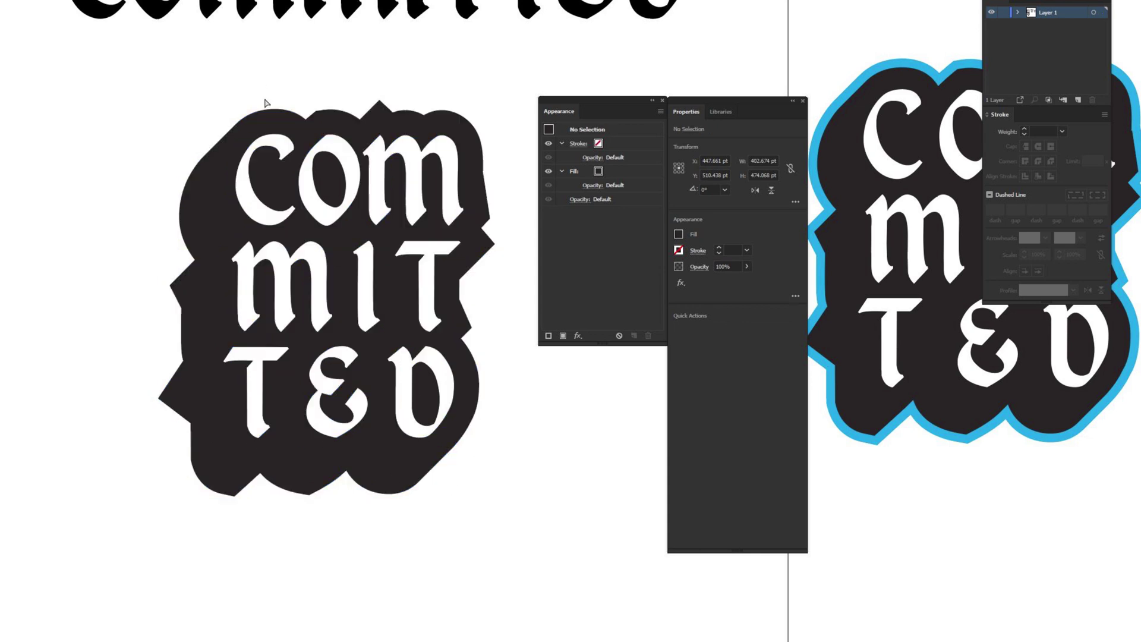
click(287, 156)
click(314, 200)
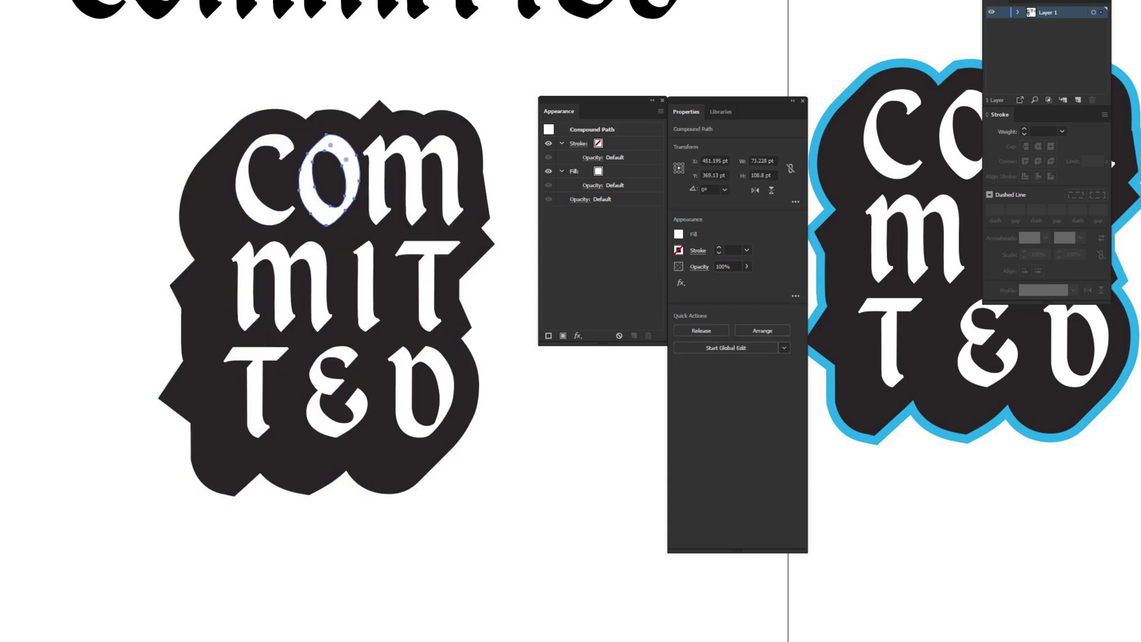
key(v)
Add a new stroke to the whole merged group and move it beneath the group's contents
click(205, 227)
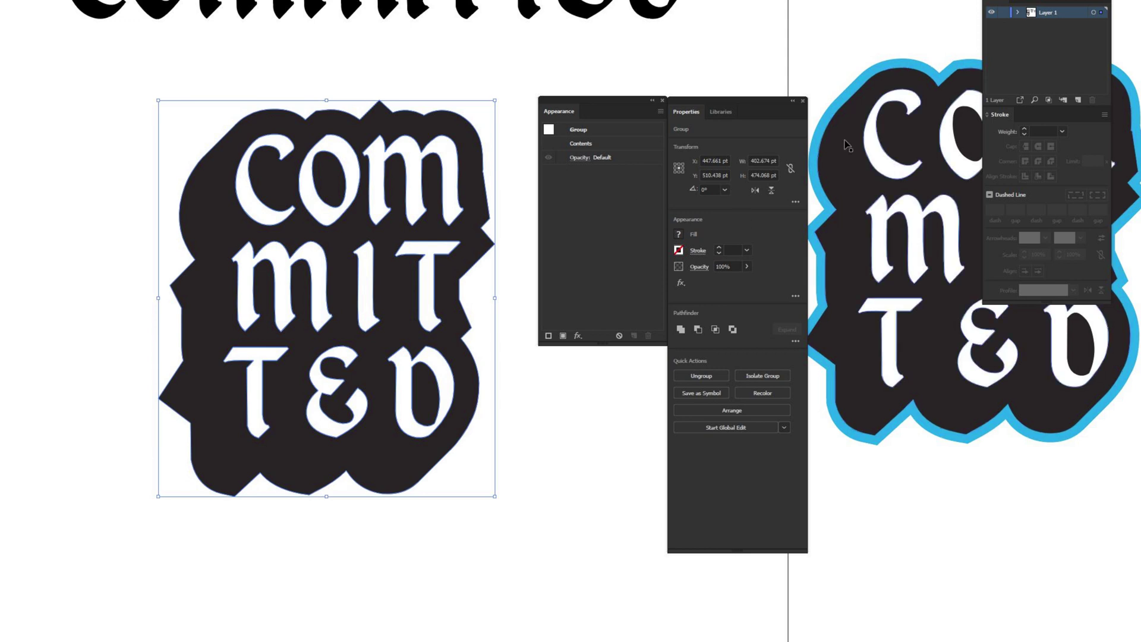
click(548, 336)
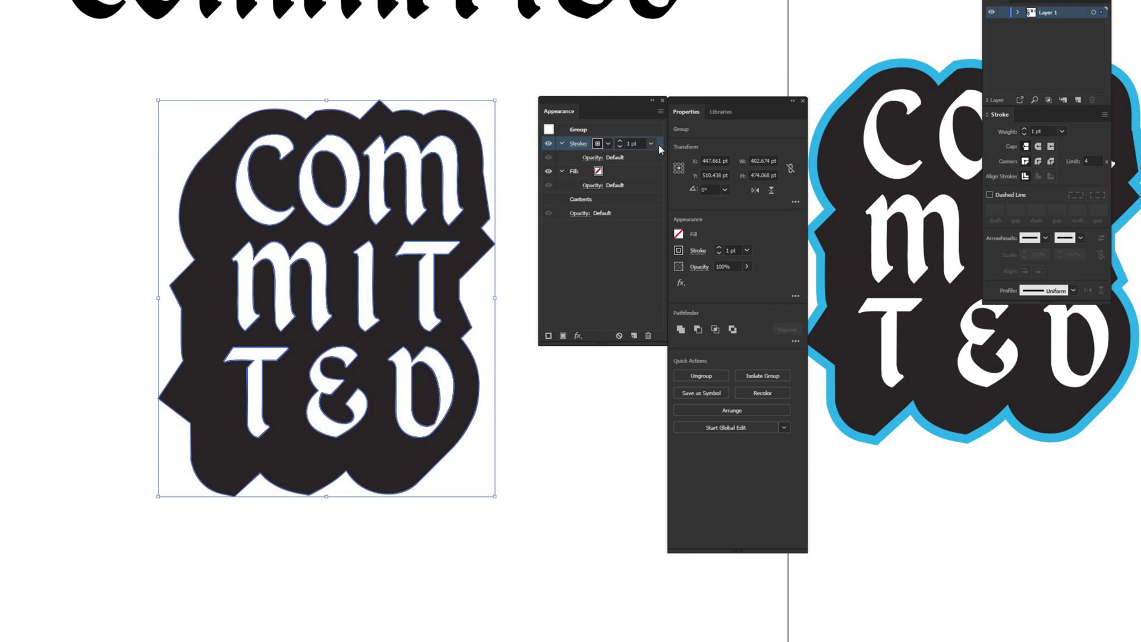
drag(660, 144, 648, 206)
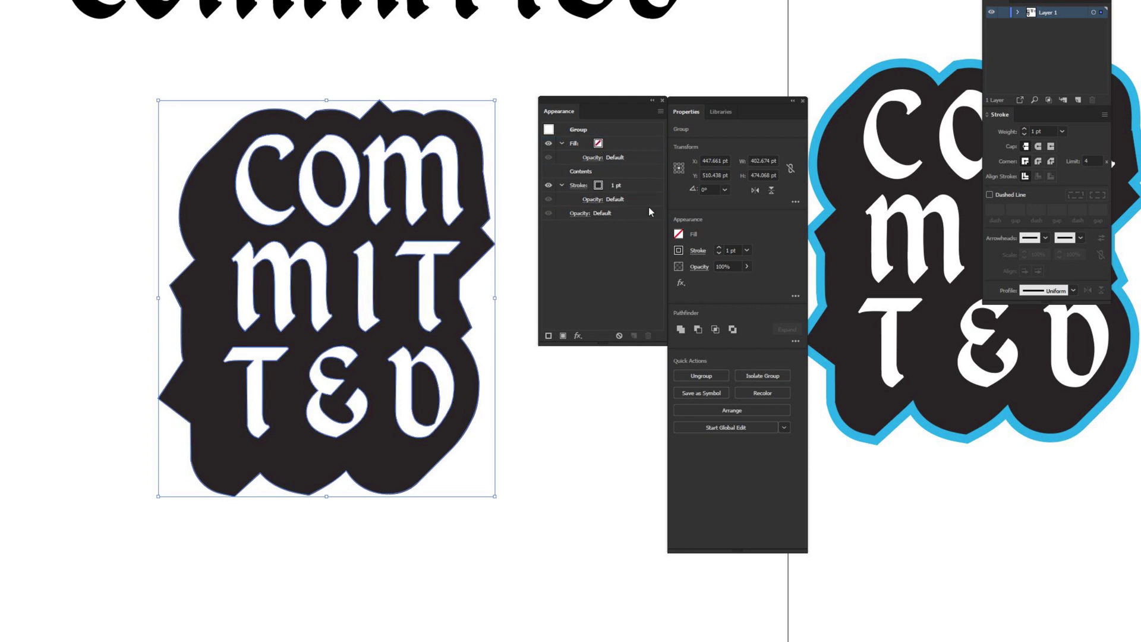
Color the group's stroke light blue, set its weight to 17 pt, and deselect the artwork
click(598, 184)
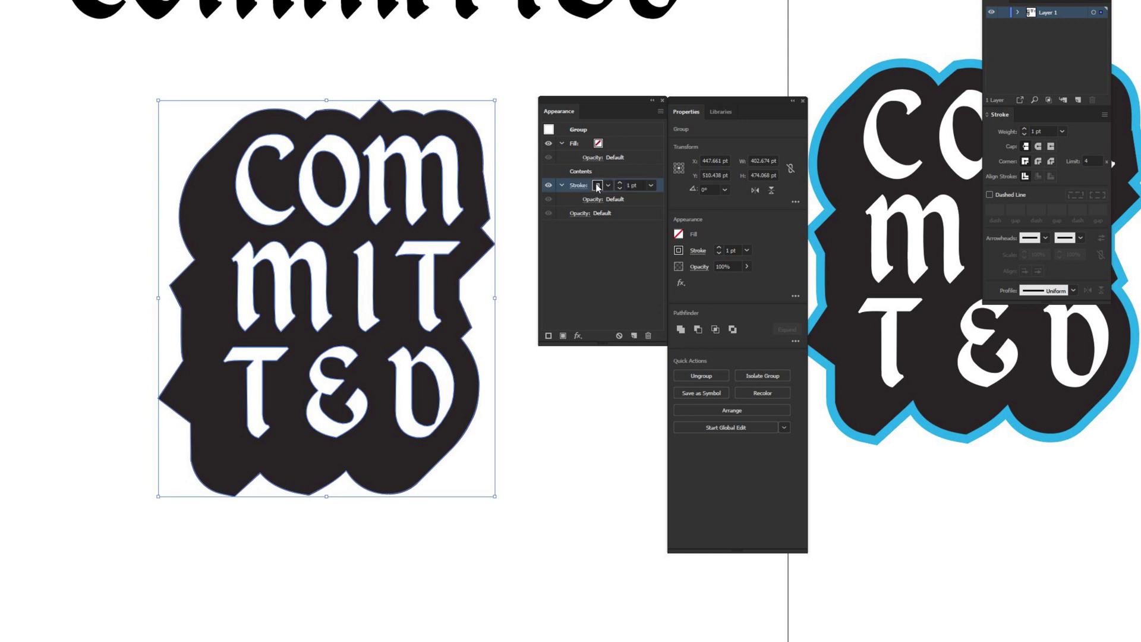
click(596, 185)
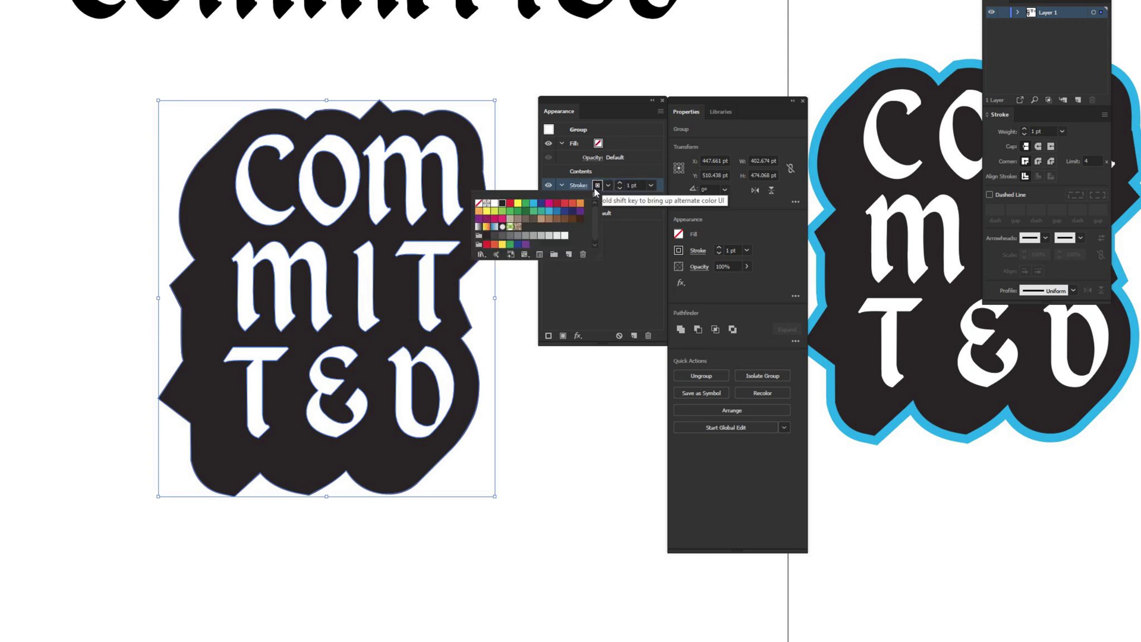
click(533, 204)
click(620, 183)
click(620, 183)
click(620, 183)
click(620, 182)
click(620, 183)
click(620, 182)
click(619, 183)
click(620, 182)
click(620, 182)
click(620, 183)
click(620, 182)
click(620, 182)
click(620, 183)
click(619, 183)
click(619, 183)
click(619, 183)
click(620, 183)
click(505, 79)
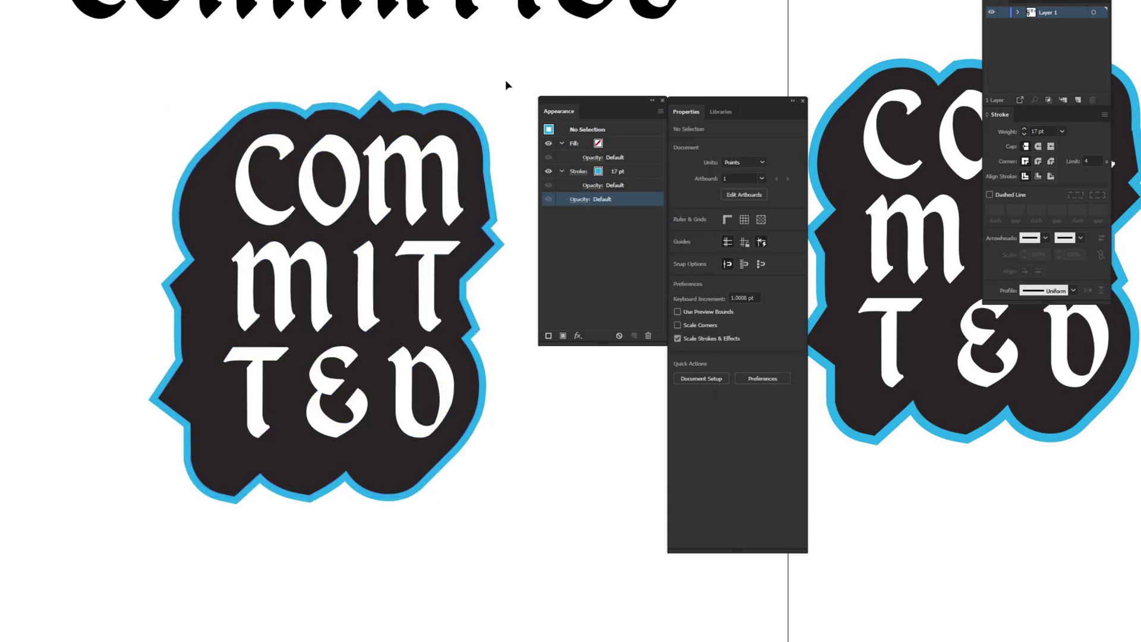
Duplicate the finished sticker below the artboard, try scaling the copy down, and delete it
click(394, 183)
key(ctrl+minus)
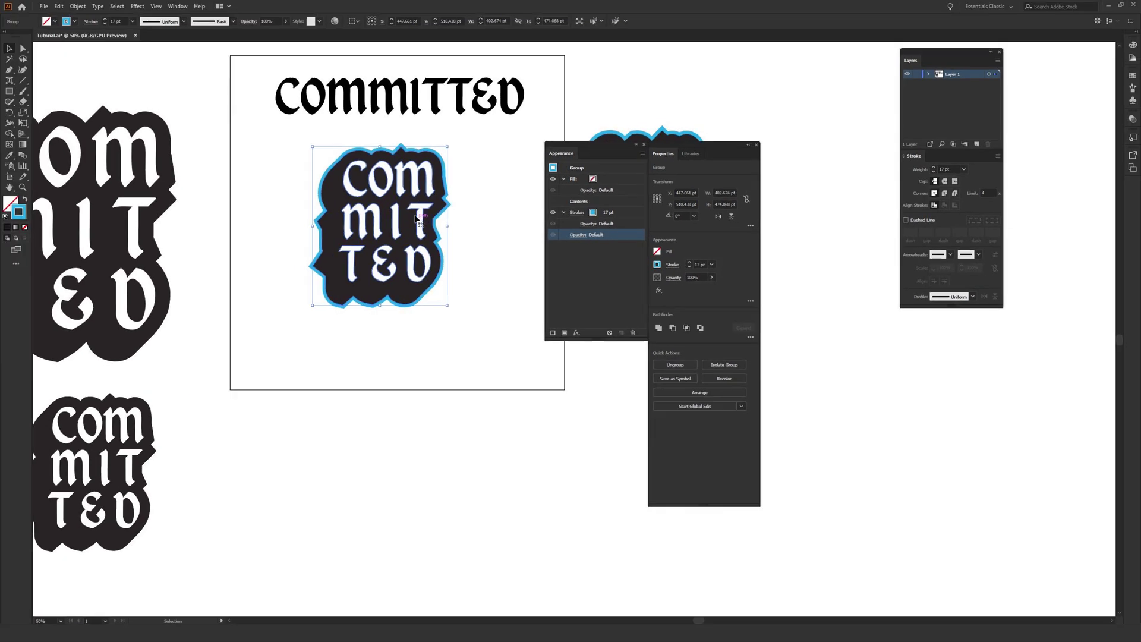
drag(404, 209, 438, 490)
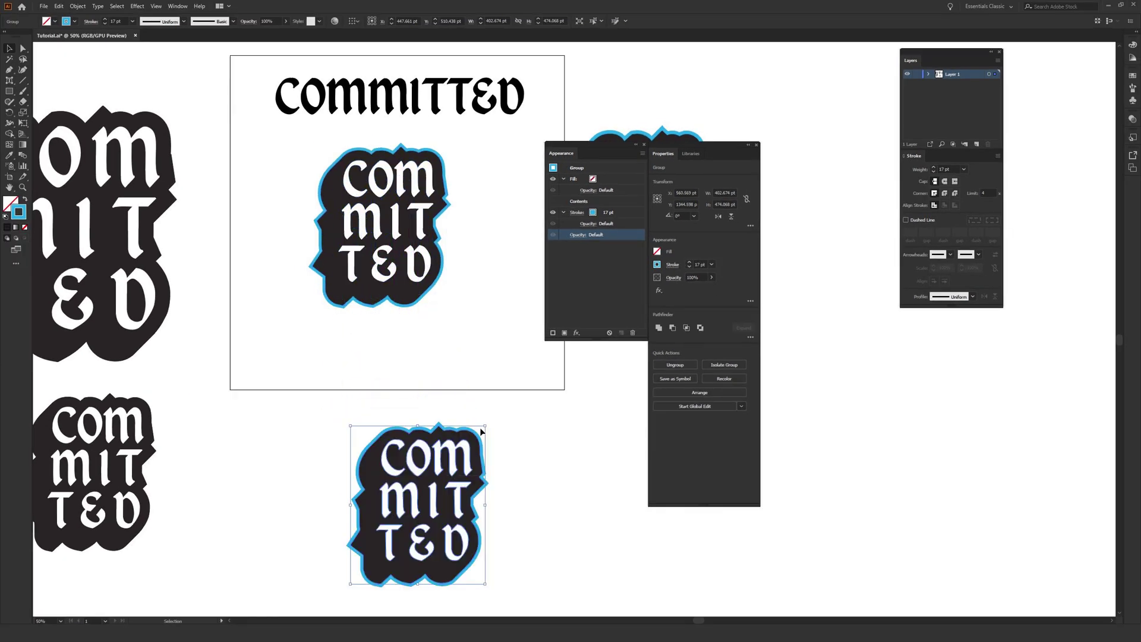
scroll(438, 491, down, 3)
scroll(439, 490, right, 1)
mouse_move(409, 408)
mouse_down()
mouse_move(662, 575)
mouse_move(626, 587)
mouse_move(553, 568)
mouse_move(373, 363)
mouse_up()
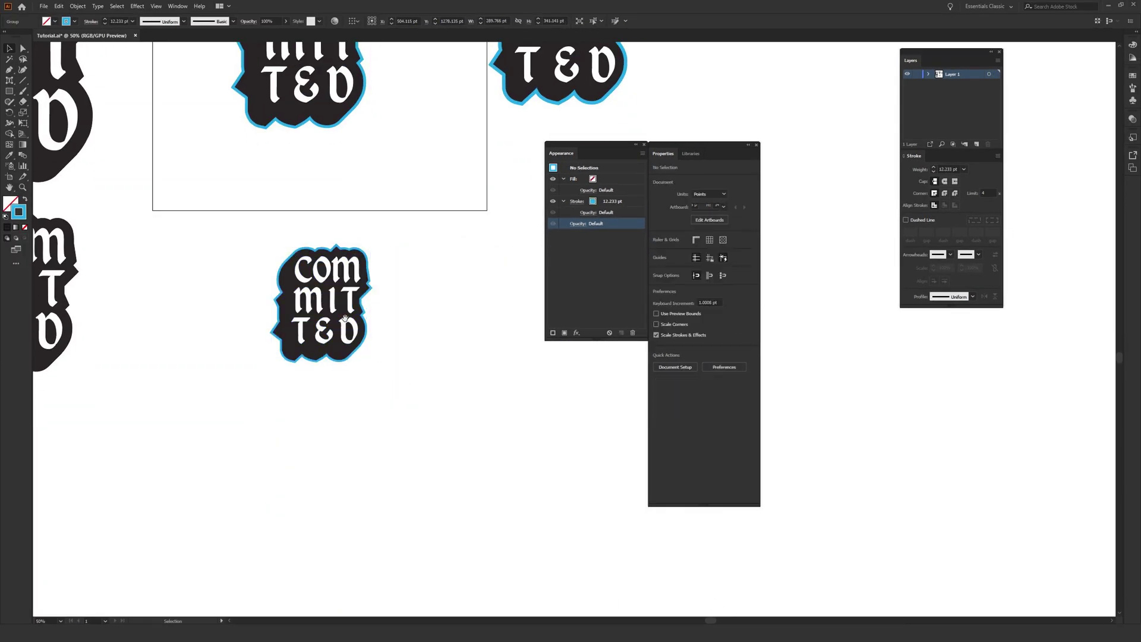
key(Delete)
drag(360, 188, 270, 387)
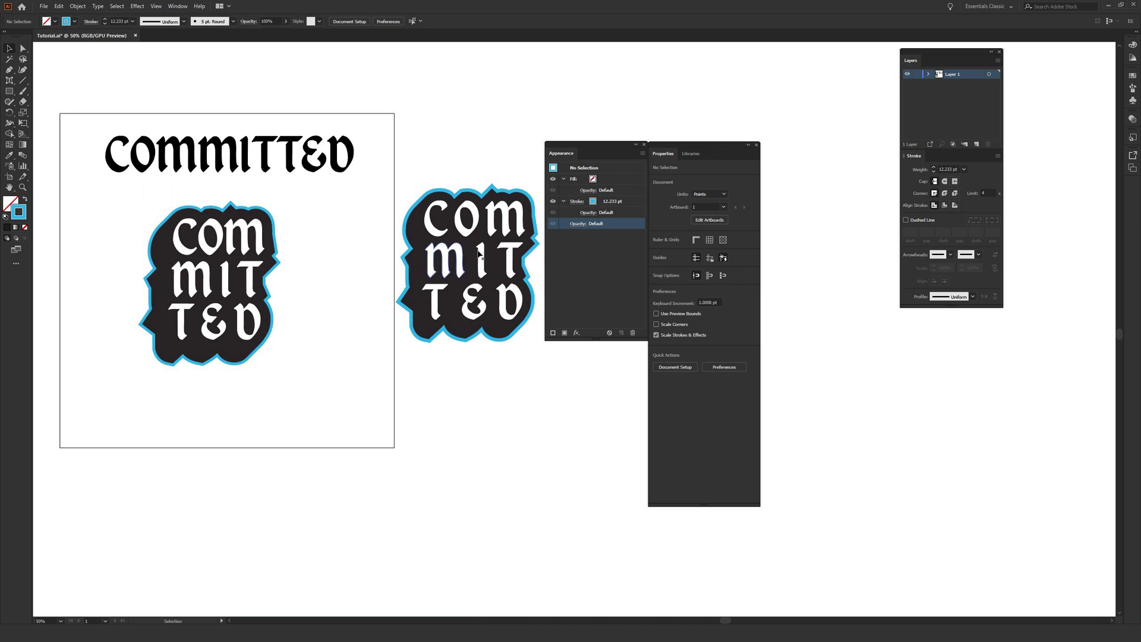
drag(278, 380, 410, 386)
drag(298, 446, 337, 429)
key(ctrl+1)
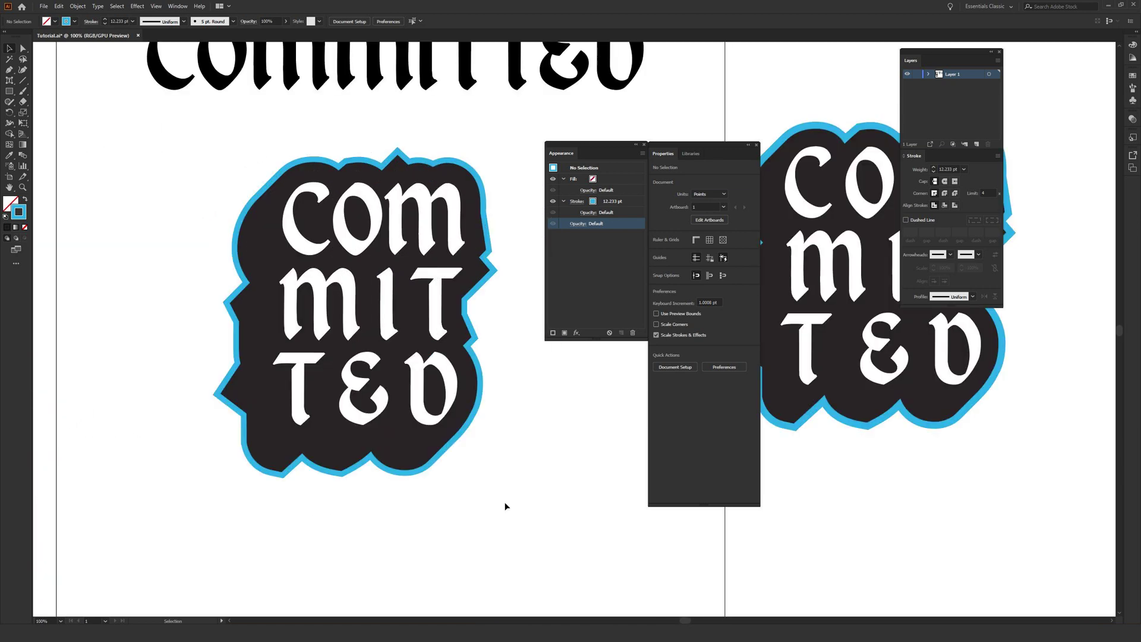